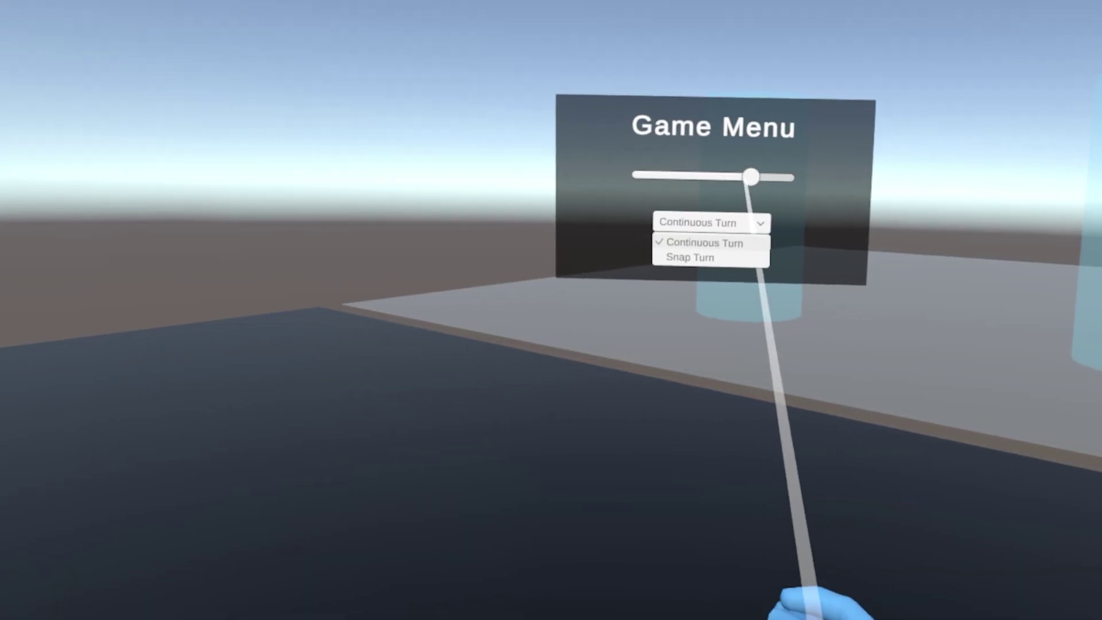
- Try the VR Game Menu by choosing Continuous Turn, adjusting the slider and switching the turn type to Snap Turn
{"action": "left_click", "coordinate": [694, 247]}
{"action": "left_click_drag", "start_coordinate": [740, 182], "coordinate": [765, 182]}
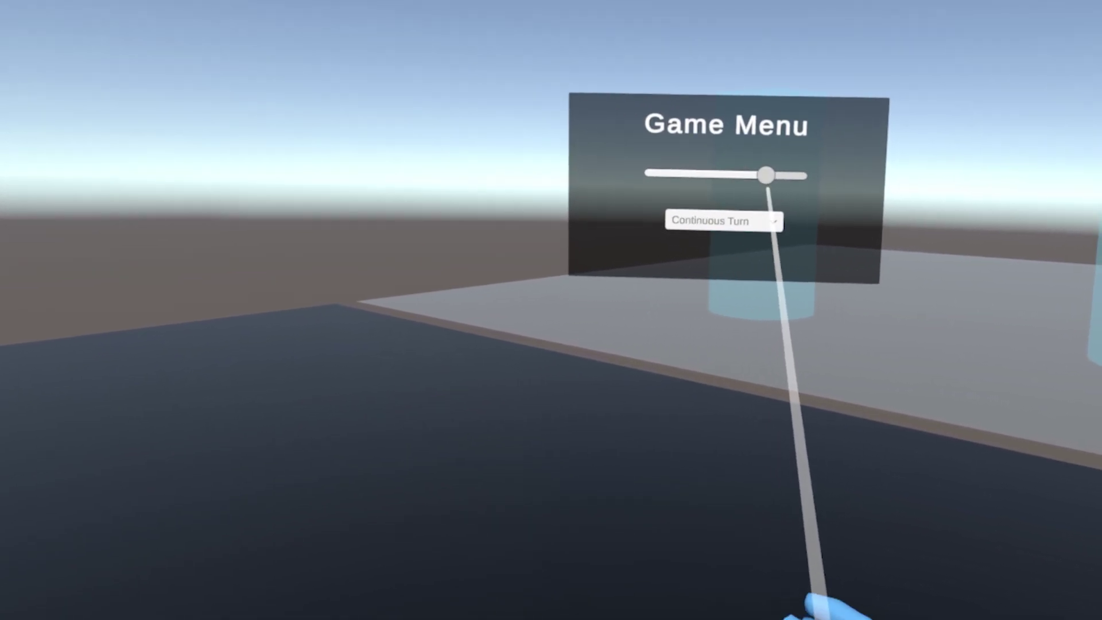
{"action": "left_click", "coordinate": [746, 227]}
{"action": "left_click", "coordinate": [729, 263]}
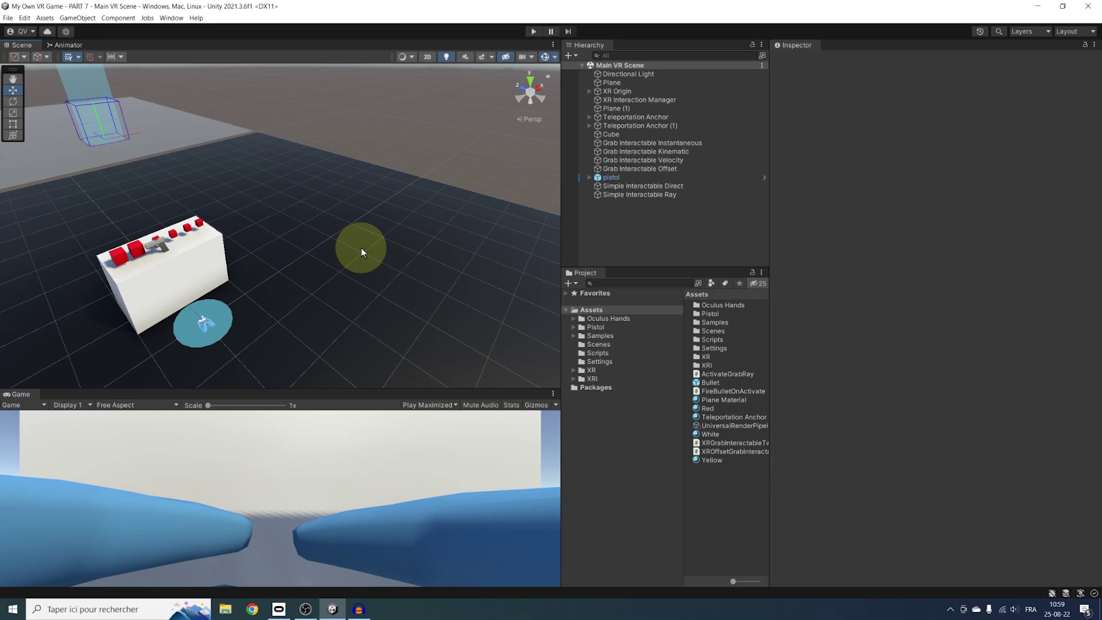
{"action": "key", "text": "XF86AudioLowerVolume"}
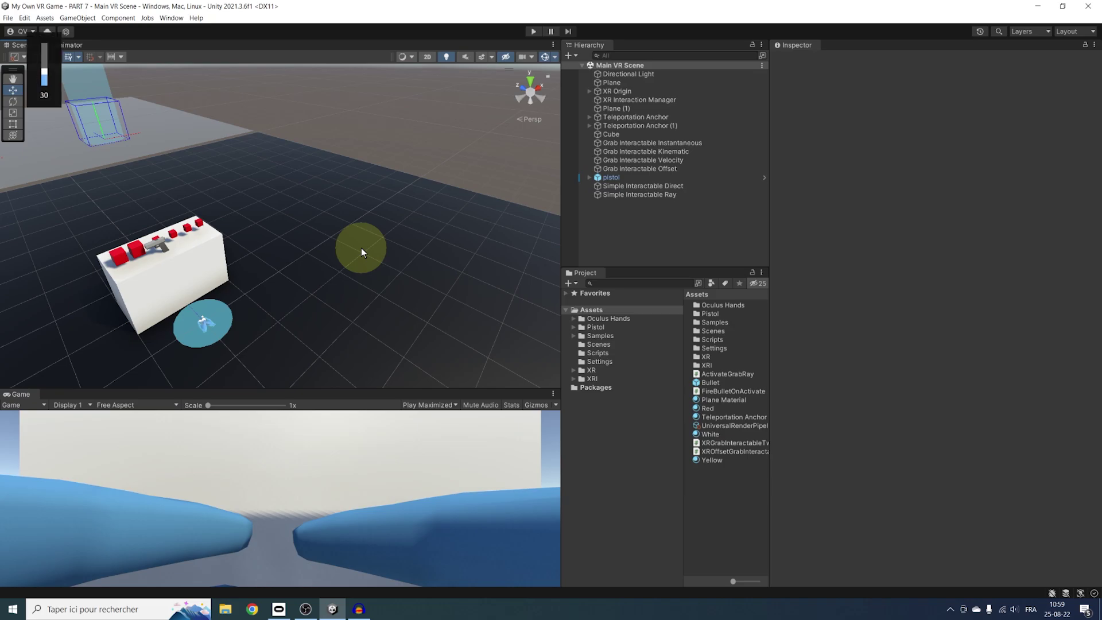
{"action": "middle_click_drag", "start_coordinate": [360, 247], "coordinate": [410, 259]}
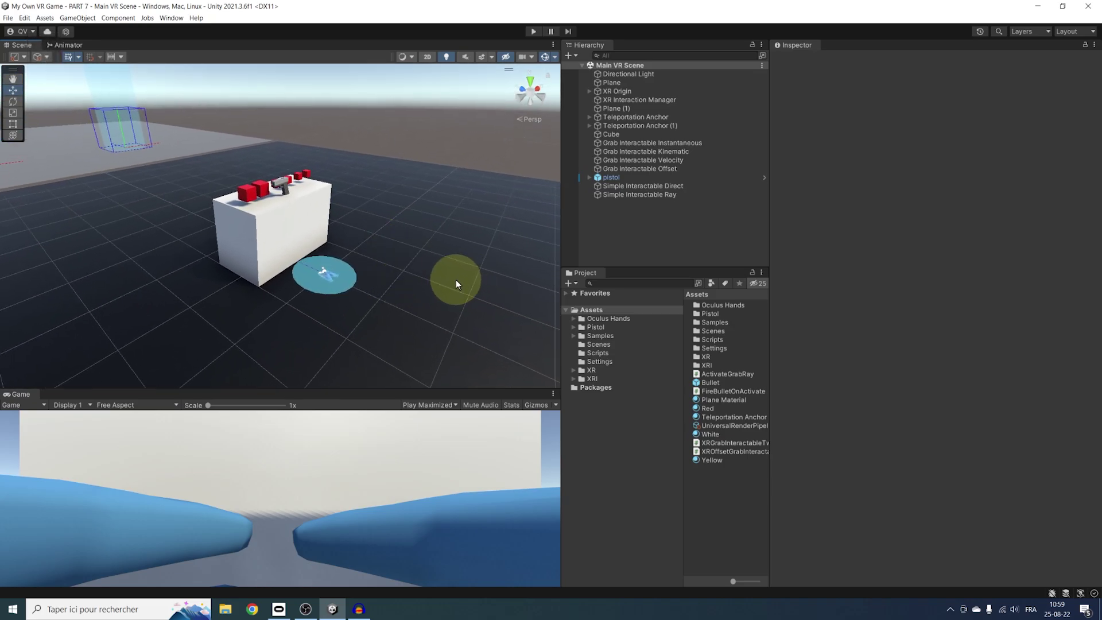
{"action": "scroll", "coordinate": [455, 280], "scroll_direction": "down", "scroll_amount": 5}
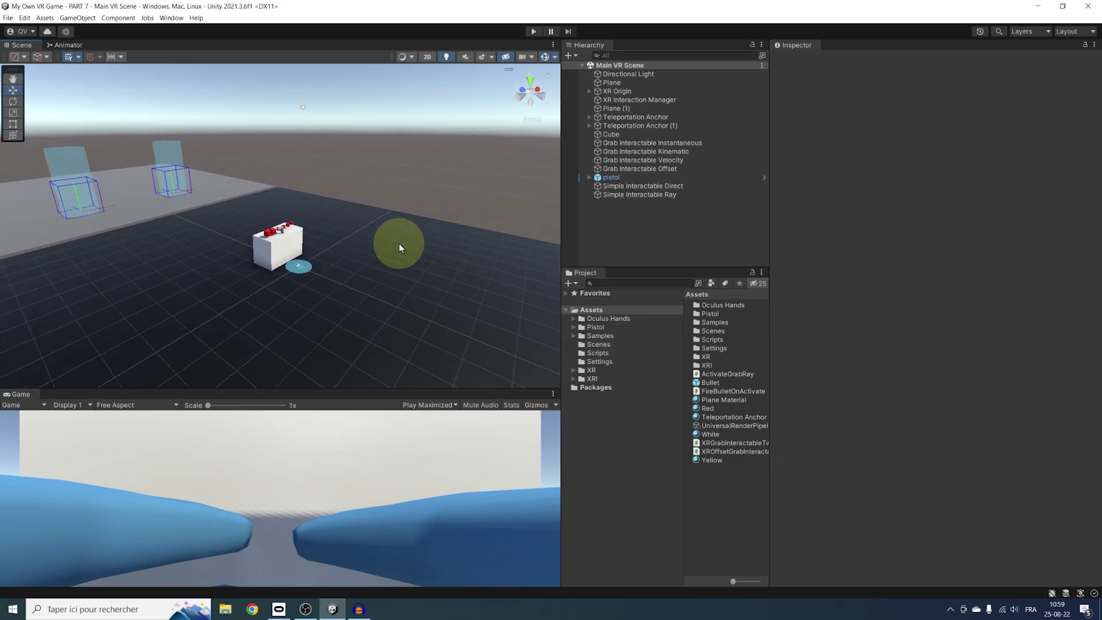
{"action": "left_click_drag", "start_coordinate": [399, 247], "coordinate": [401, 285], "text": "alt"}
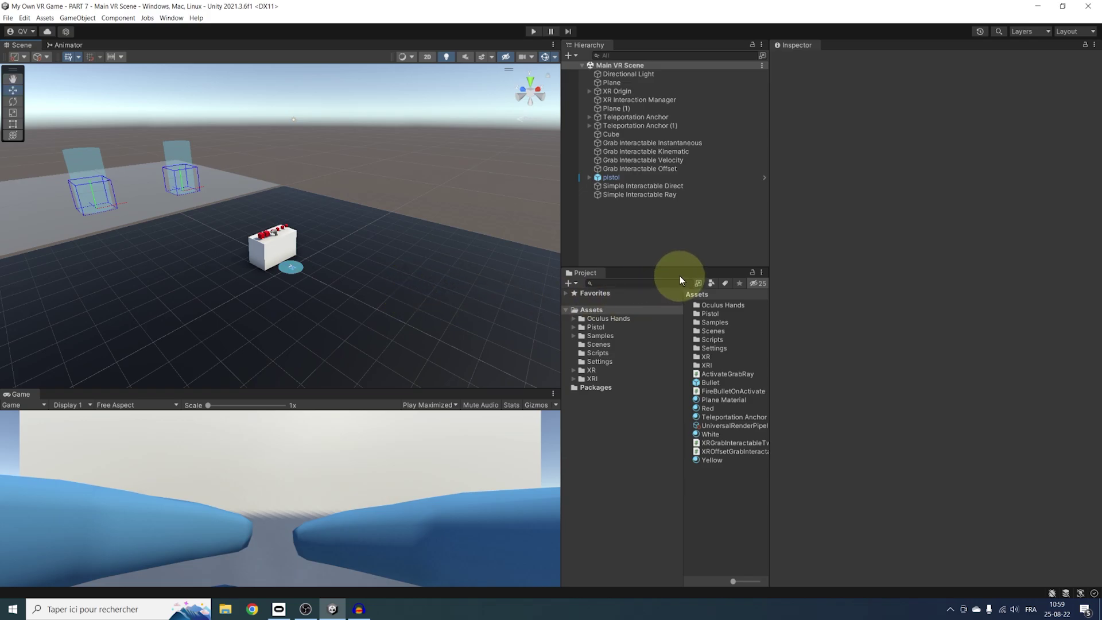
- Enlarge the Hierarchy area and add a UI Canvas to Main VR Scene
{"action": "left_click_drag", "start_coordinate": [679, 270], "coordinate": [660, 389]}
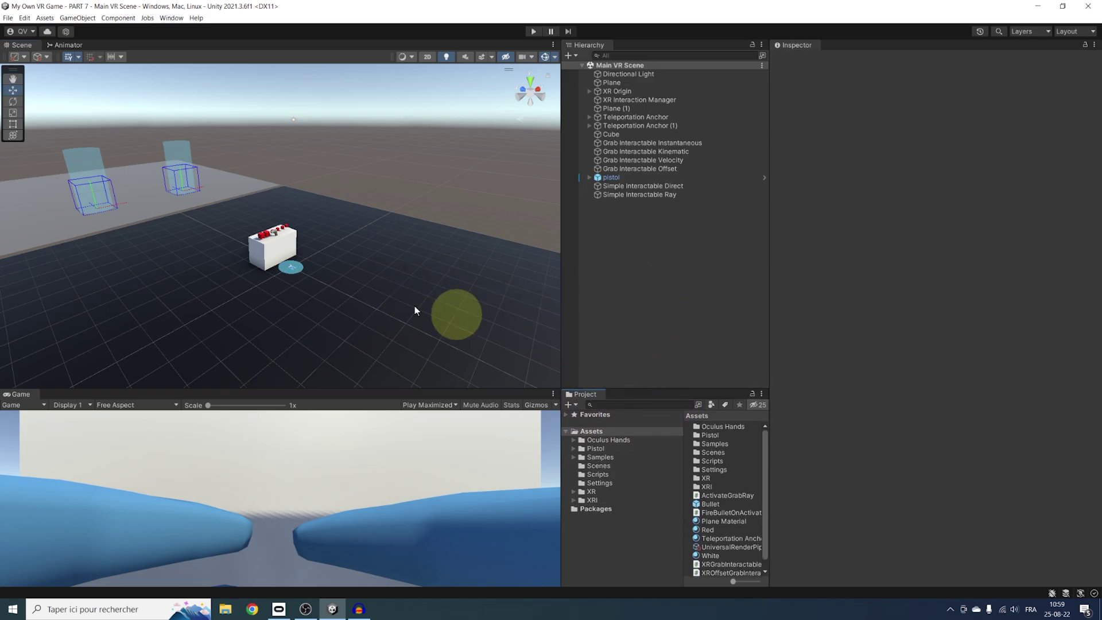
{"action": "scroll", "coordinate": [363, 289], "scroll_direction": "down", "scroll_amount": 2}
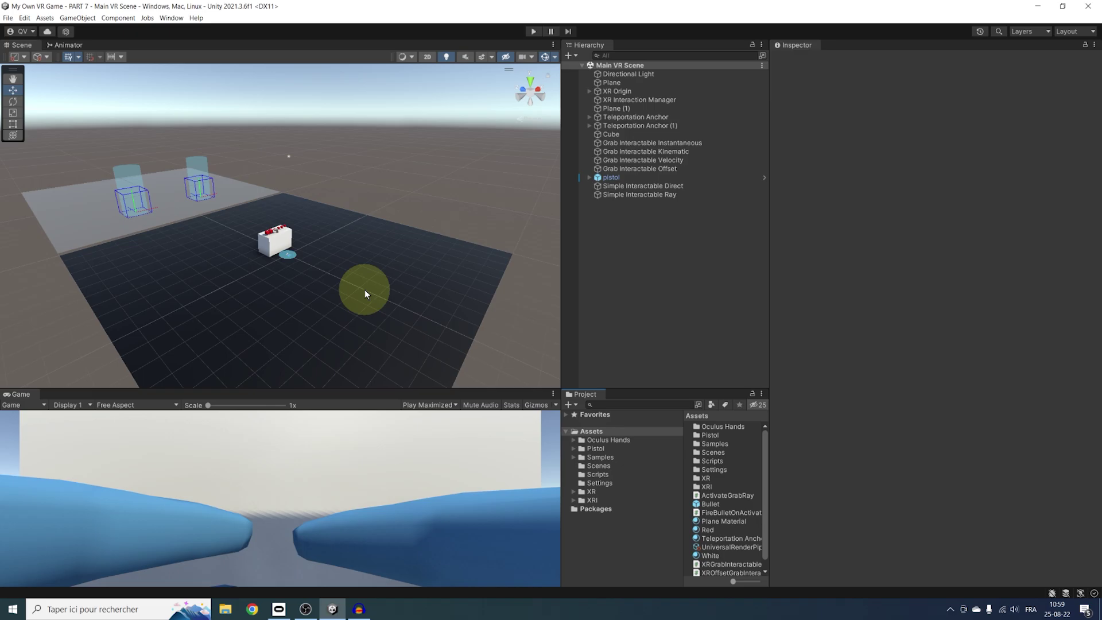
{"action": "right_click", "coordinate": [602, 234]}
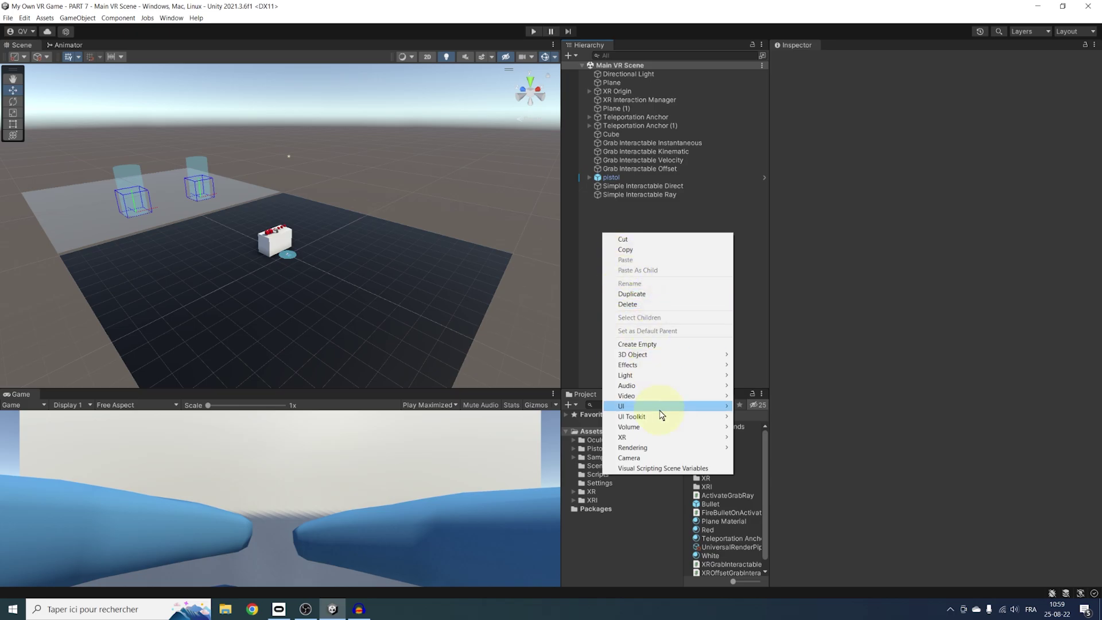
{"action": "mouse_move", "coordinate": [660, 408]}
{"action": "left_click", "coordinate": [756, 526]}
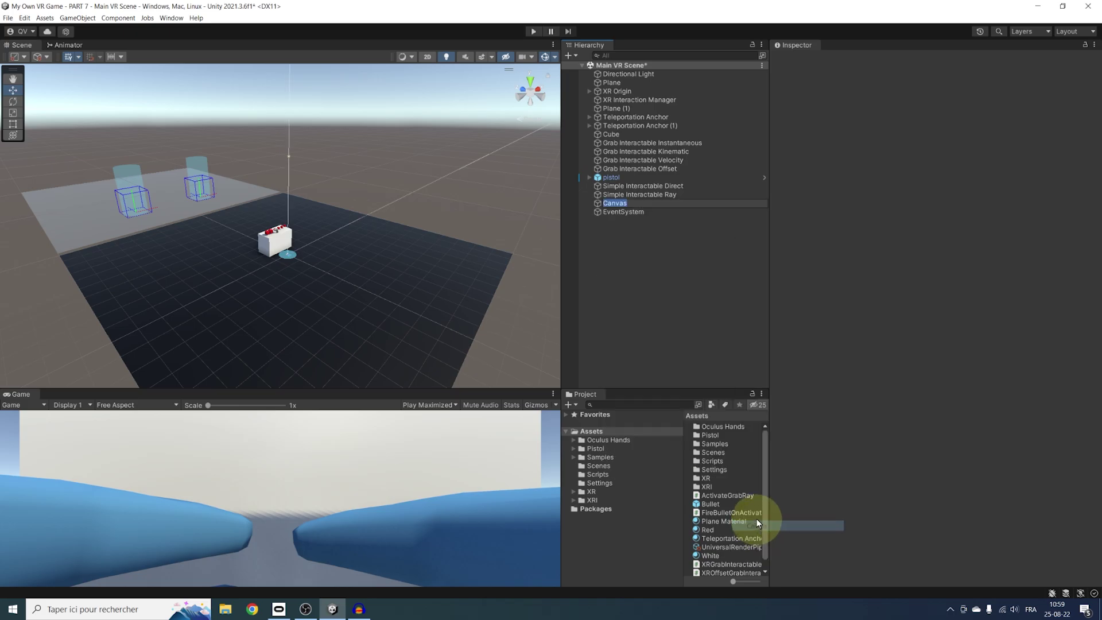
{"action": "left_click", "coordinate": [646, 235]}
- Examine the new Canvas in the scene and the components of the Canvas and EventSystem objects
{"action": "double_click", "coordinate": [617, 204]}
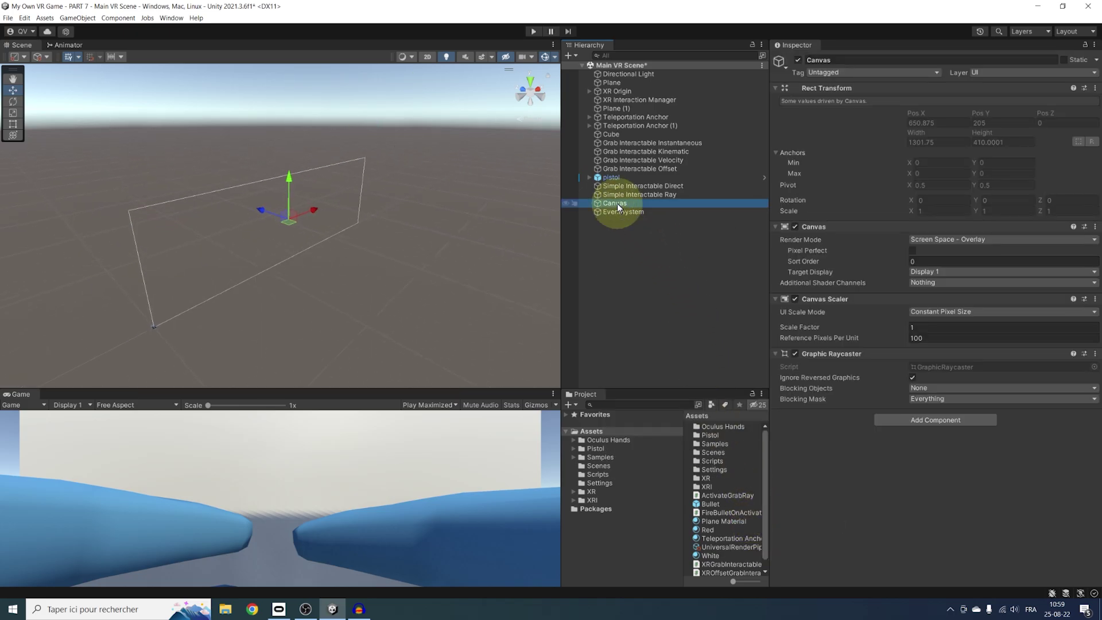
{"action": "middle_click_drag", "start_coordinate": [205, 203], "coordinate": [539, 231]}
{"action": "left_click", "coordinate": [631, 211]}
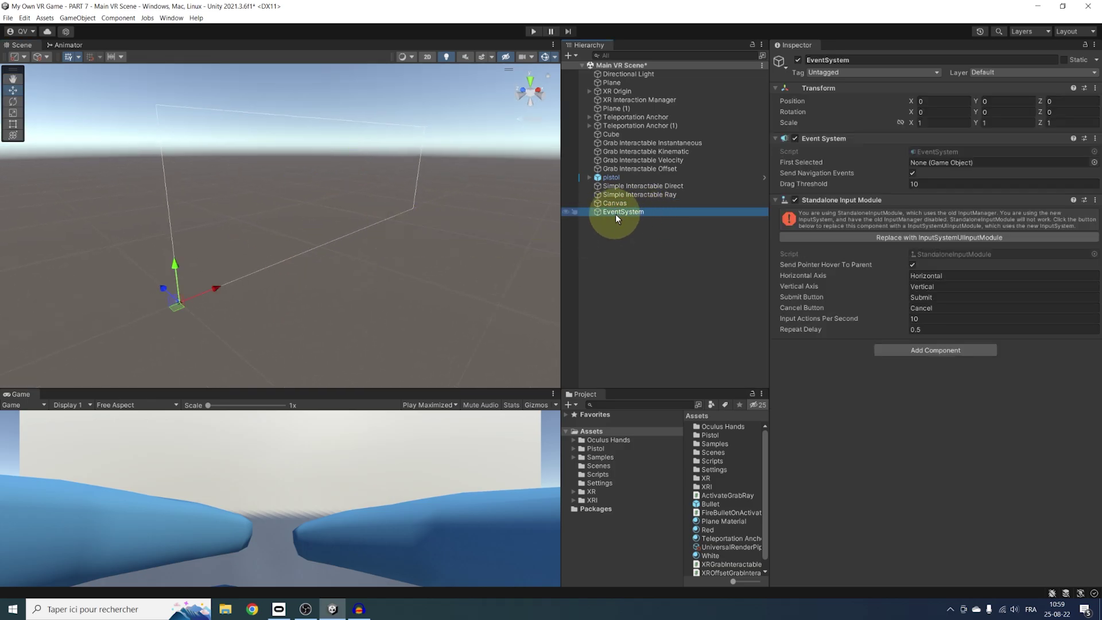
{"action": "left_click", "coordinate": [621, 202]}
{"action": "left_click", "coordinate": [617, 211]}
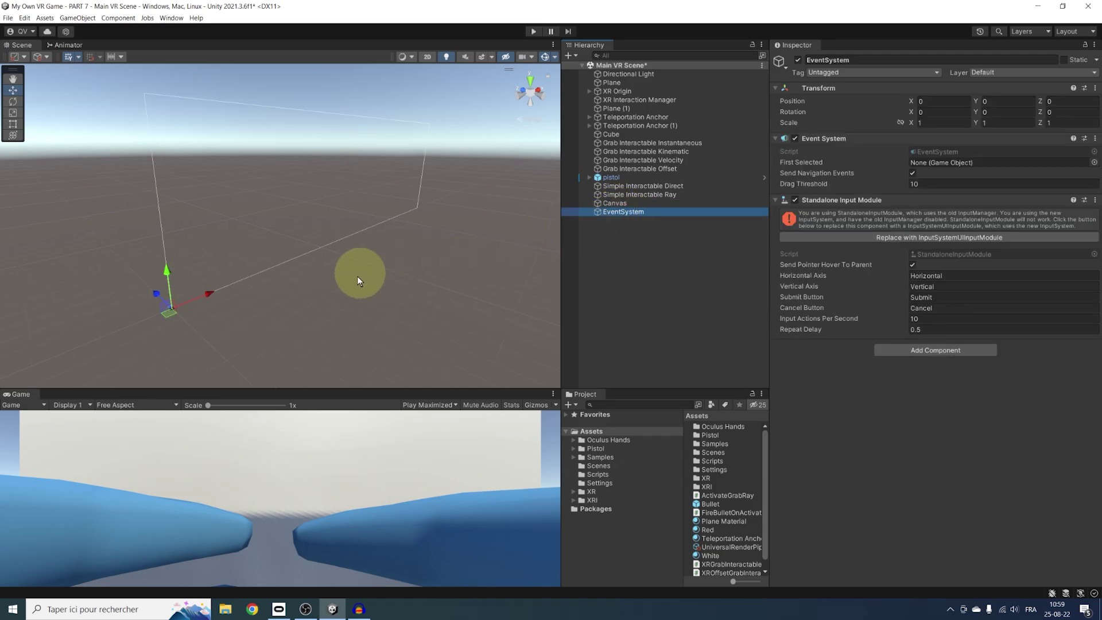
{"action": "right_click_drag", "start_coordinate": [357, 276], "coordinate": [356, 255]}
- Enlarge the Game view and add a UI Slider as a child of the Canvas
{"action": "left_click_drag", "start_coordinate": [316, 381], "coordinate": [325, 334]}
{"action": "left_click", "coordinate": [617, 202]}
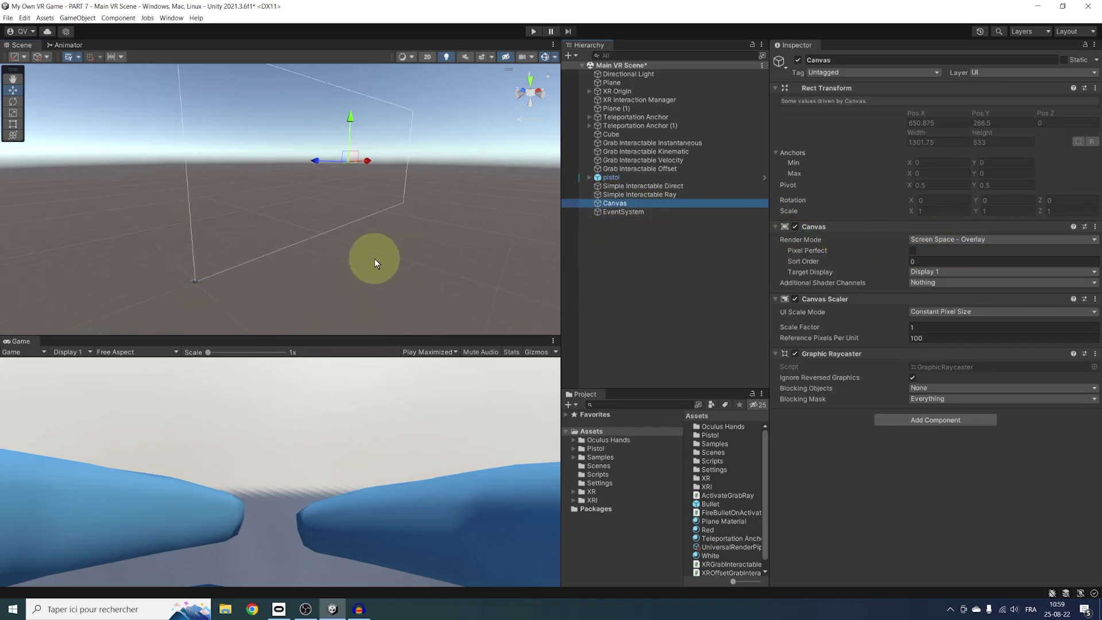
{"action": "right_click_drag", "start_coordinate": [374, 258], "coordinate": [397, 165]}
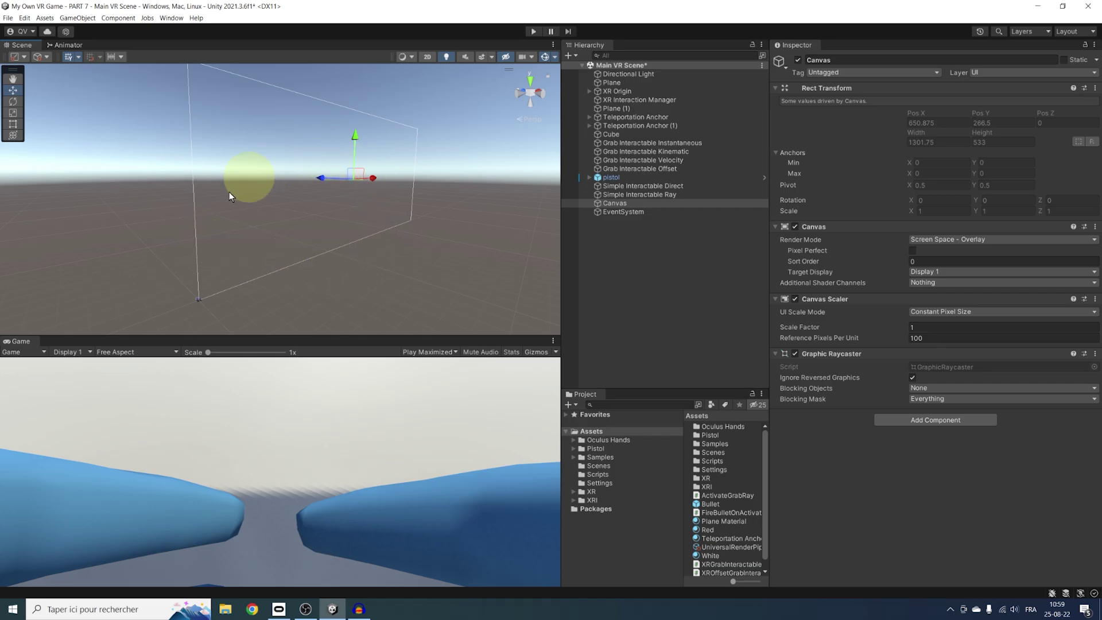
{"action": "right_click", "coordinate": [613, 203]}
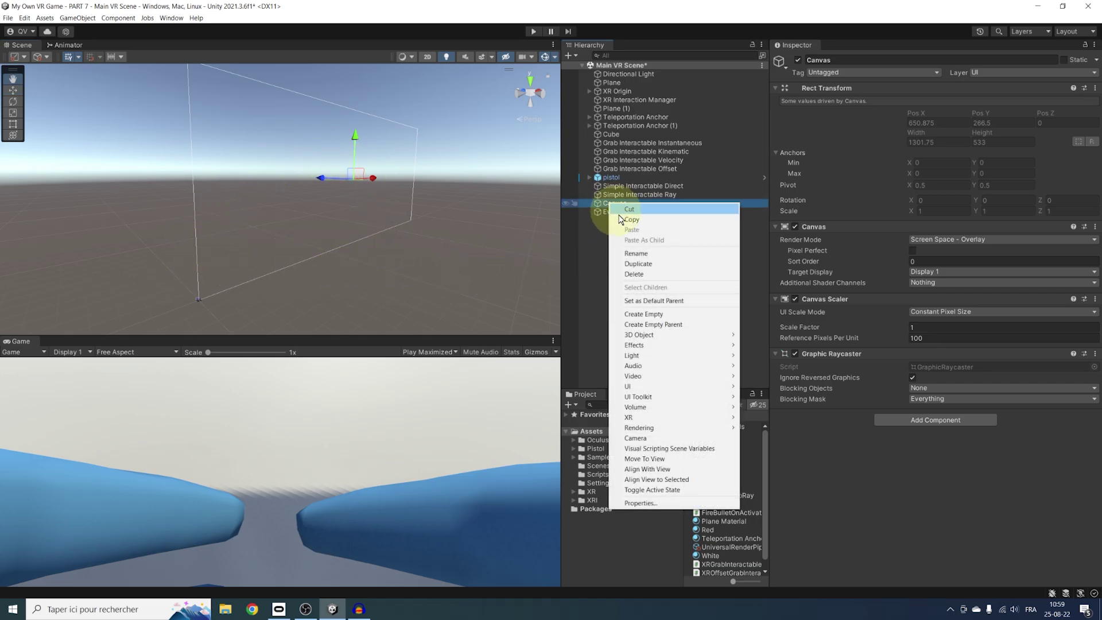
{"action": "mouse_move", "coordinate": [652, 386]}
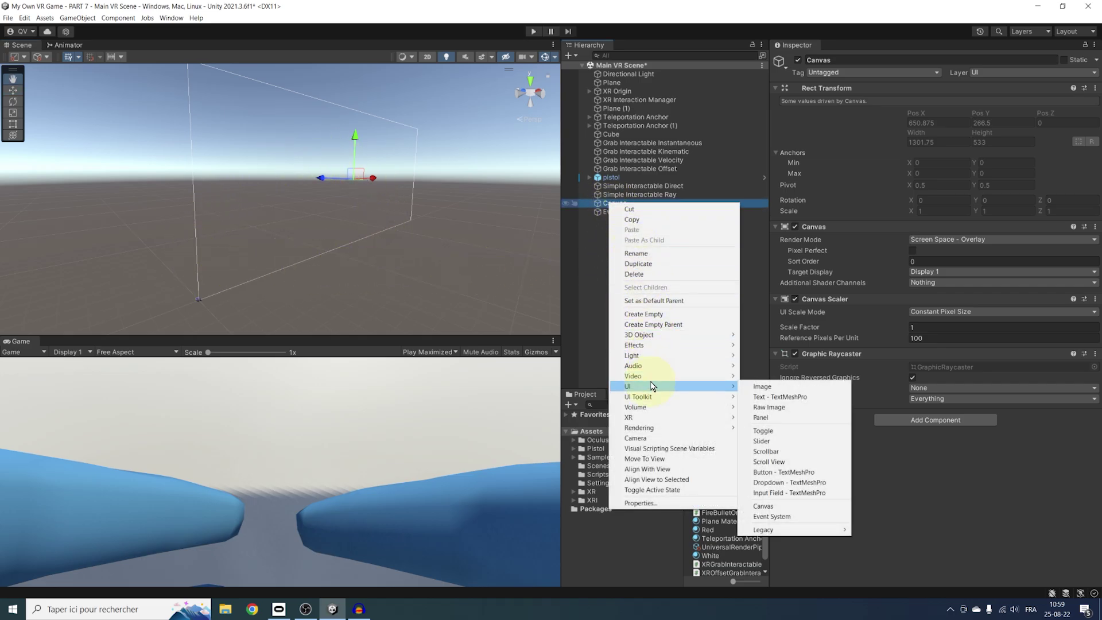
{"action": "left_click", "coordinate": [763, 440]}
{"action": "left_click_drag", "start_coordinate": [321, 212], "coordinate": [331, 238], "text": "alt"}
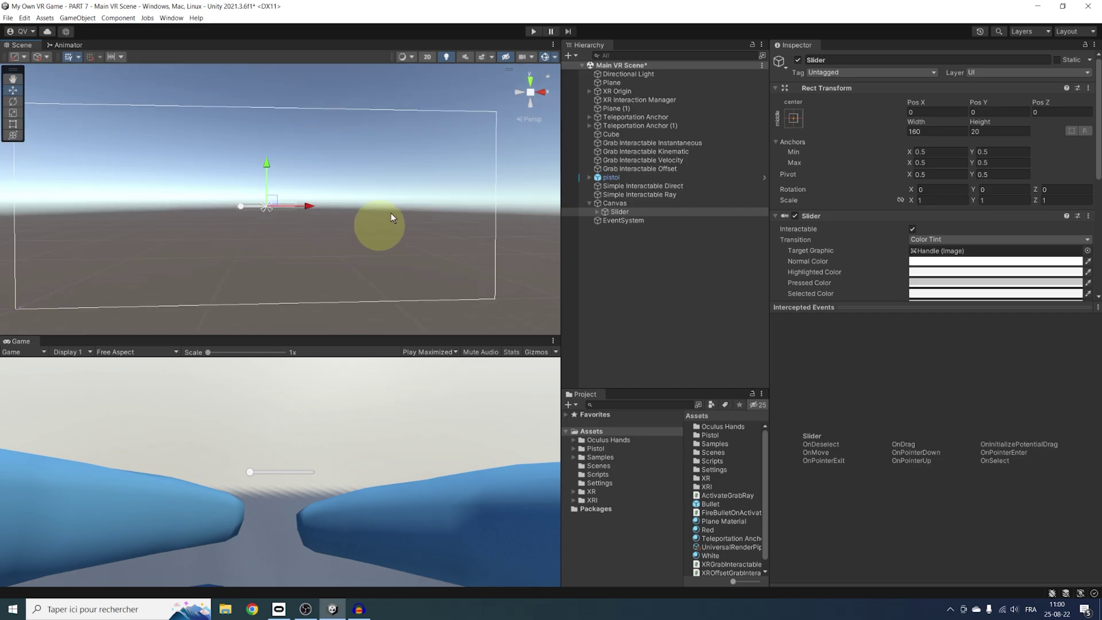
- Play-test the scene by moving the slider's handle in the Game view, and exit play mode
{"action": "key", "text": "ctrl+p"}
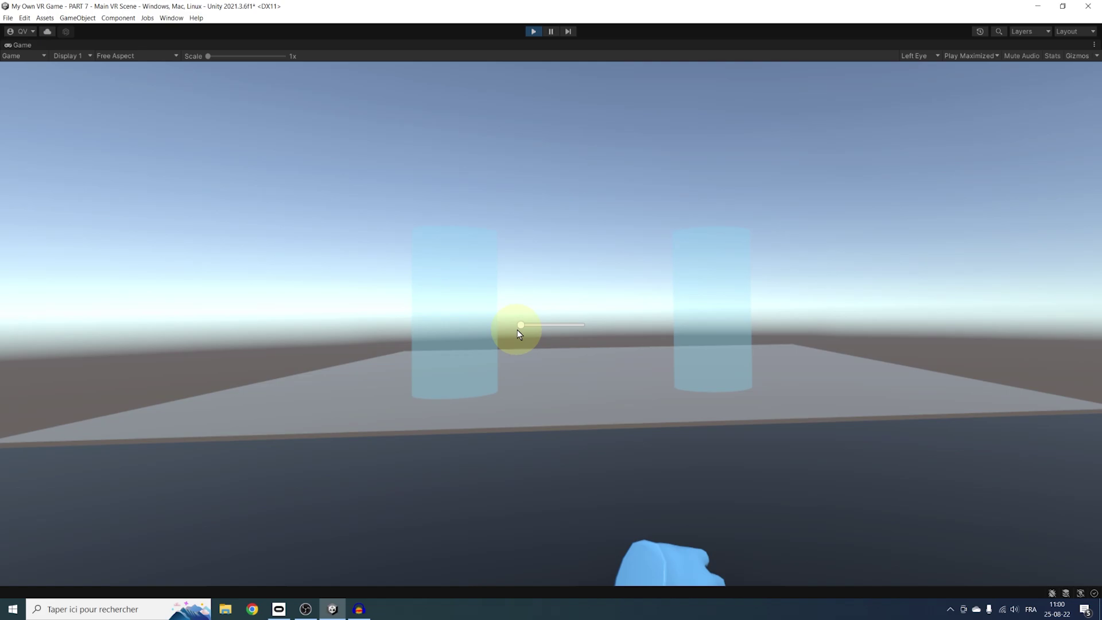
{"action": "left_click_drag", "start_coordinate": [521, 326], "coordinate": [578, 325]}
{"action": "left_click_drag", "start_coordinate": [468, 374], "coordinate": [529, 31]}
{"action": "left_click", "coordinate": [529, 32]}
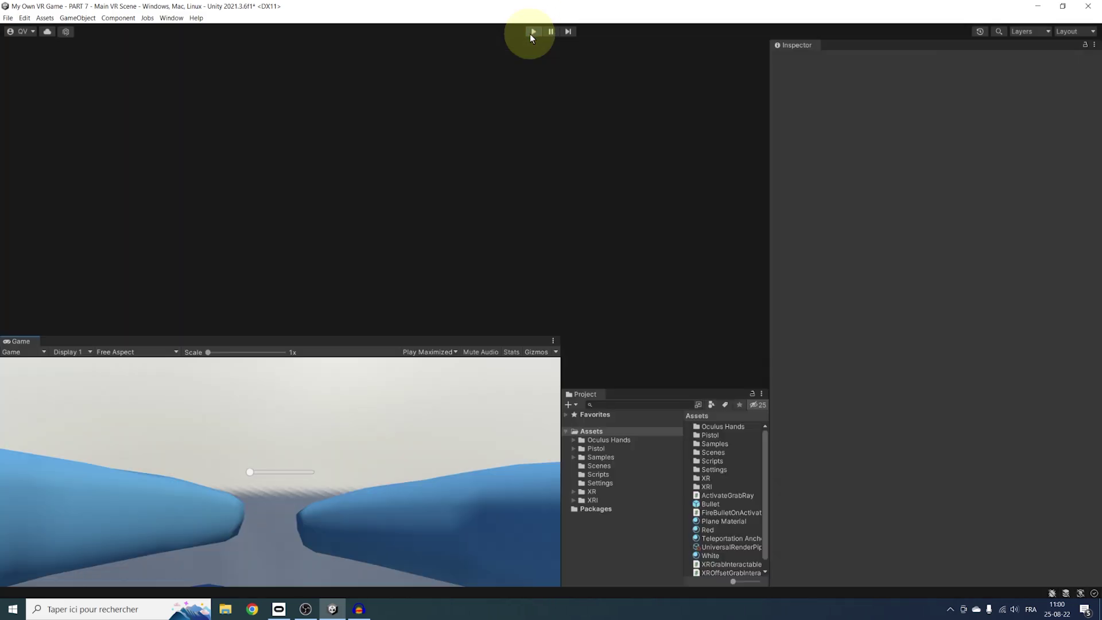
- Set the Canvas's Render Mode to World Space
{"action": "left_click", "coordinate": [609, 204]}
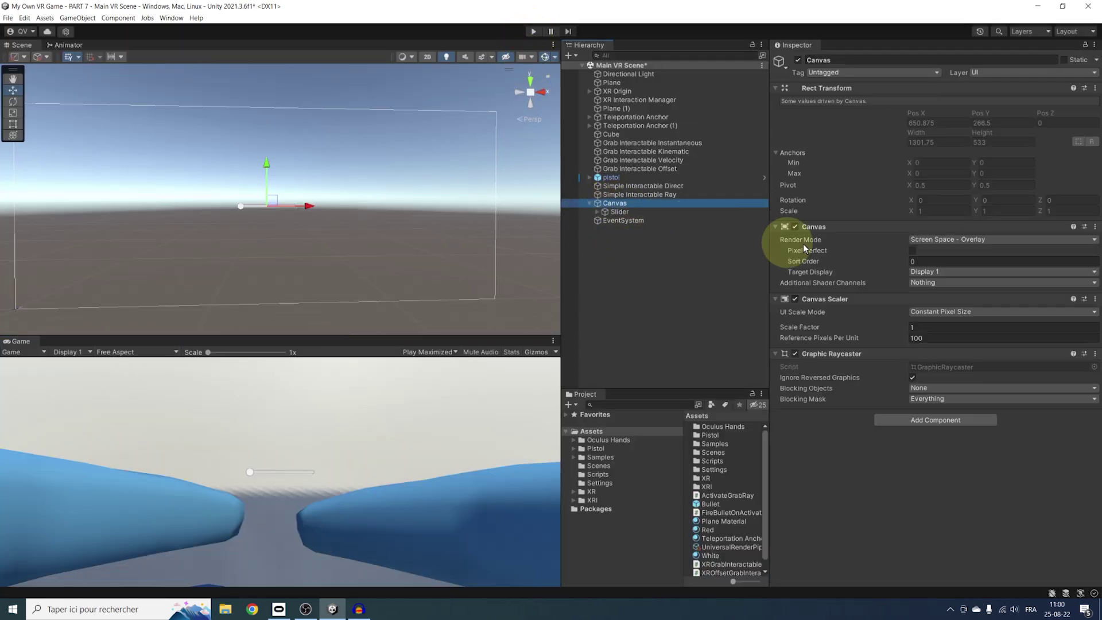
{"action": "left_click", "coordinate": [932, 240]}
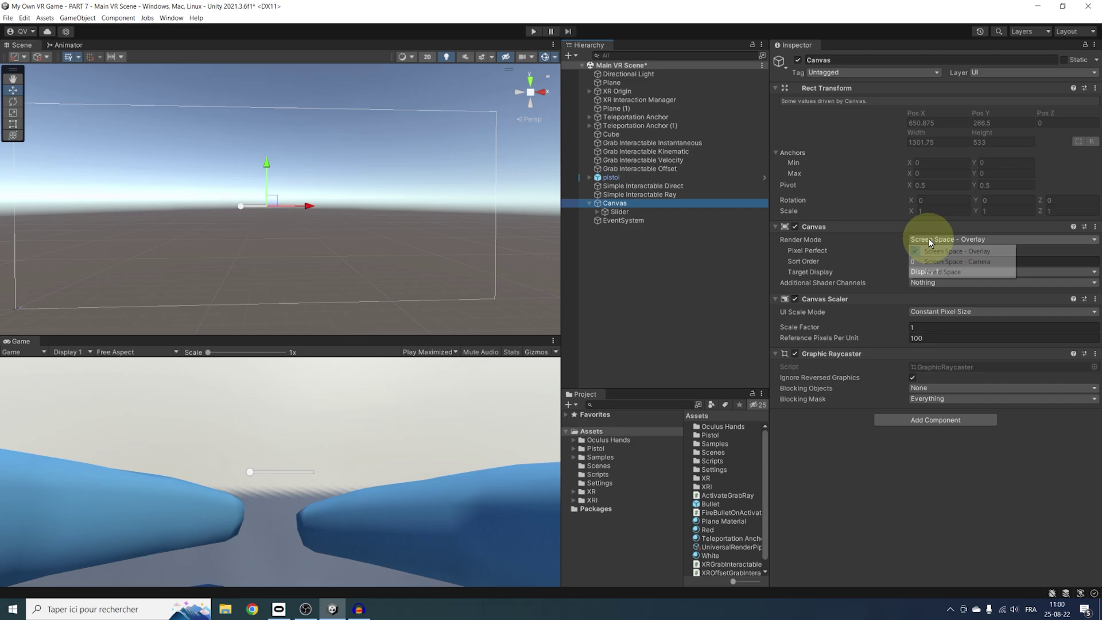
{"action": "left_click", "coordinate": [955, 273]}
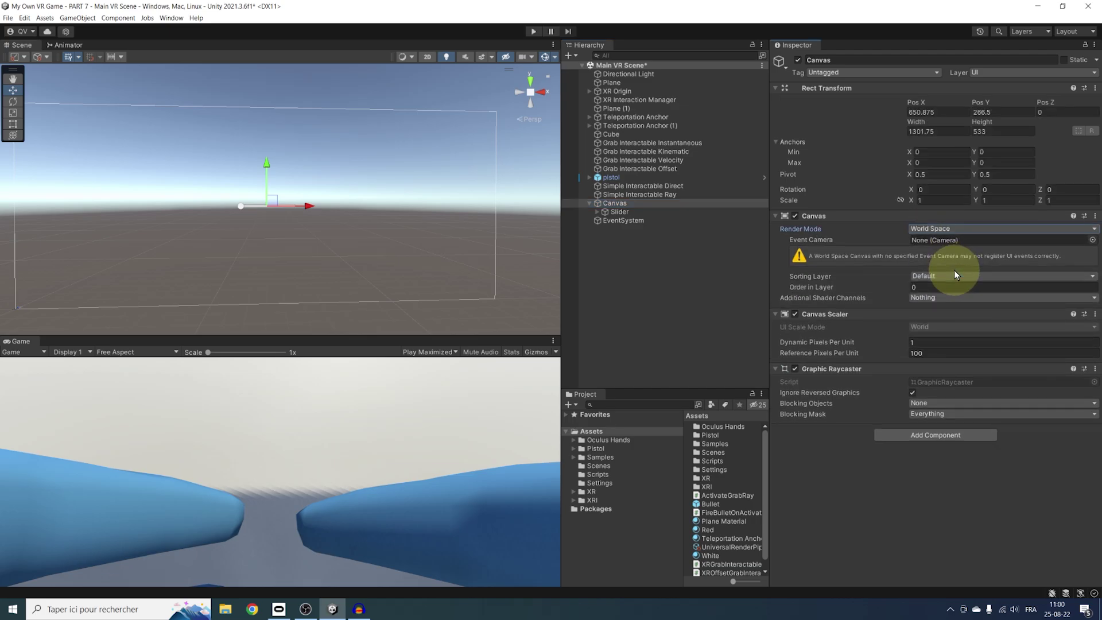
- Set the Canvas's scale to 0.001 and its position to 0 on all axes, and save the scene
{"action": "scroll", "coordinate": [369, 257], "scroll_direction": "down", "scroll_amount": 3}
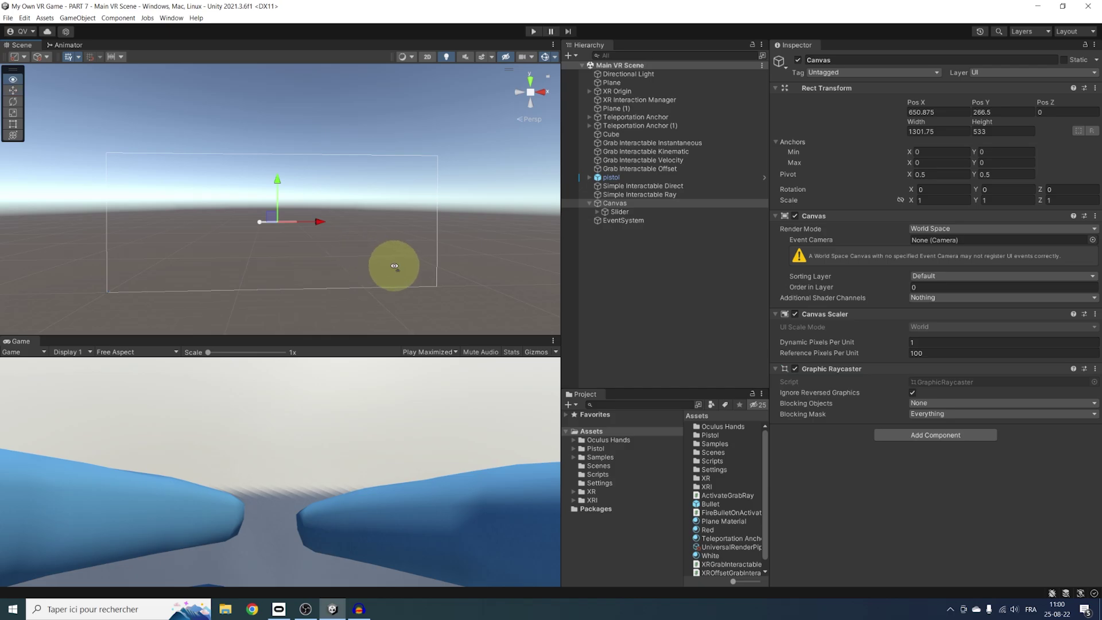
{"action": "left_click_drag", "start_coordinate": [395, 266], "coordinate": [389, 273], "text": "alt"}
{"action": "left_click", "coordinate": [932, 200]}
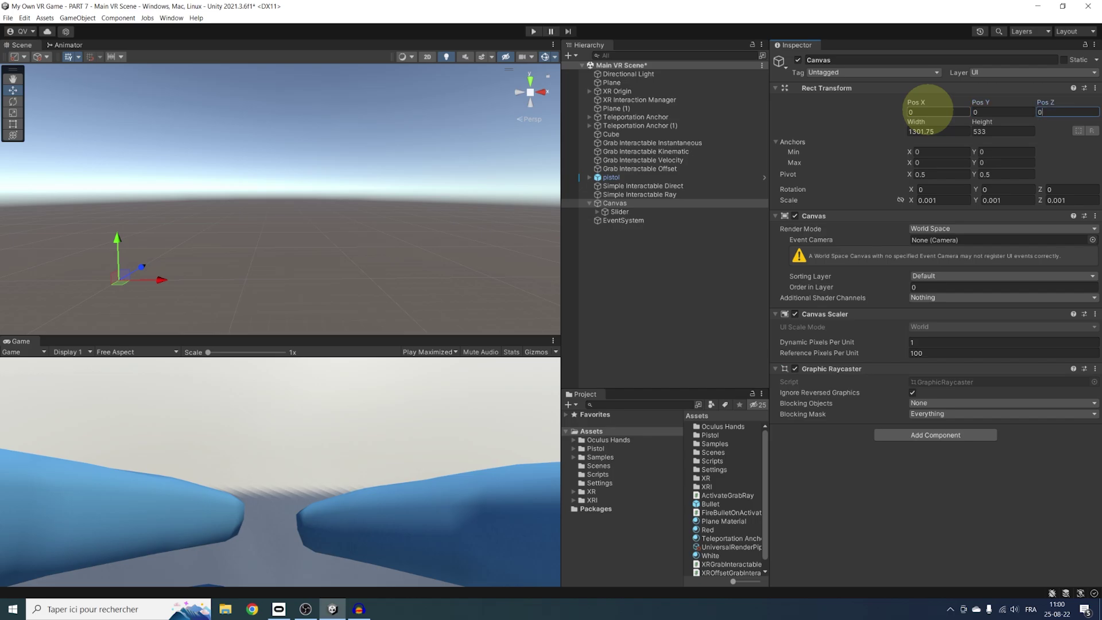
{"action": "key", "text": "ctrl+s"}
- Move the Canvas up and behind the table objects, to about Pos Y 1.02 and Pos Z 0.99
{"action": "double_click", "coordinate": [608, 202]}
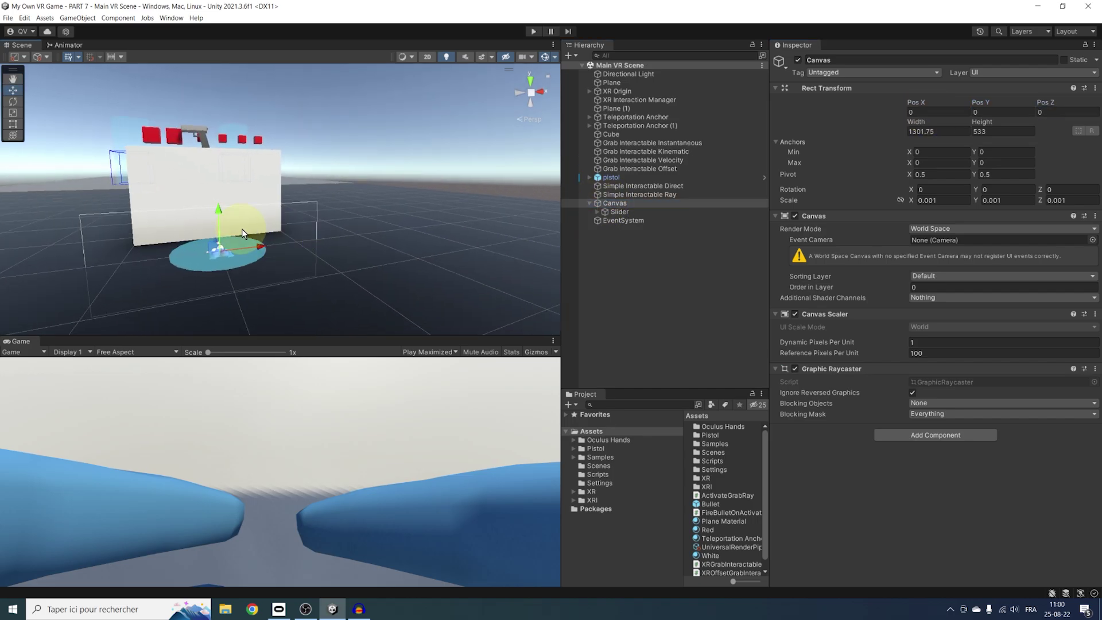
{"action": "left_click_drag", "start_coordinate": [242, 229], "coordinate": [329, 235], "text": "alt"}
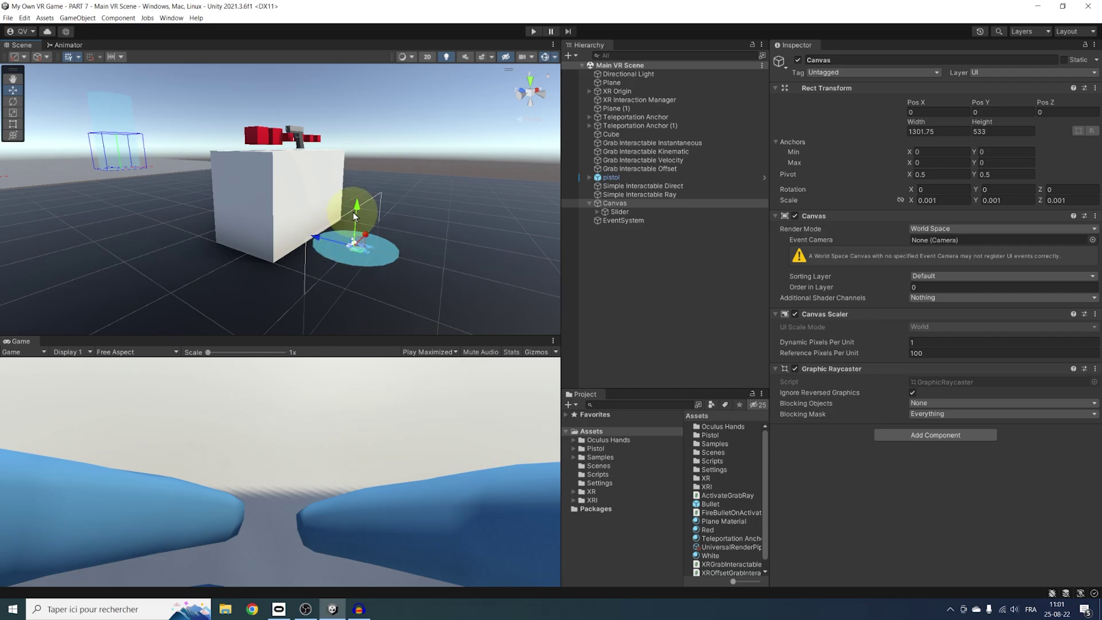
{"action": "left_click", "coordinate": [359, 195]}
{"action": "left_click", "coordinate": [613, 203]}
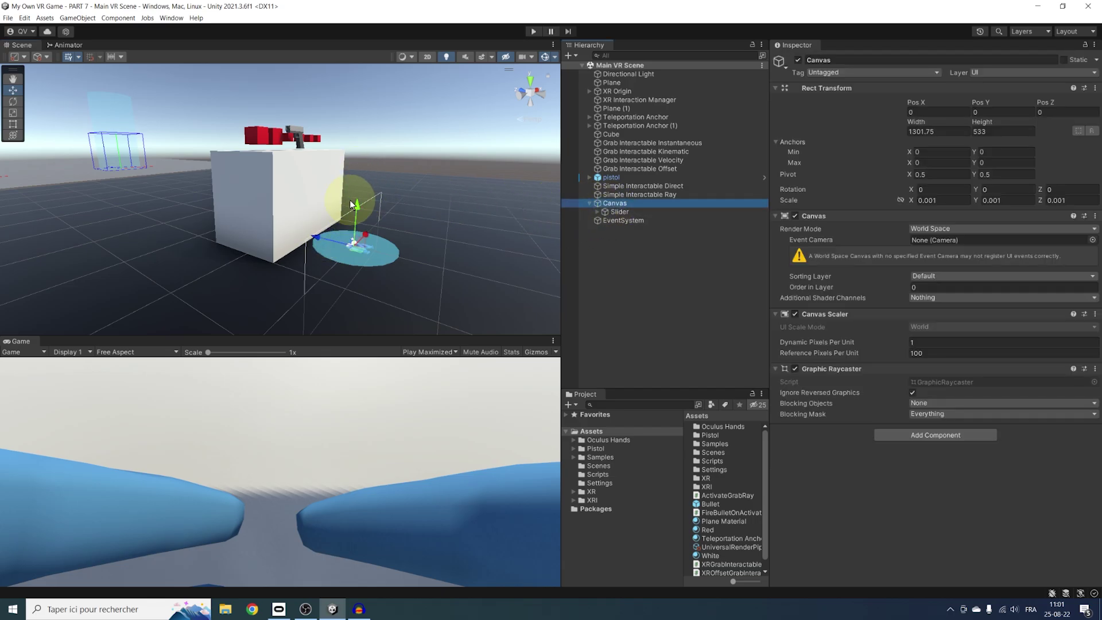
{"action": "middle_click_drag", "start_coordinate": [360, 177], "coordinate": [353, 151]}
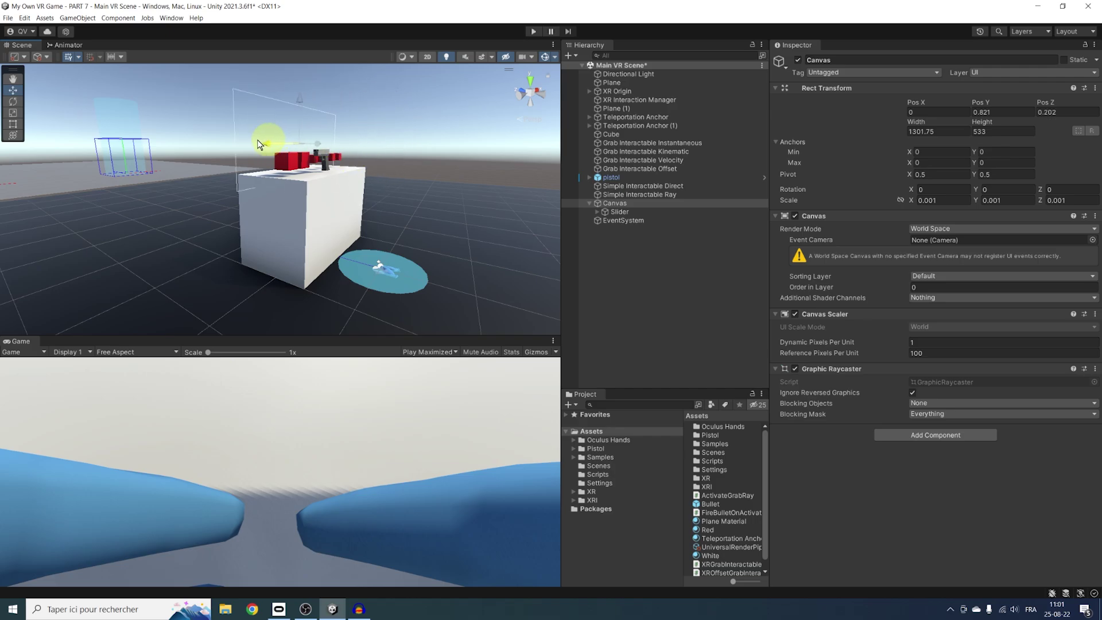
{"action": "left_click_drag", "start_coordinate": [234, 145], "coordinate": [329, 181], "text": "alt"}
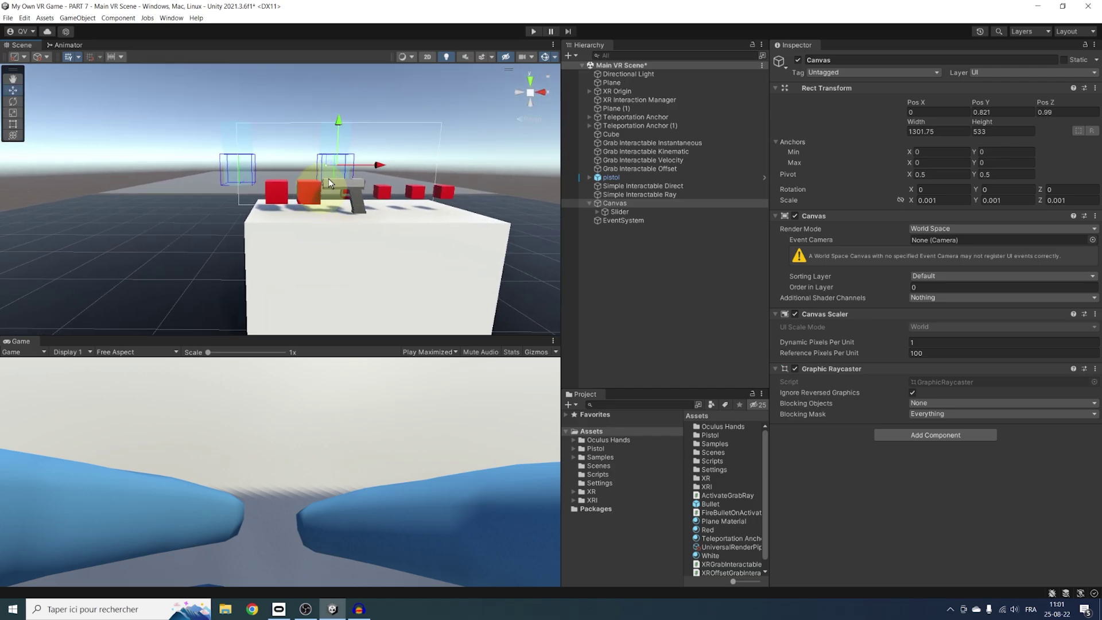
{"action": "left_click_drag", "start_coordinate": [344, 125], "coordinate": [344, 192]}
- Narrow the Canvas from both sides with the Rect tool to a width of about 913, and save the scene
{"action": "key", "text": "t"}
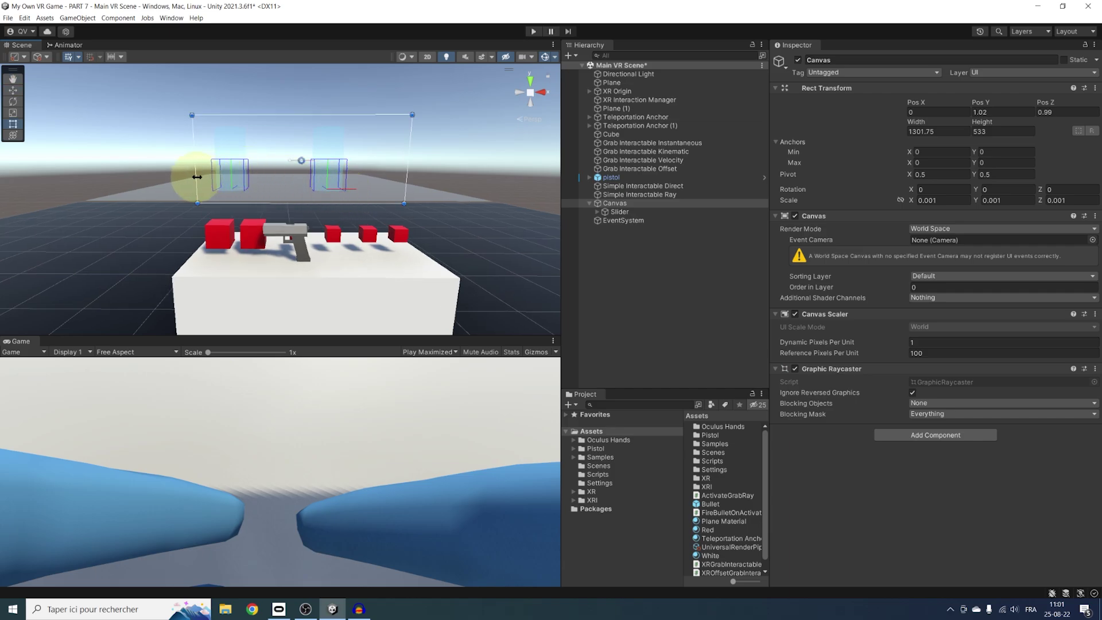
{"action": "left_click_drag", "start_coordinate": [196, 177], "coordinate": [230, 182]}
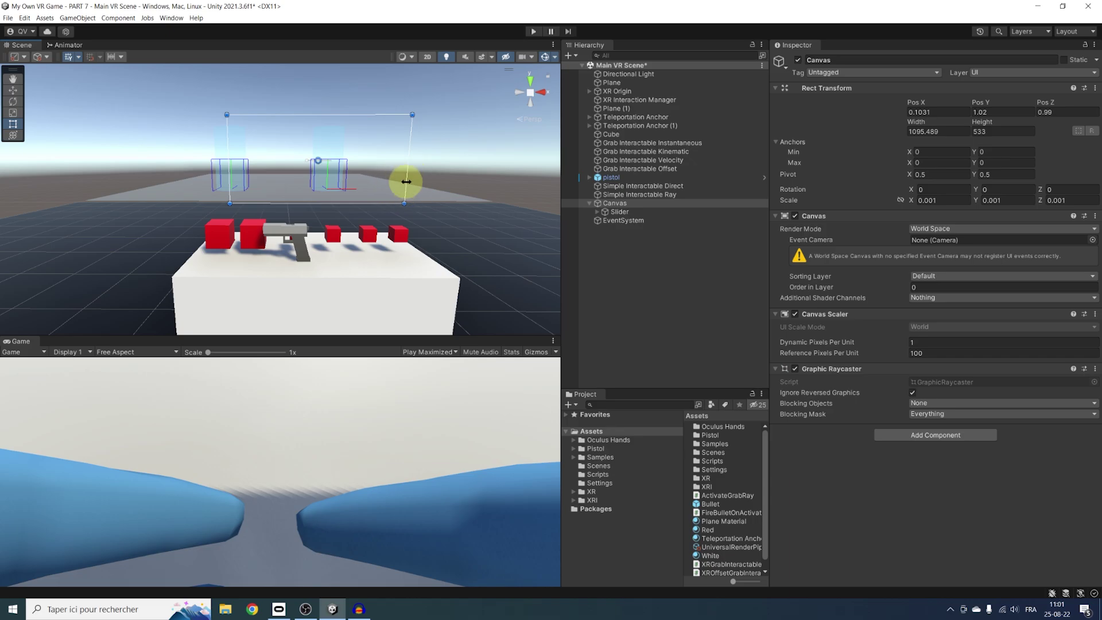
{"action": "left_click_drag", "start_coordinate": [406, 181], "coordinate": [377, 182]}
{"action": "mouse_move", "coordinate": [376, 182]}
{"action": "middle_mouse_down"}
{"action": "mouse_move", "coordinate": [357, 185]}
{"action": "mouse_move", "coordinate": [369, 202]}
{"action": "middle_mouse_up"}
{"action": "key", "text": "ctrl+s"}
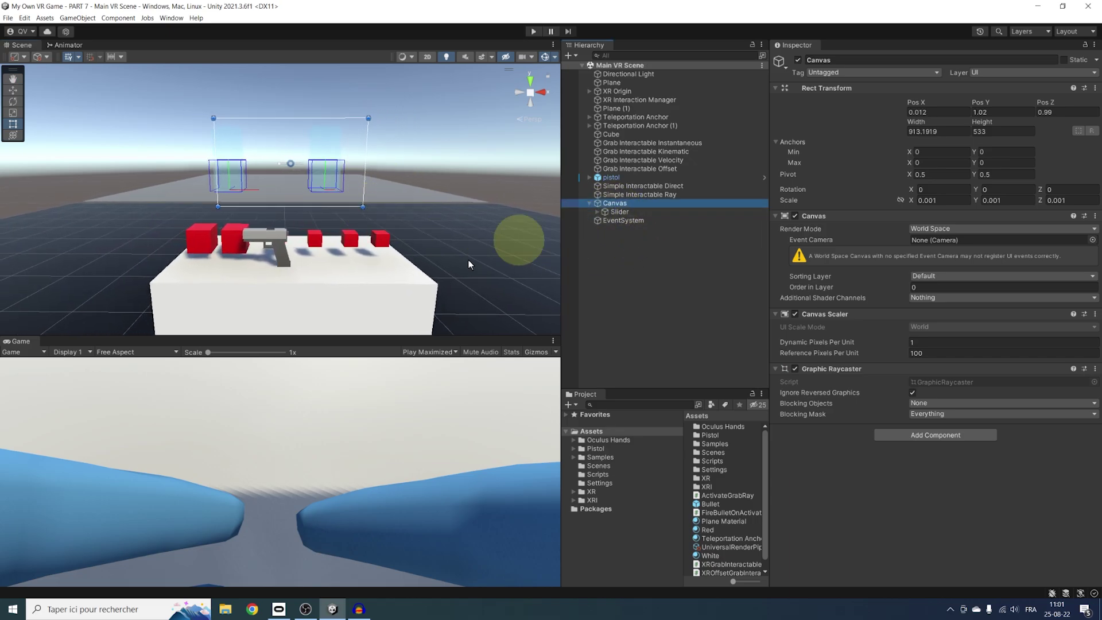
- Scale the Slider inside the Canvas up uniformly to about 2.98
{"action": "scroll", "coordinate": [393, 290], "scroll_direction": "down", "scroll_amount": 3}
{"action": "key", "text": "f"}
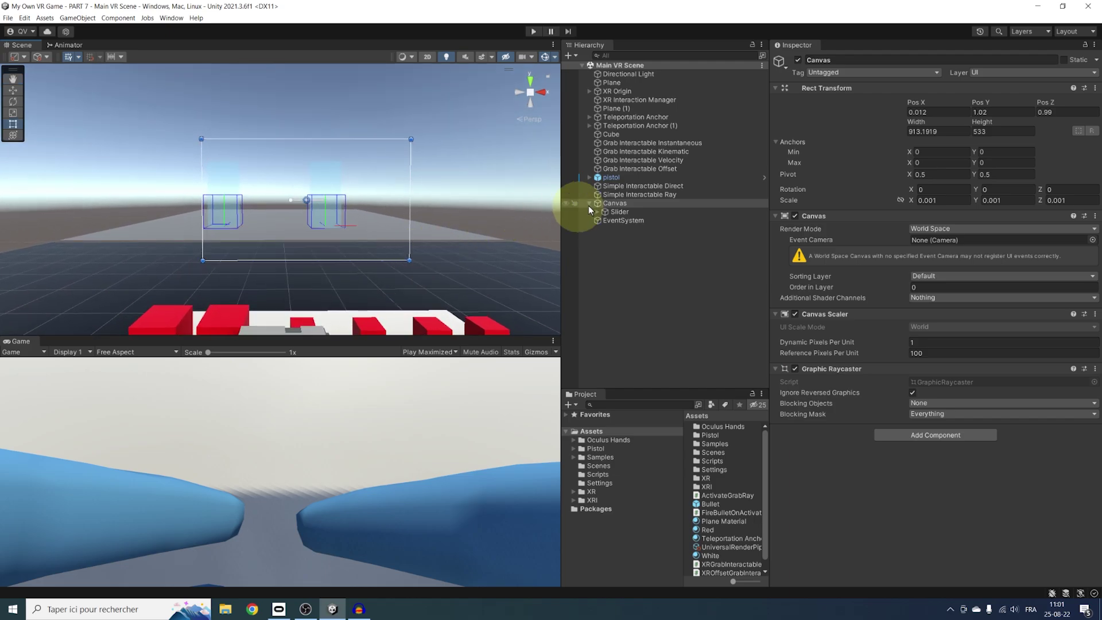
{"action": "left_click", "coordinate": [619, 212]}
{"action": "left_click_drag", "start_coordinate": [308, 203], "coordinate": [555, 202]}
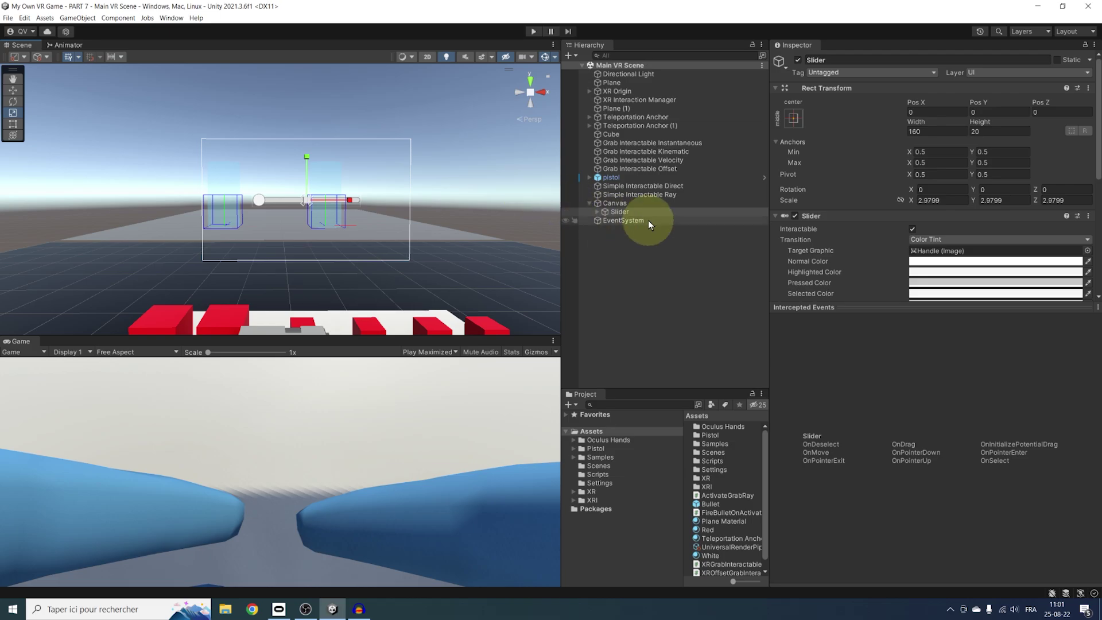
- Add a TextMeshPro text object inside the Canvas and import the TMP Essentials
{"action": "right_click_drag", "start_coordinate": [435, 255], "coordinate": [549, 218]}
{"action": "left_click", "coordinate": [616, 202]}
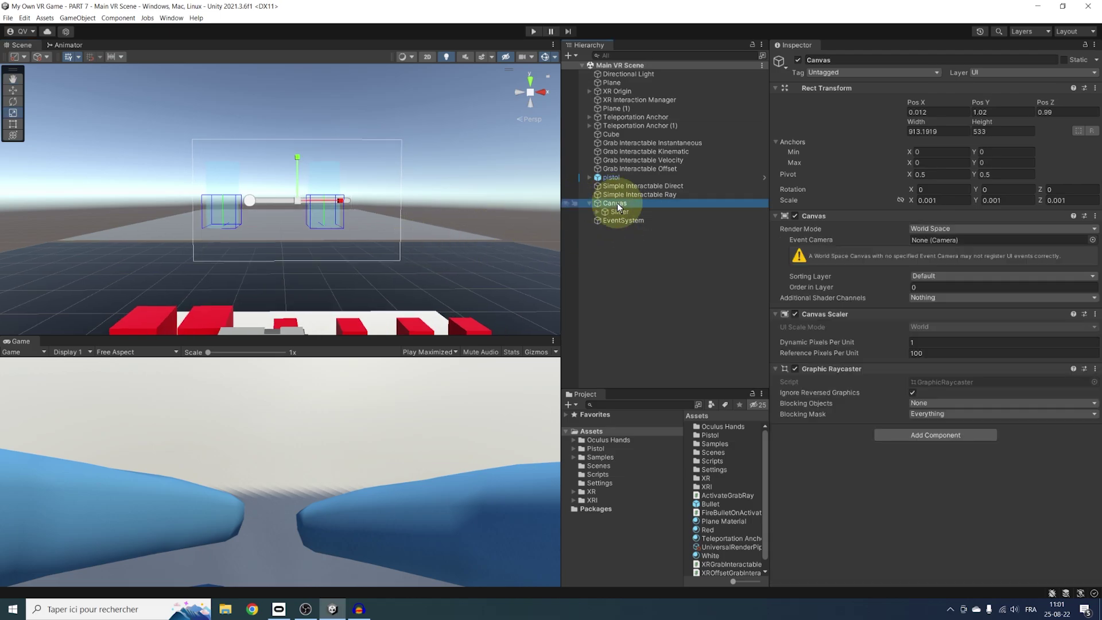
{"action": "right_click", "coordinate": [618, 202]}
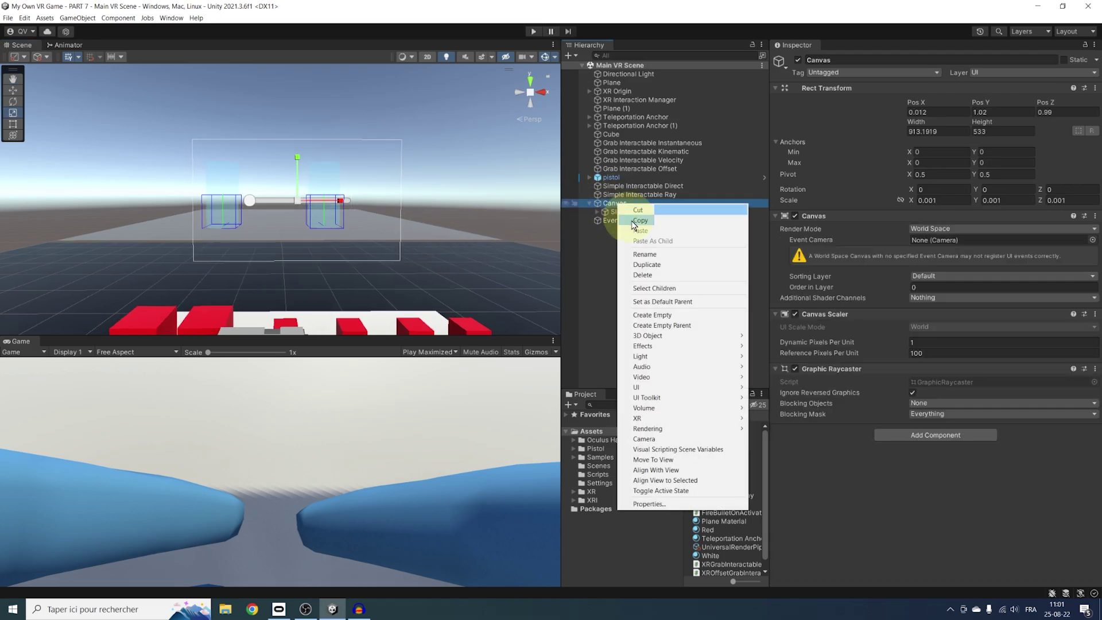
{"action": "mouse_move", "coordinate": [677, 386]}
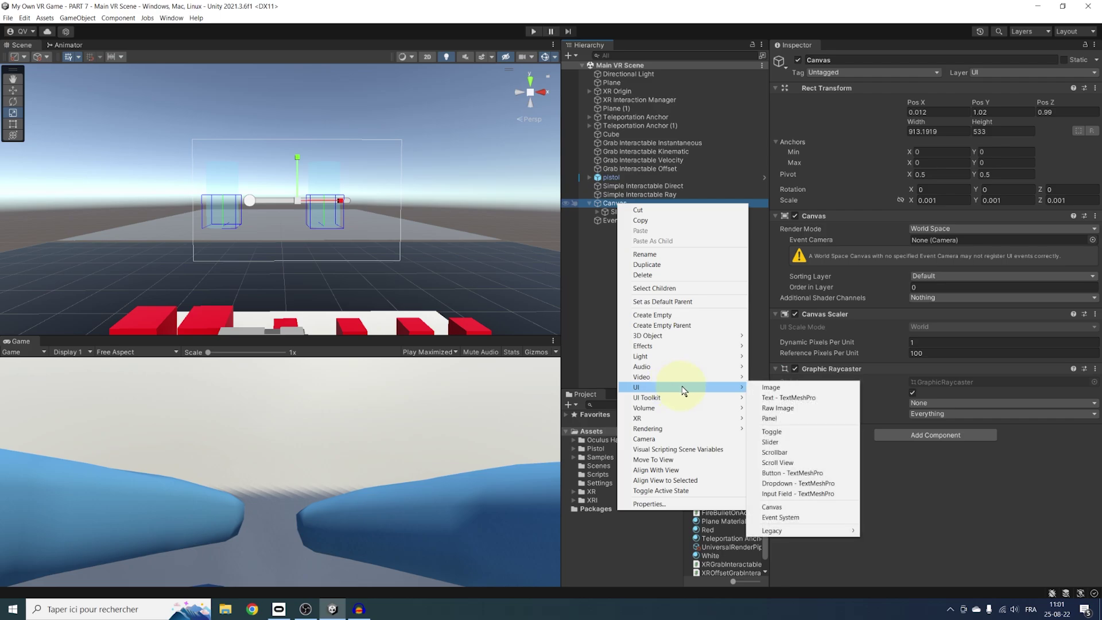
{"action": "left_click", "coordinate": [790, 398]}
{"action": "left_click", "coordinate": [439, 286]}
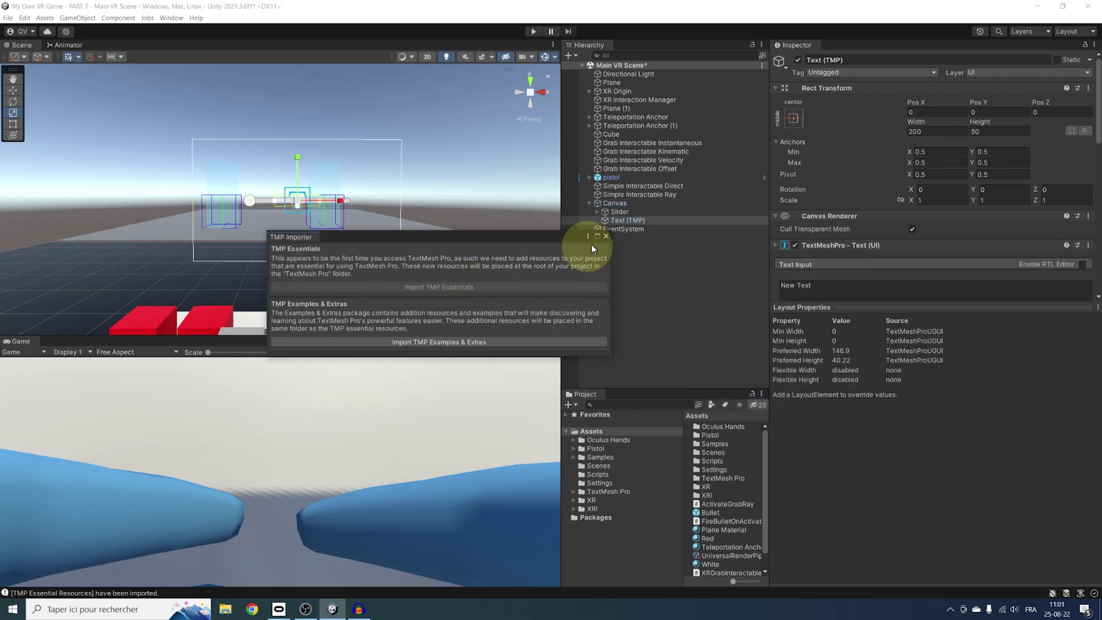
{"action": "left_click", "coordinate": [606, 235]}
- Move the new text up to Pos Y 168, scale it uniformly to about 2.33 and make it read "Game Menu"
{"action": "key", "text": "w"}
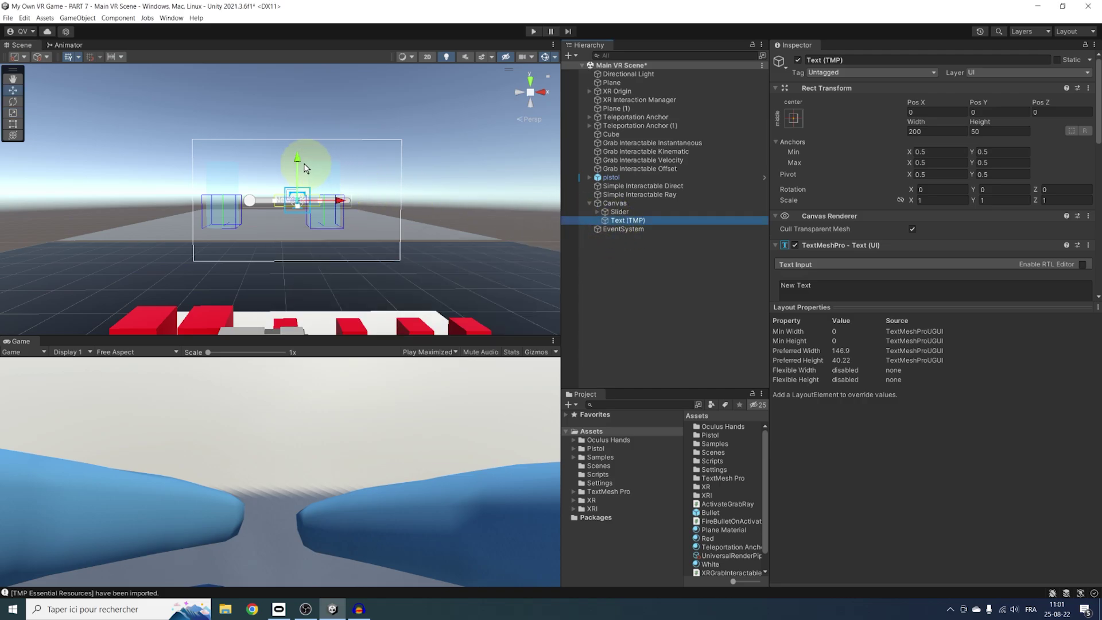
{"action": "left_click_drag", "start_coordinate": [297, 159], "coordinate": [359, 145]}
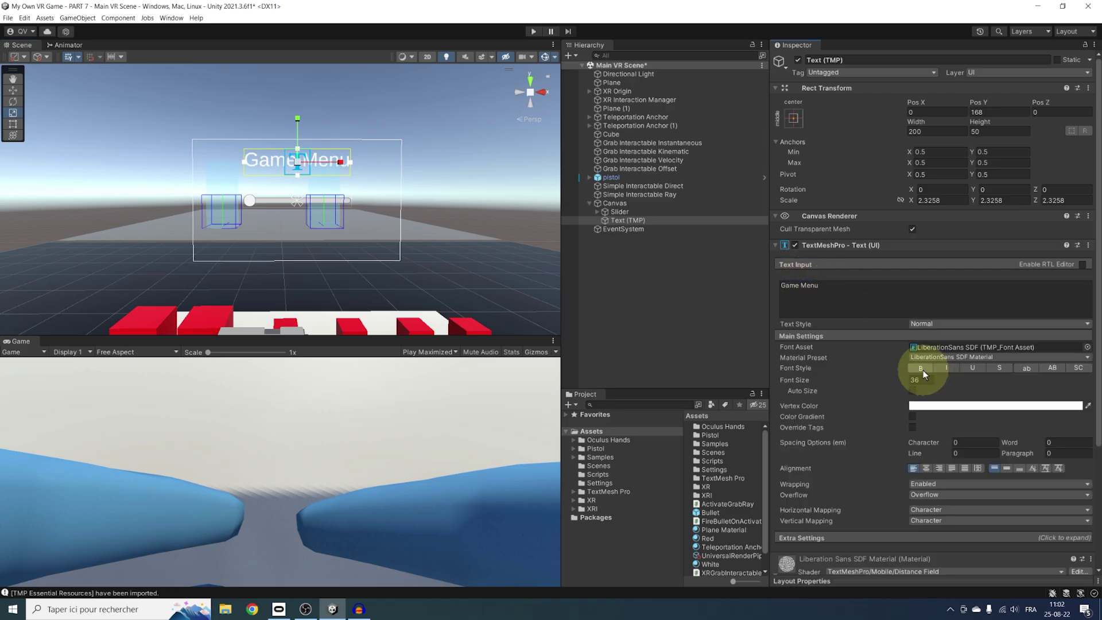
- Format the Game Menu title as bold, centred and font size 32.87, and widen its text box to about 227.5
{"action": "left_click_drag", "start_coordinate": [885, 384], "coordinate": [906, 389]}
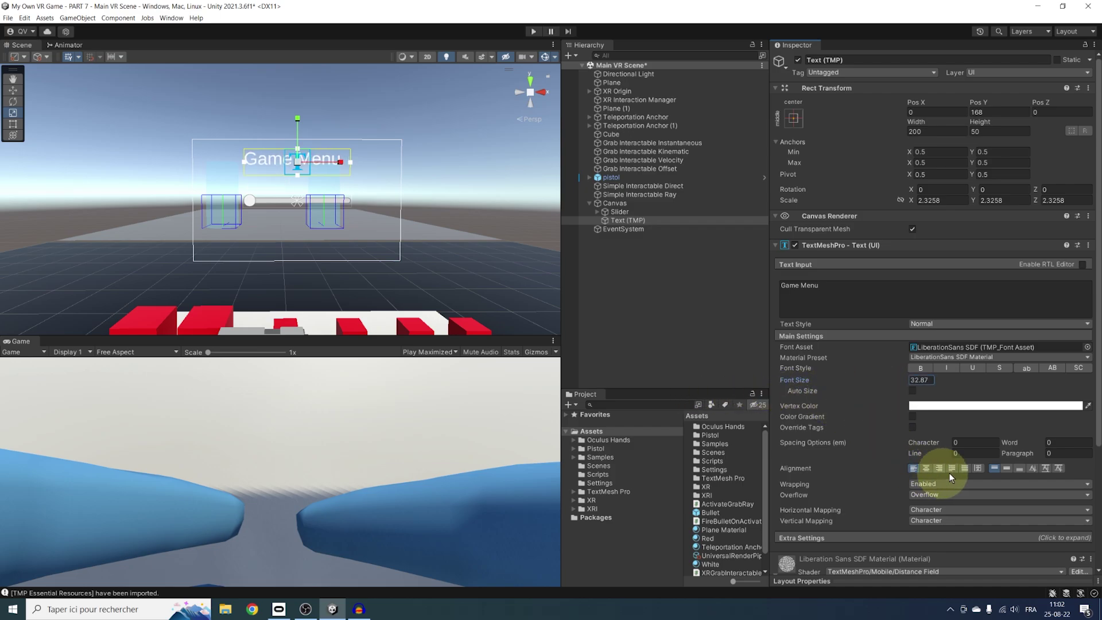
{"action": "left_click", "coordinate": [919, 368]}
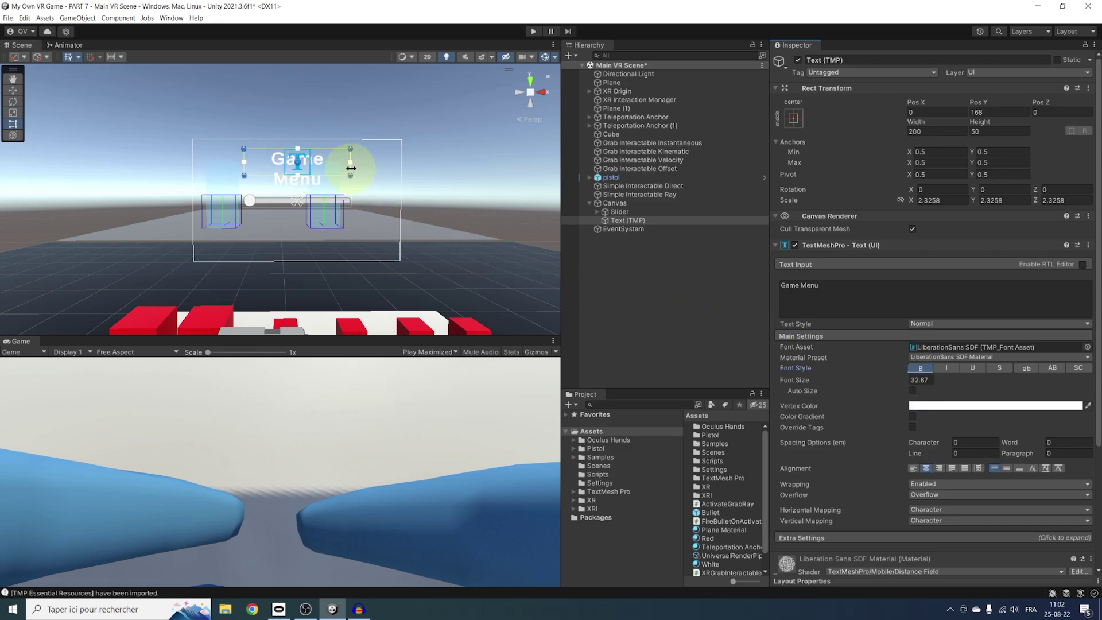
{"action": "left_click_drag", "start_coordinate": [350, 168], "coordinate": [362, 168]}
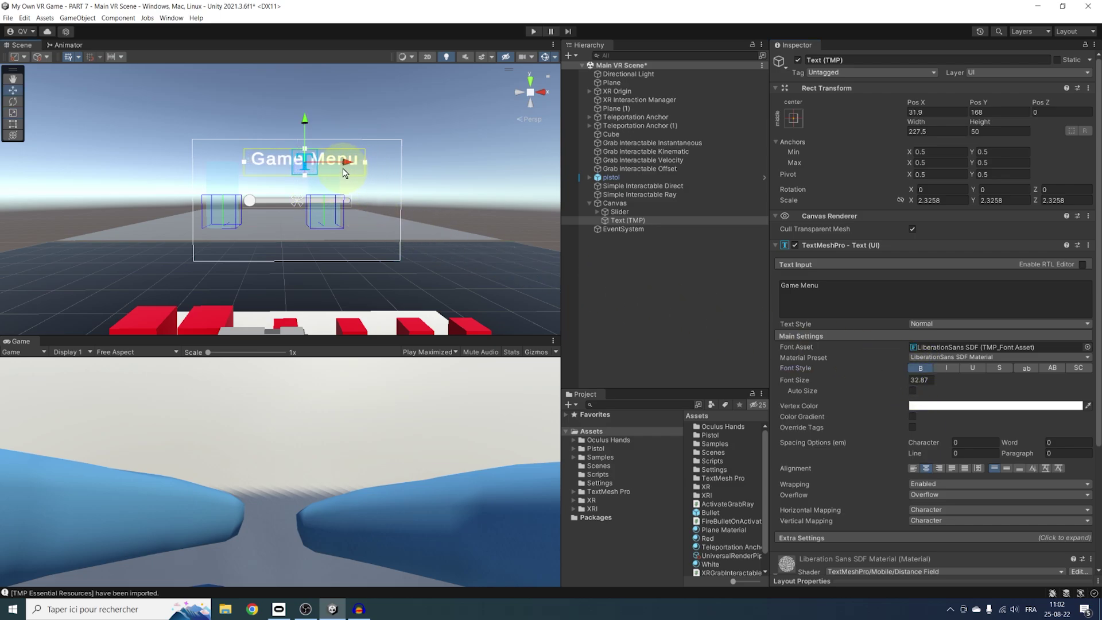
- Add a TextMeshPro Dropdown inside the Canvas and move it below the slider to about Pos Y -113
{"action": "right_click", "coordinate": [614, 203]}
{"action": "mouse_move", "coordinate": [660, 382]}
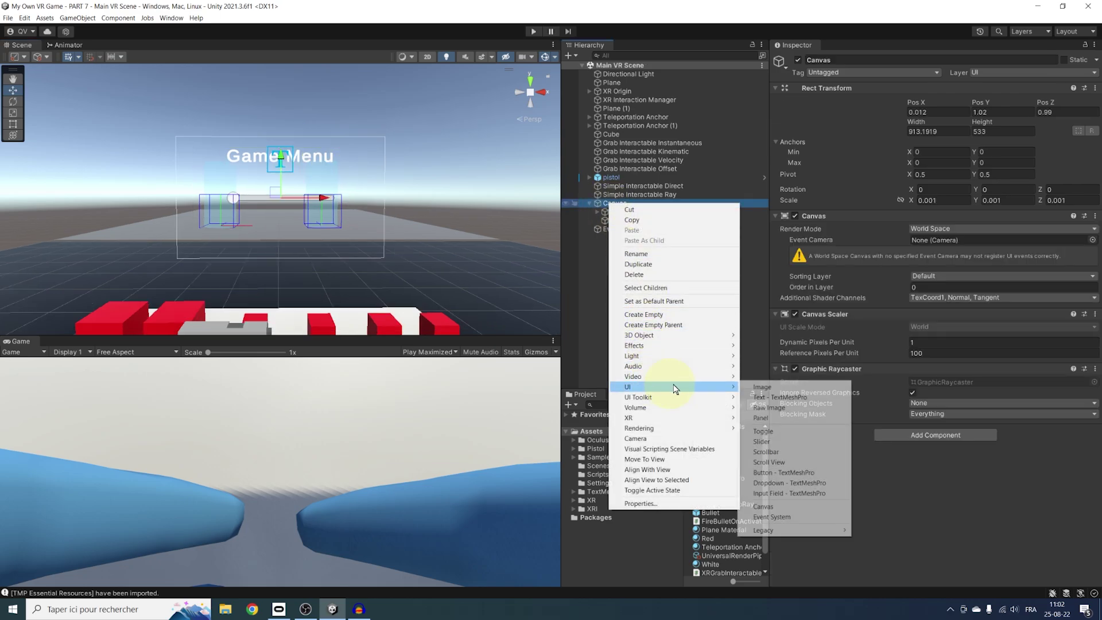
{"action": "left_click", "coordinate": [786, 482]}
{"action": "left_click", "coordinate": [614, 229]}
{"action": "key", "text": "t"}
{"action": "left_click_drag", "start_coordinate": [279, 198], "coordinate": [276, 219]}
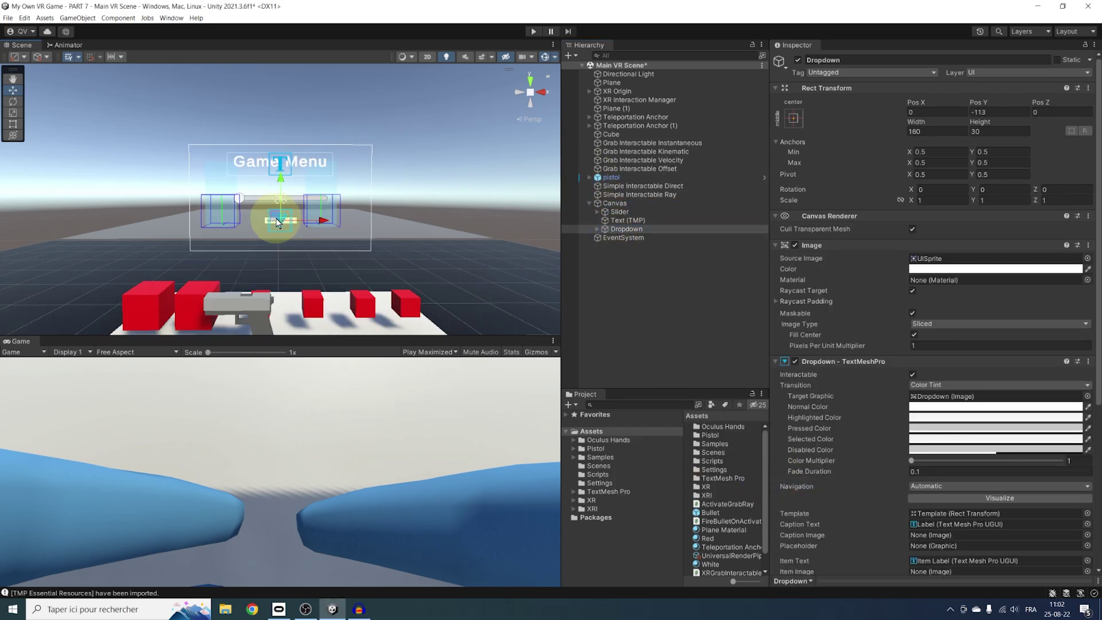
- Scale the Dropdown up uniformly to about 2.18, lower it to about Pos Y -155, and save the scene
{"action": "scroll", "coordinate": [277, 218], "scroll_direction": "up", "scroll_amount": 2}
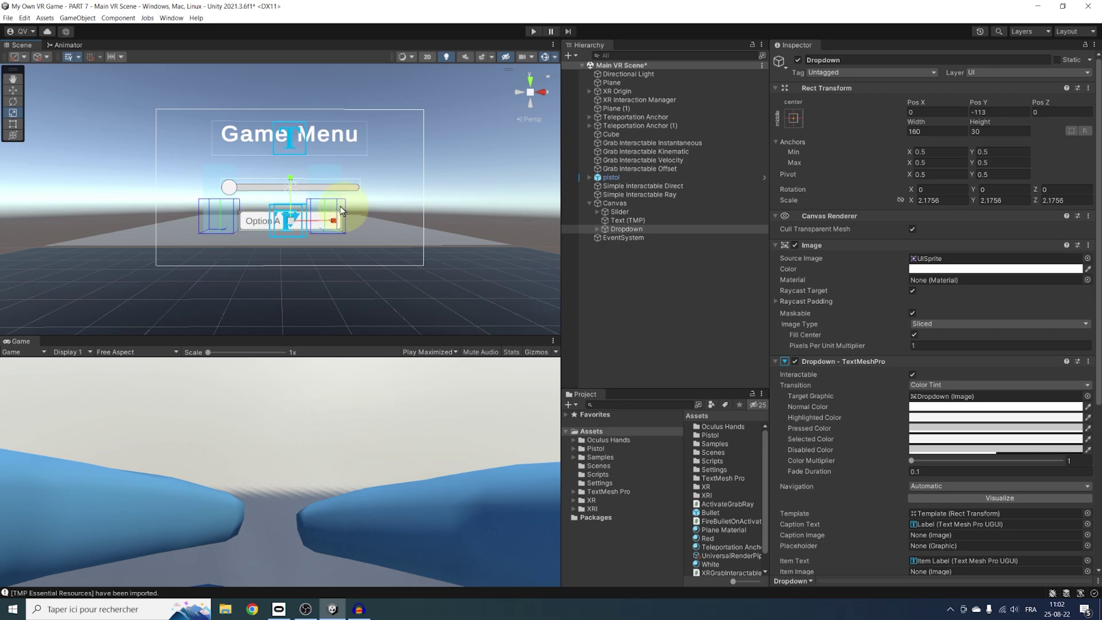
{"action": "left_click_drag", "start_coordinate": [294, 183], "coordinate": [294, 191]}
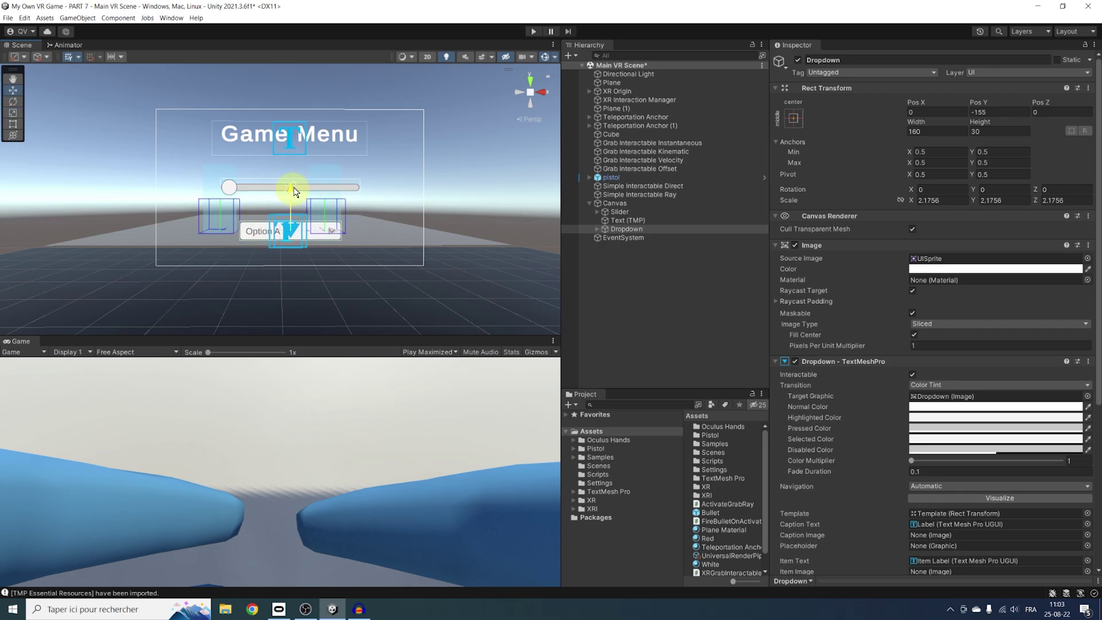
{"action": "scroll", "coordinate": [552, 240], "scroll_direction": "down", "scroll_amount": 2}
{"action": "key", "text": "ctrl+s"}
- Add a Panel inside the Canvas and set its image color to black (000000) with an alpha of 214
{"action": "right_click", "coordinate": [614, 206]}
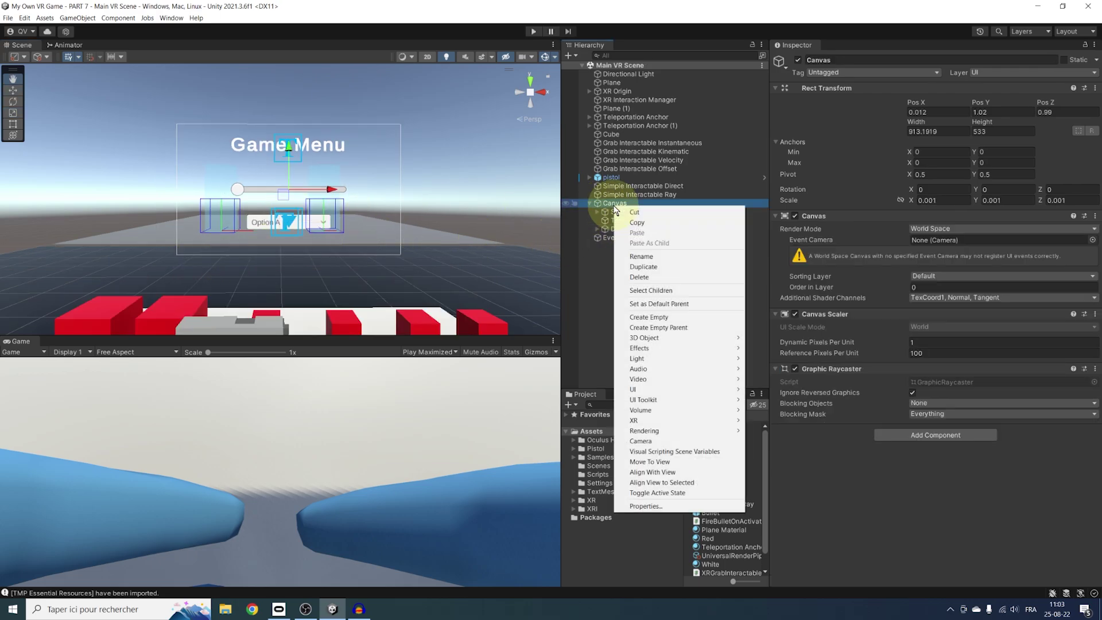
{"action": "mouse_move", "coordinate": [660, 394]}
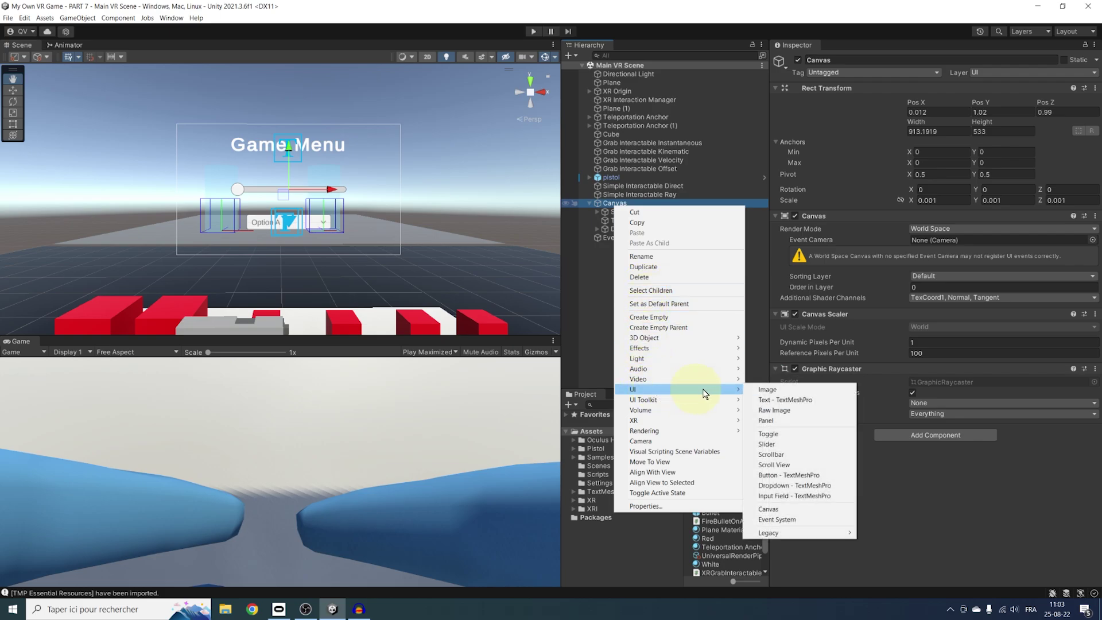
{"action": "left_click", "coordinate": [763, 415]}
{"action": "left_click", "coordinate": [969, 267]}
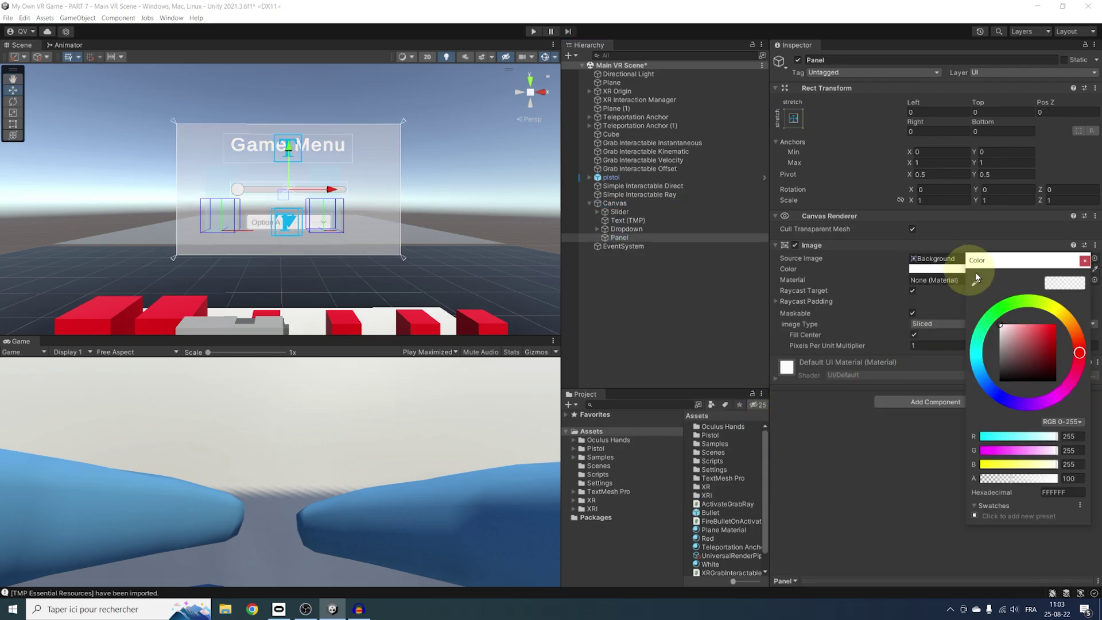
{"action": "left_click_drag", "start_coordinate": [1027, 353], "coordinate": [1092, 408]}
{"action": "left_click_drag", "start_coordinate": [1026, 477], "coordinate": [1045, 495]}
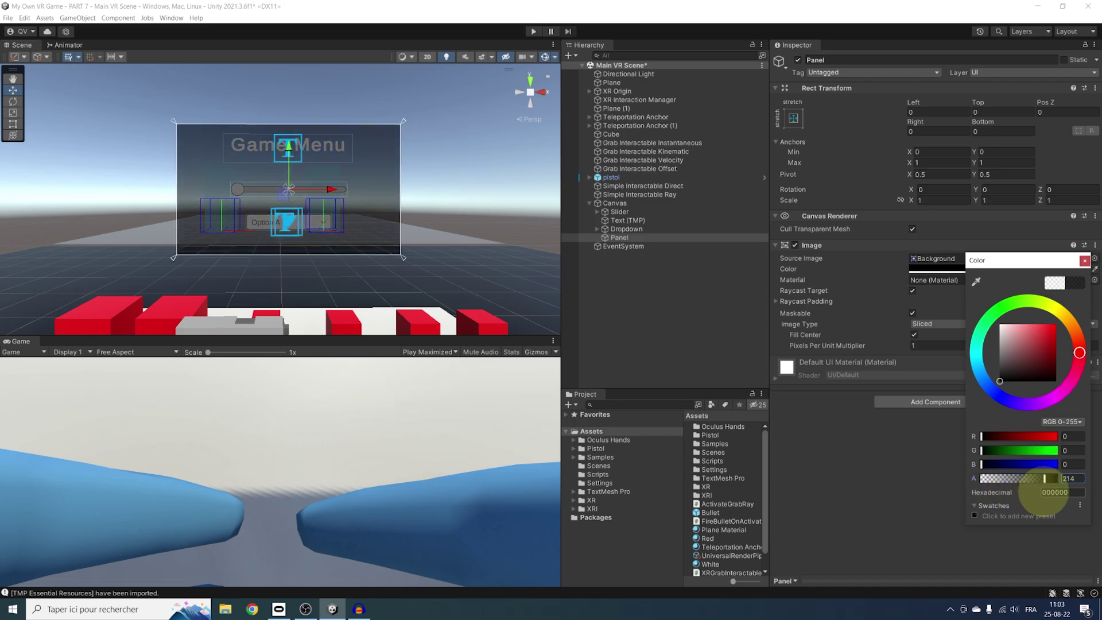
{"action": "left_click", "coordinate": [1083, 261]}
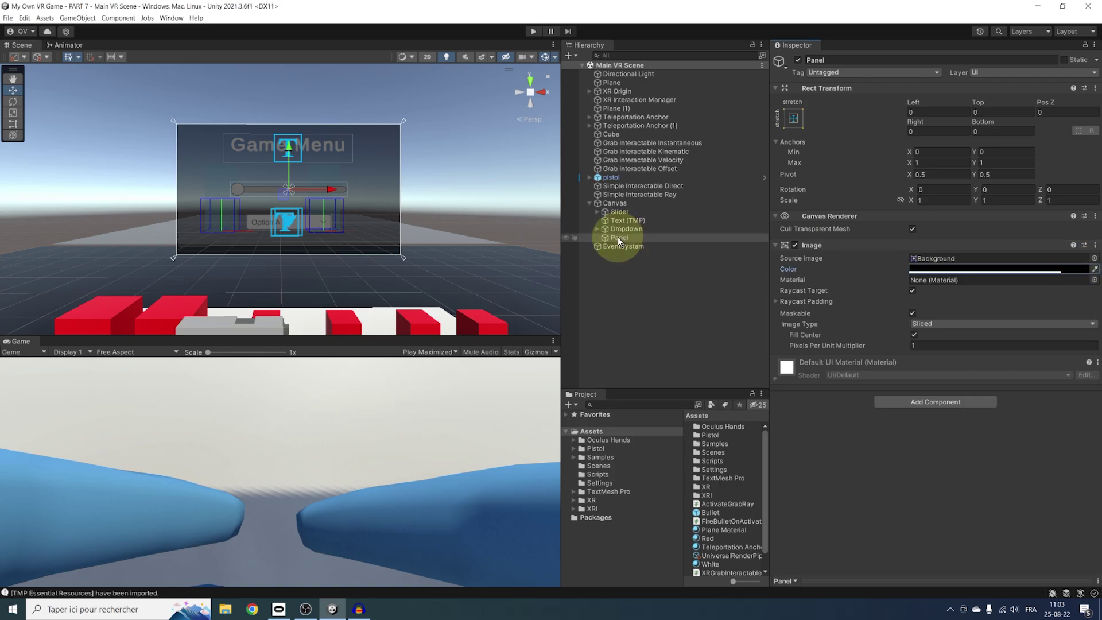
- Make the Panel the Canvas's first child so it draws behind the other UI elements, and save the scene
{"action": "left_click_drag", "start_coordinate": [618, 237], "coordinate": [617, 207]}
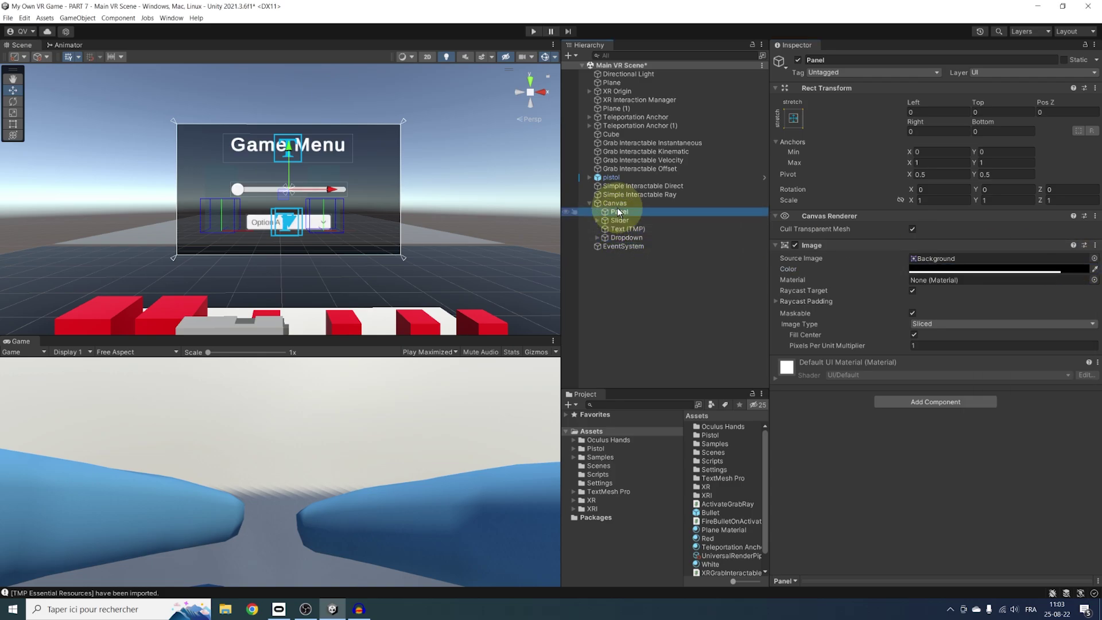
{"action": "left_click_drag", "start_coordinate": [376, 187], "coordinate": [510, 223], "text": "alt"}
{"action": "key", "text": "ctrl+s"}
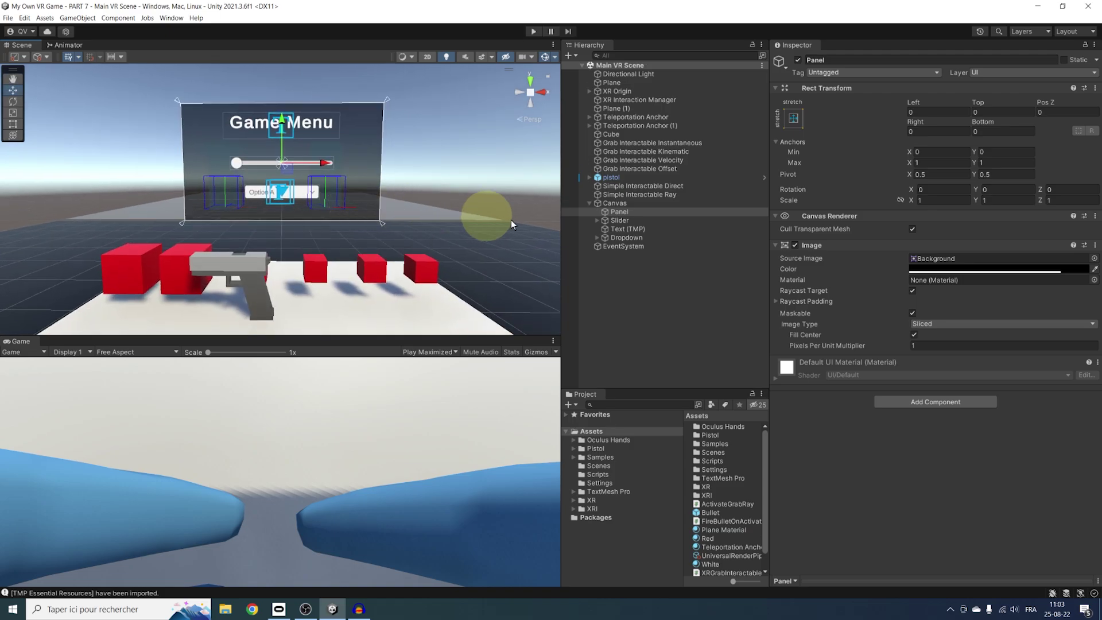
- Move the Slider and Dropdown slightly up together on the Panel, and run the scene to test the menu
{"action": "left_click", "coordinate": [628, 223]}
{"action": "left_click", "coordinate": [627, 238], "text": "ctrl"}
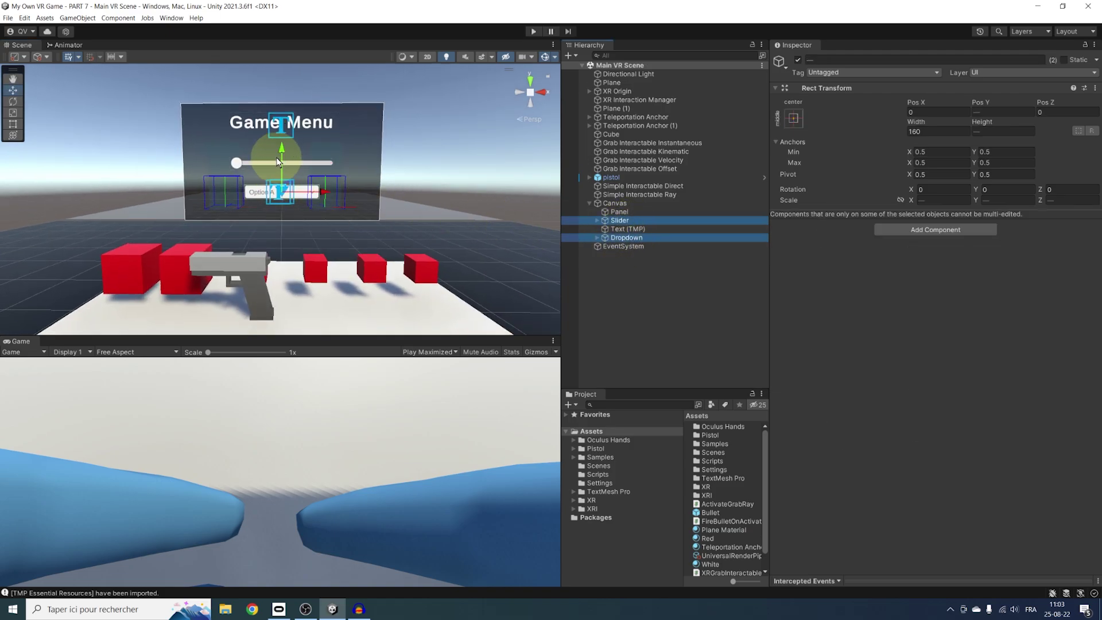
{"action": "left_click_drag", "start_coordinate": [279, 161], "coordinate": [284, 144]}
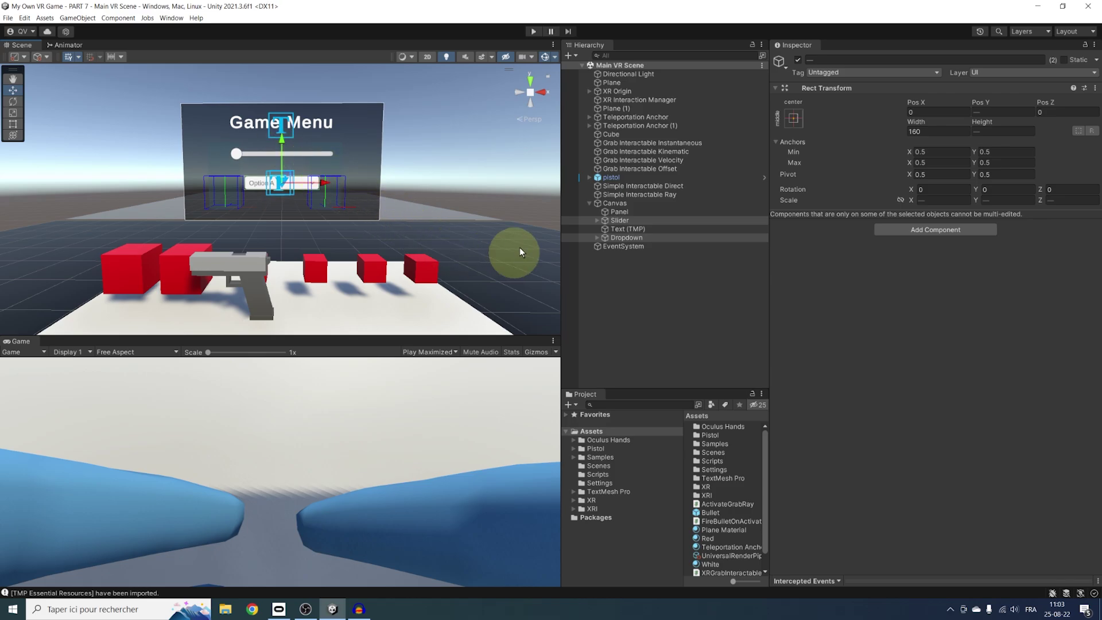
{"action": "left_click", "coordinate": [534, 30]}
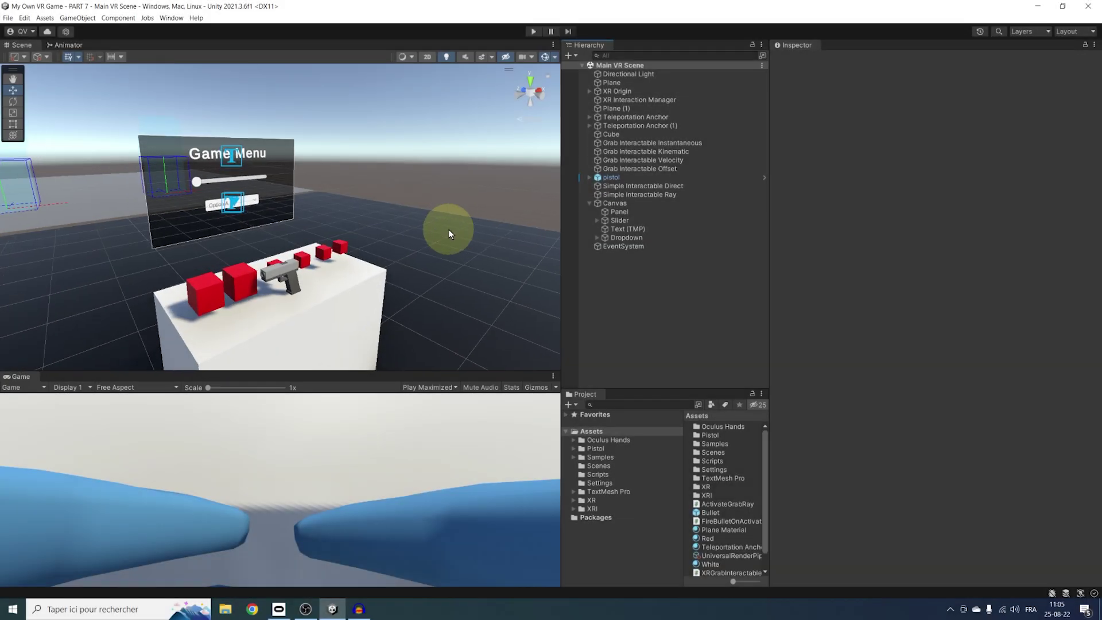
- Replace the Canvas's Graphic Raycaster component with a Tracked Device Graphic Raycaster
{"action": "left_click", "coordinate": [637, 203]}
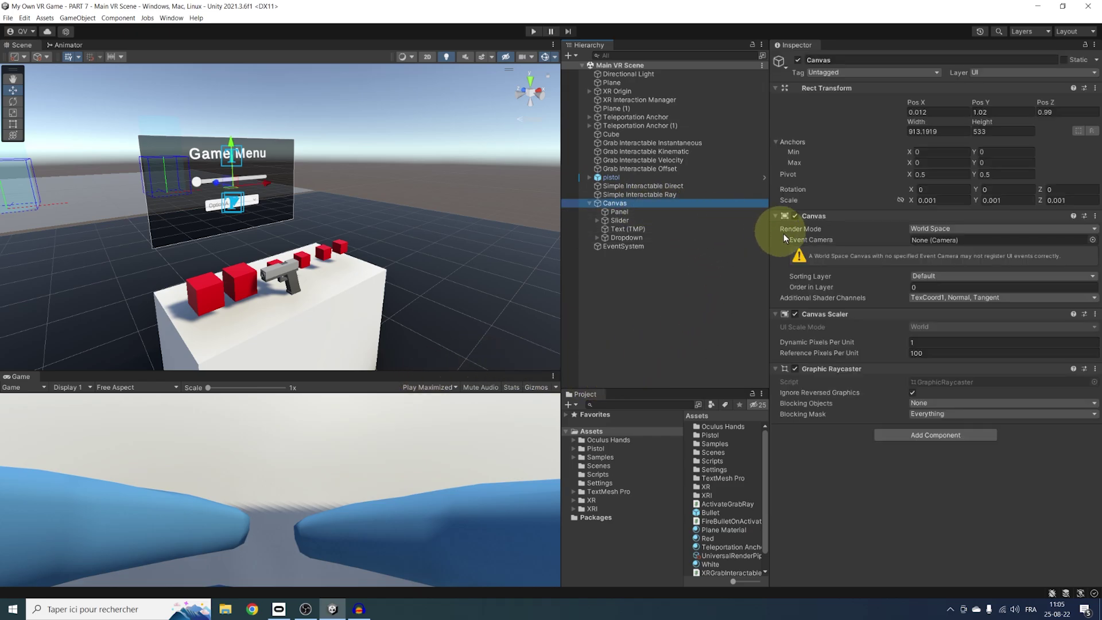
{"action": "right_click", "coordinate": [835, 368]}
{"action": "left_click", "coordinate": [884, 392]}
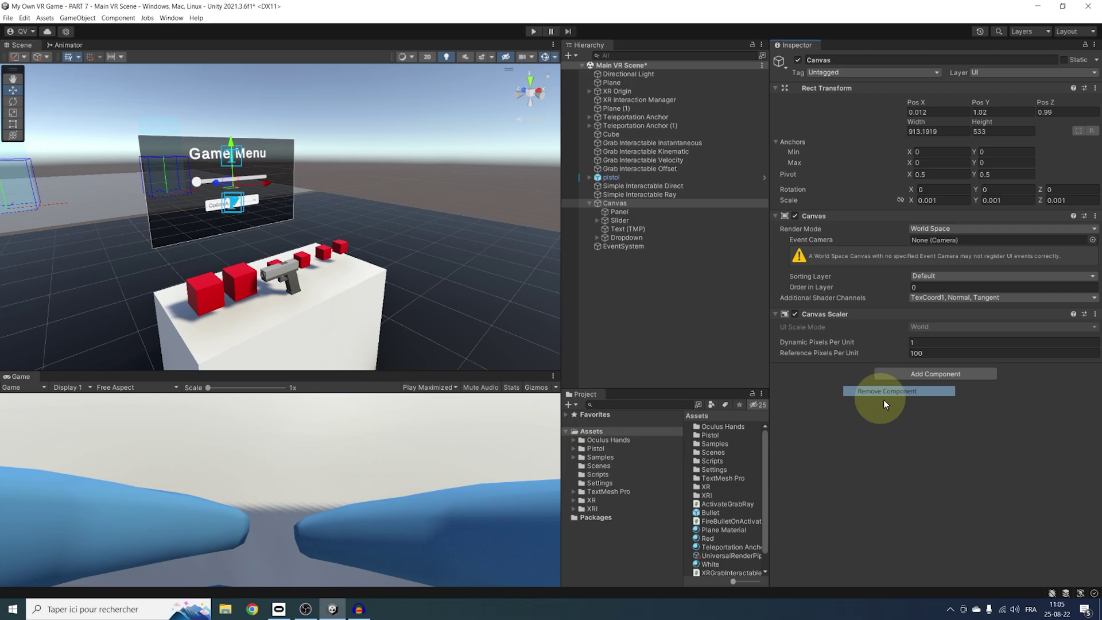
{"action": "left_click", "coordinate": [900, 372]}
{"action": "type", "text": "tr"}
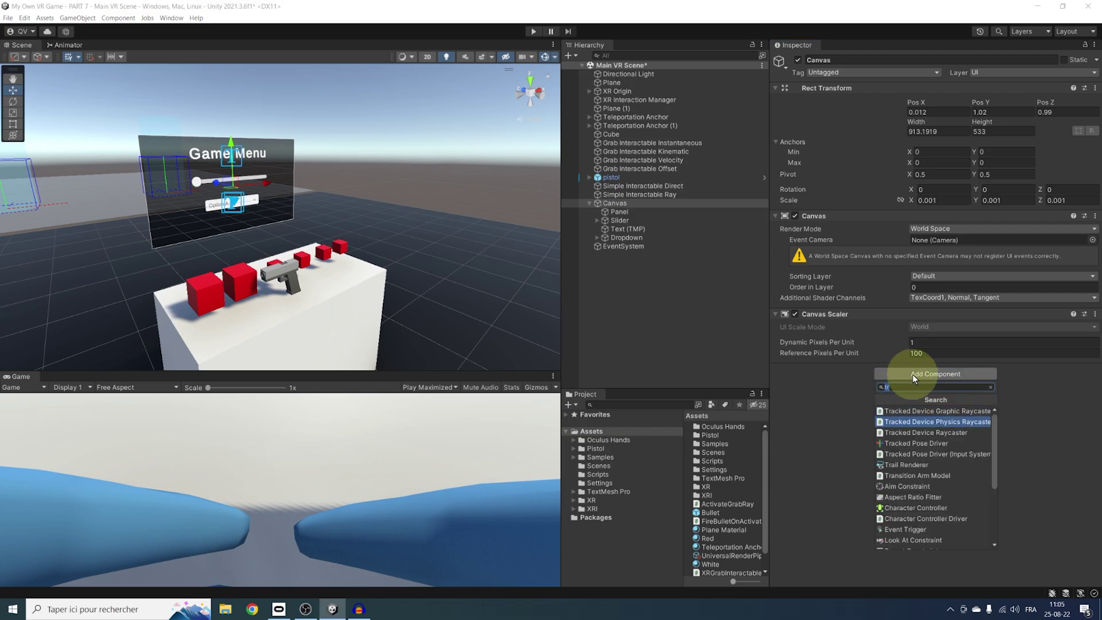
{"action": "key", "text": "Up"}
{"action": "key", "text": "Return"}
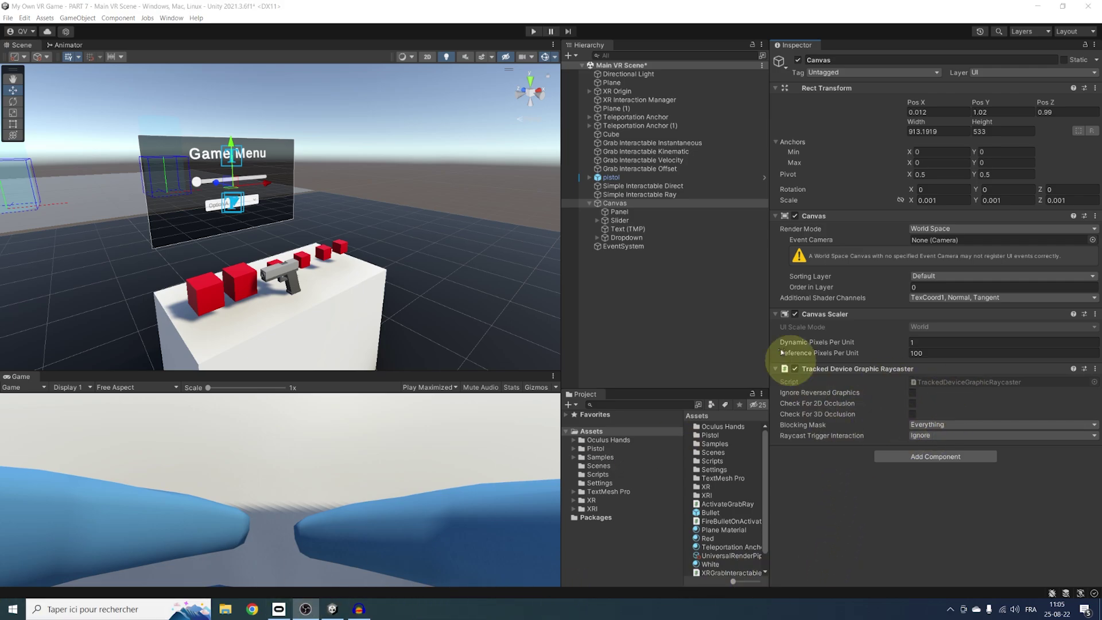
- Replace the EventSystem's Standalone Input Module with an XR UI Input Module, and run the scene to test it
{"action": "left_click", "coordinate": [623, 246]}
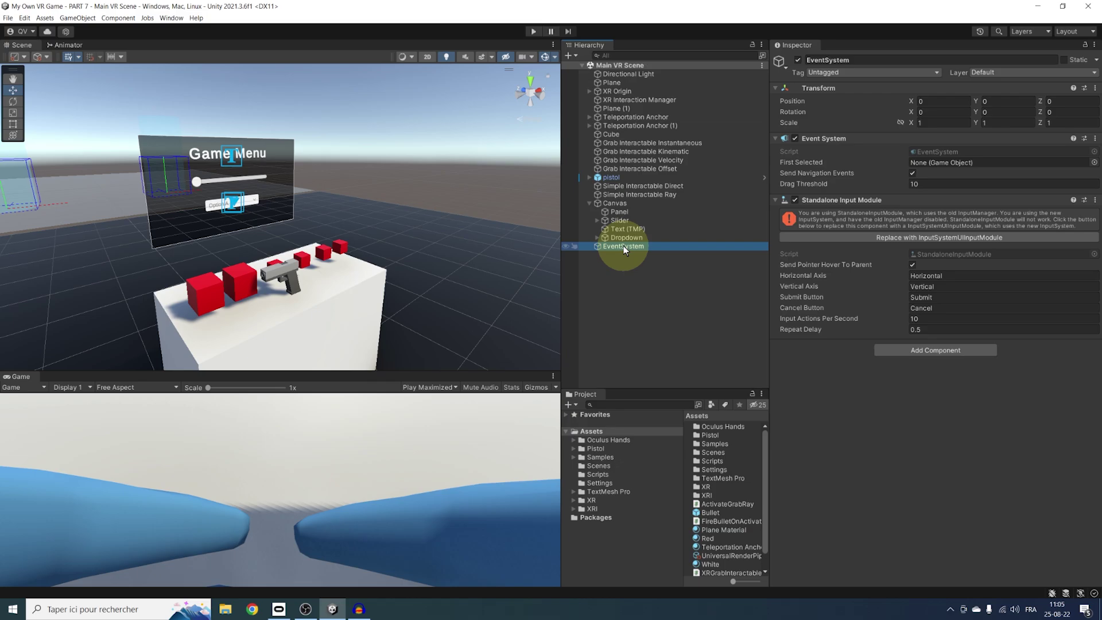
{"action": "right_click", "coordinate": [854, 201]}
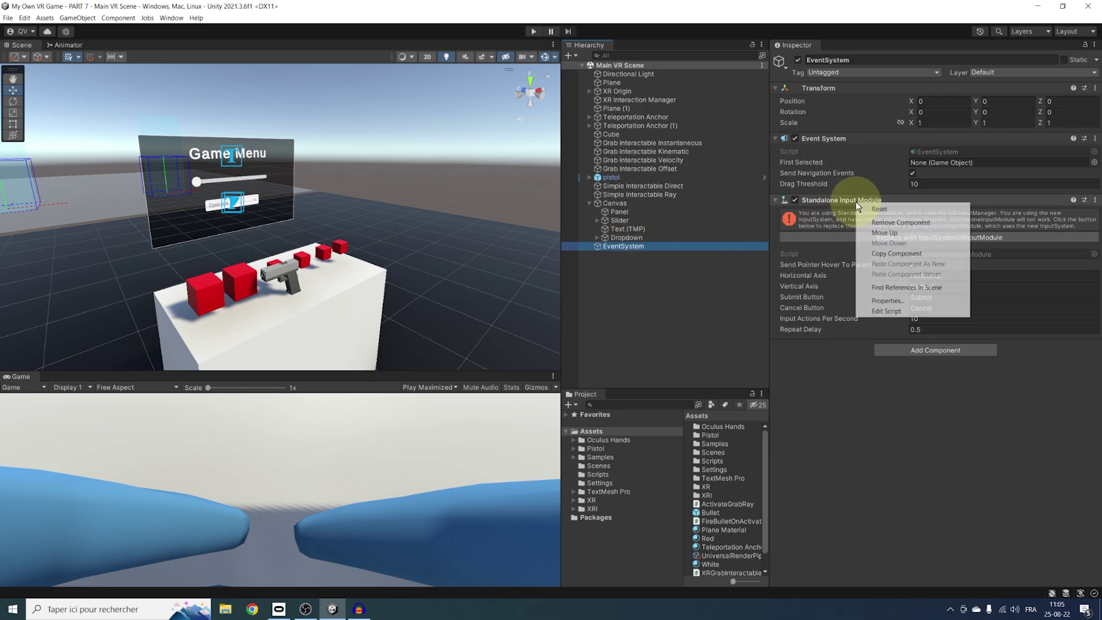
{"action": "left_click", "coordinate": [894, 222]}
{"action": "left_click", "coordinate": [933, 218]}
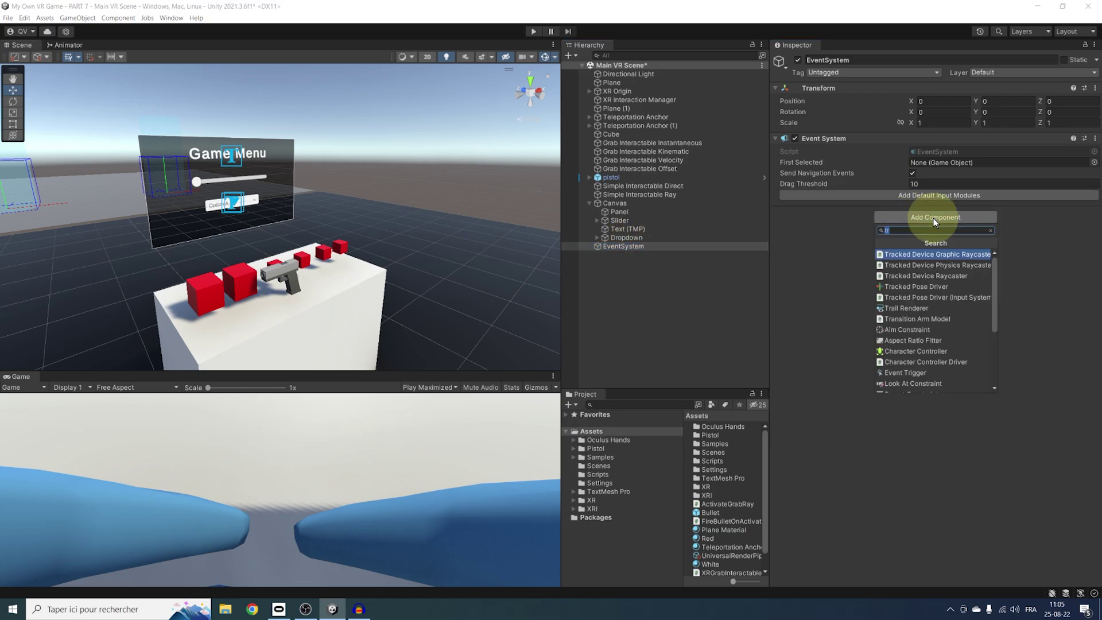
{"action": "type", "text": "UI"}
{"action": "key", "text": "Return"}
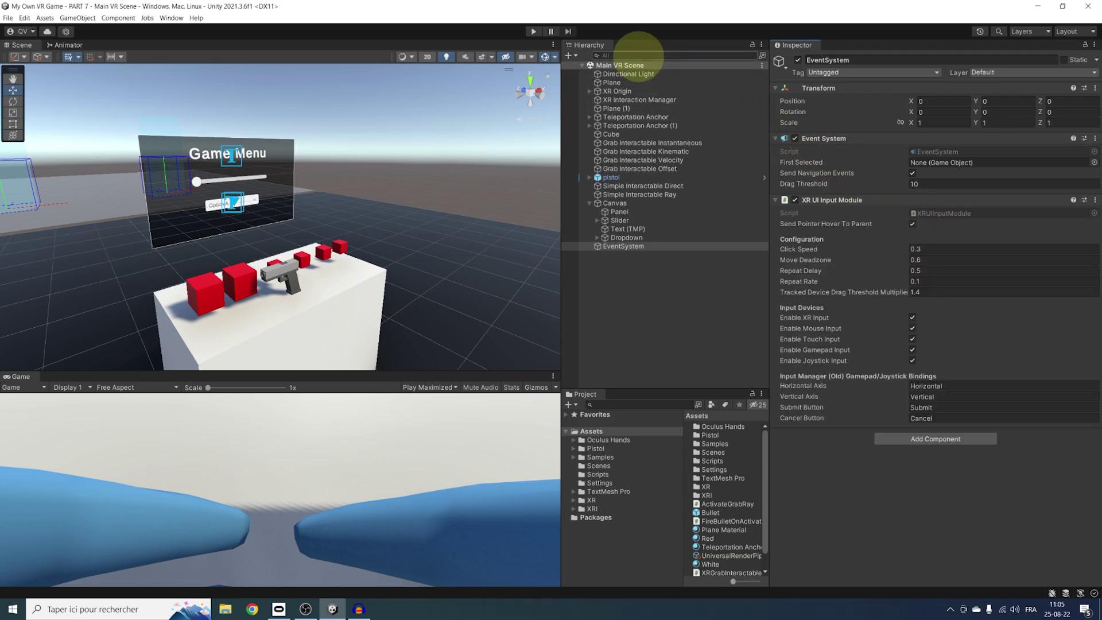
{"action": "left_click", "coordinate": [533, 32]}
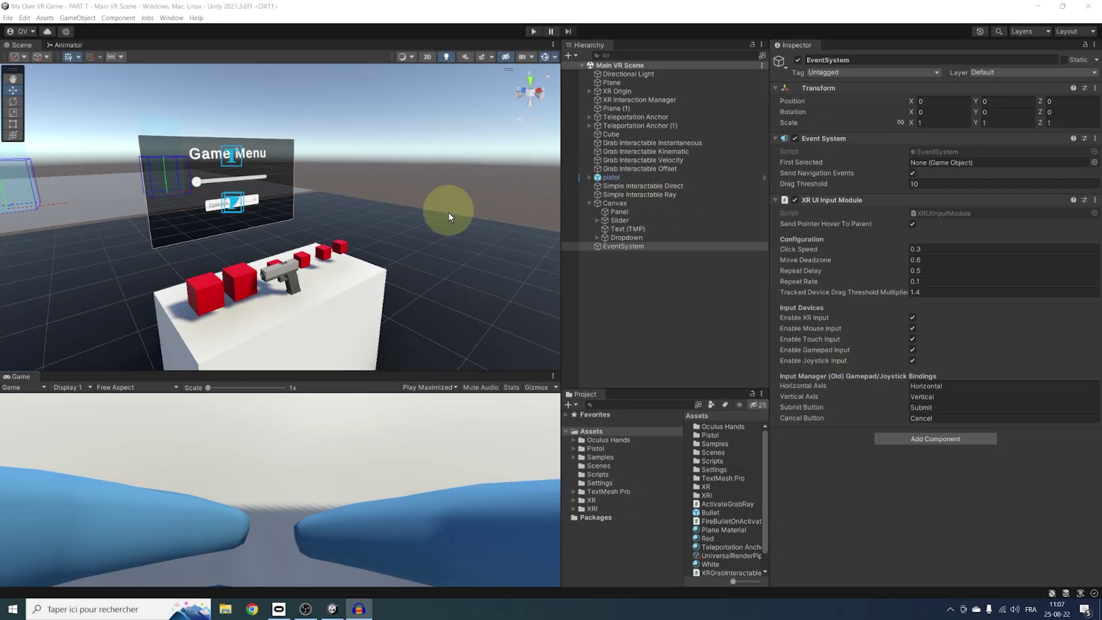
- Open the ActivateTeleportationRay script referenced on the XR Origin for editing
{"action": "right_click_drag", "start_coordinate": [440, 257], "coordinate": [521, 269]}
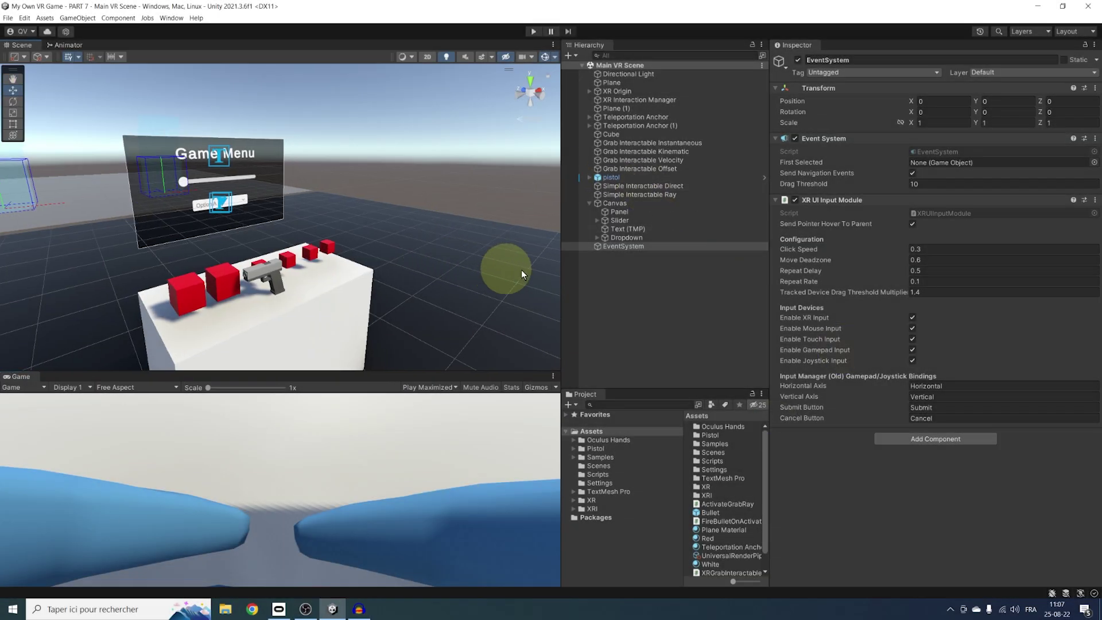
{"action": "left_click", "coordinate": [616, 92]}
{"action": "left_click", "coordinate": [776, 248]}
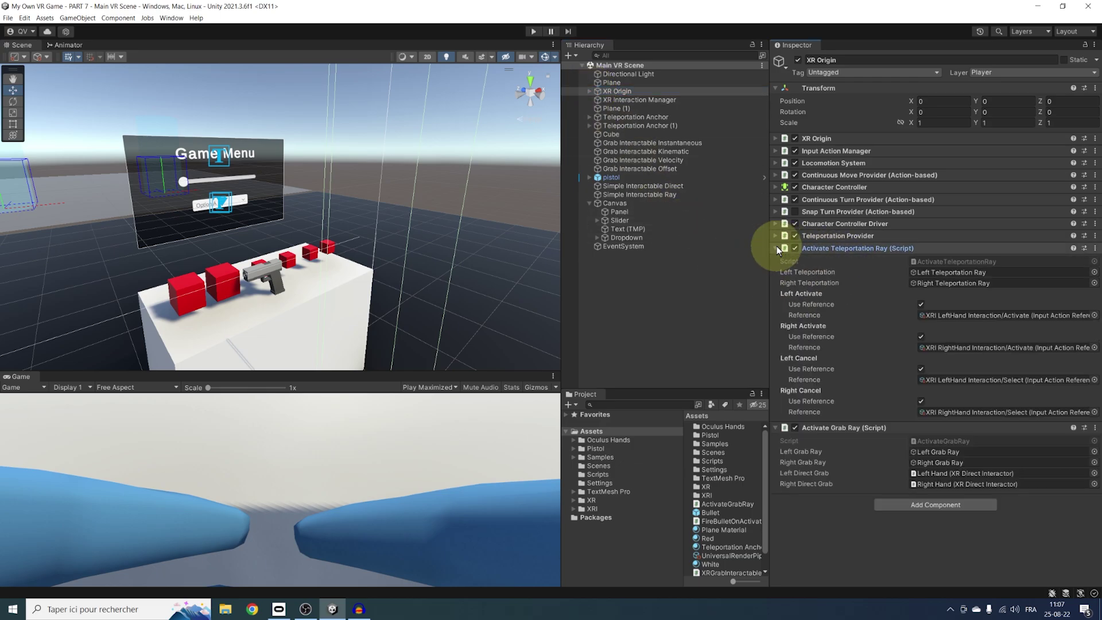
{"action": "double_click", "coordinate": [928, 261]}
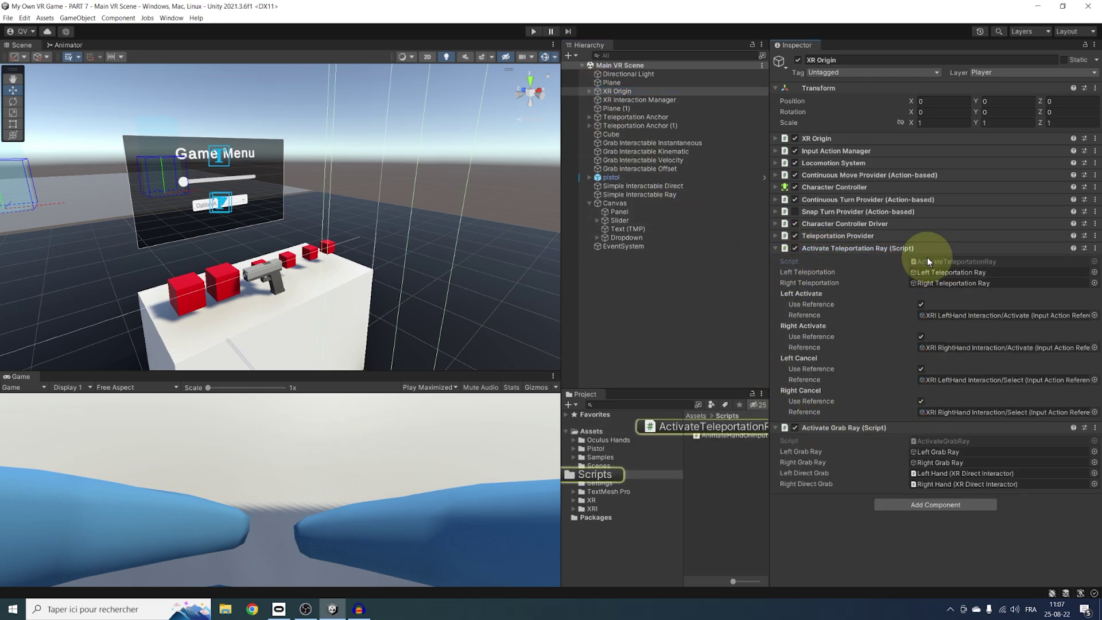
- Declare two public XRRayInteractor fields, leftRay and rightRay, below the cancel input properties in the ActivateTeleportationRay class
{"action": "type", "text": "public XR"}
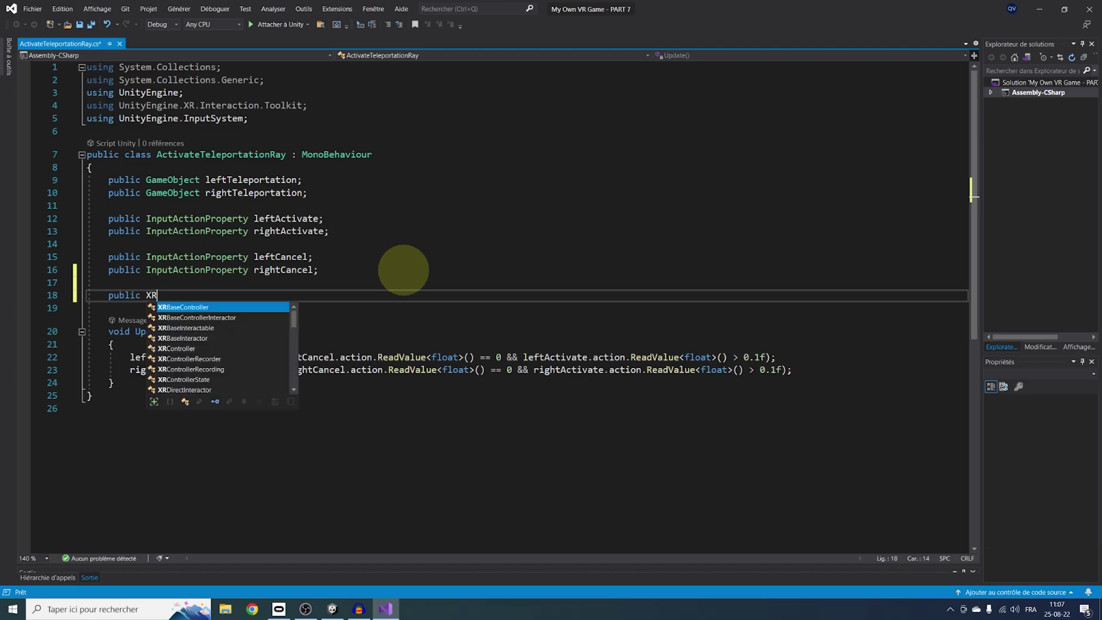
{"action": "type", "text": "RayInteractor leftRay"}
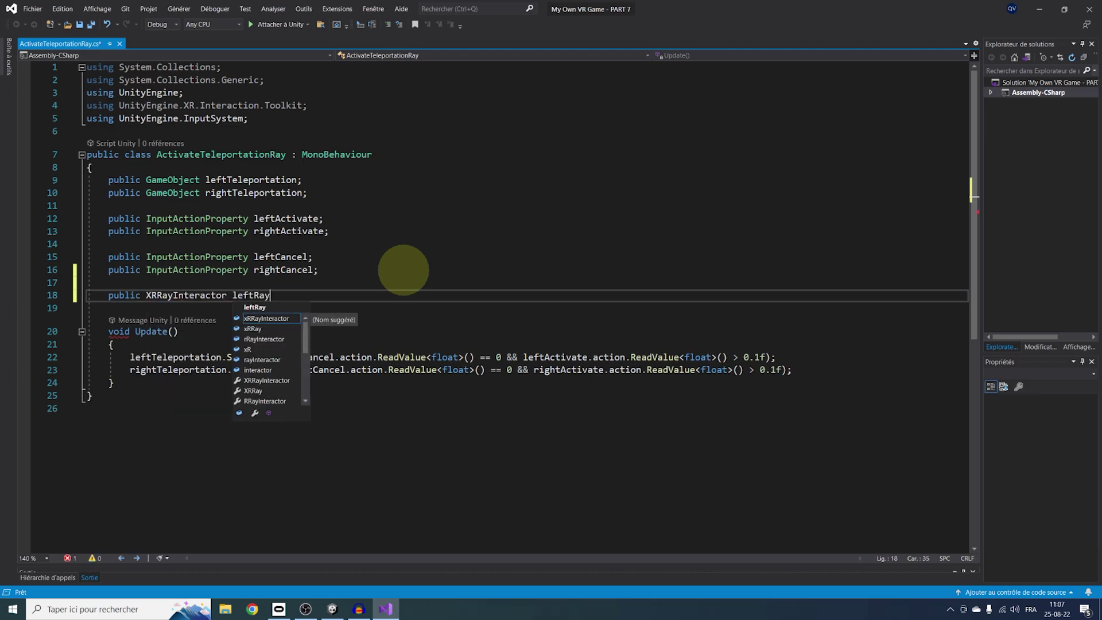
{"action": "type", "text": ";"}
{"action": "key", "text": "Return"}
{"action": "type", "text": "public XRRay"}
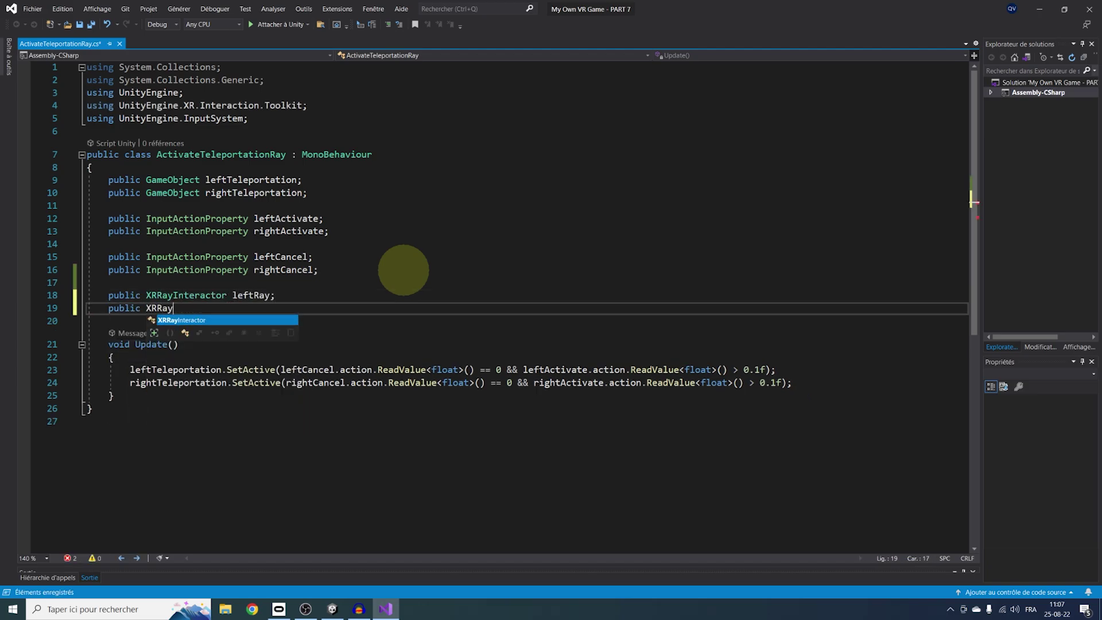
{"action": "type", "text": "Interactor rightRay;"}
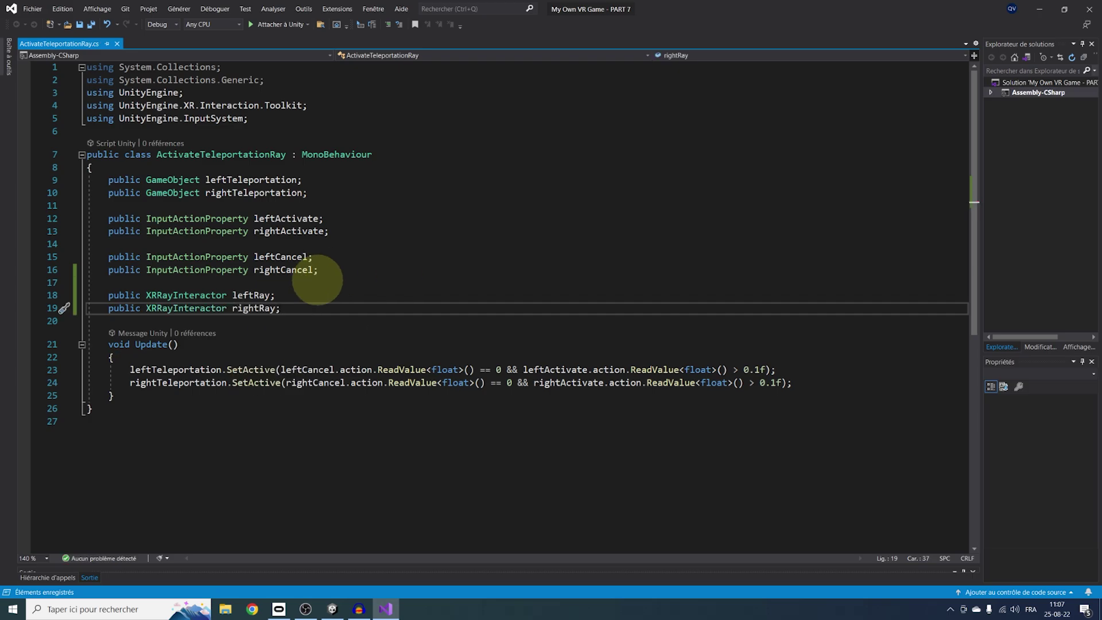
- At the start of Update, declare bool isLeftRayHovering and assign it a call to leftRay.TryGetHitInfo
{"action": "scroll", "coordinate": [317, 280], "scroll_direction": "down", "scroll_amount": 2}
{"action": "left_click_drag", "start_coordinate": [232, 292], "coordinate": [115, 280]}
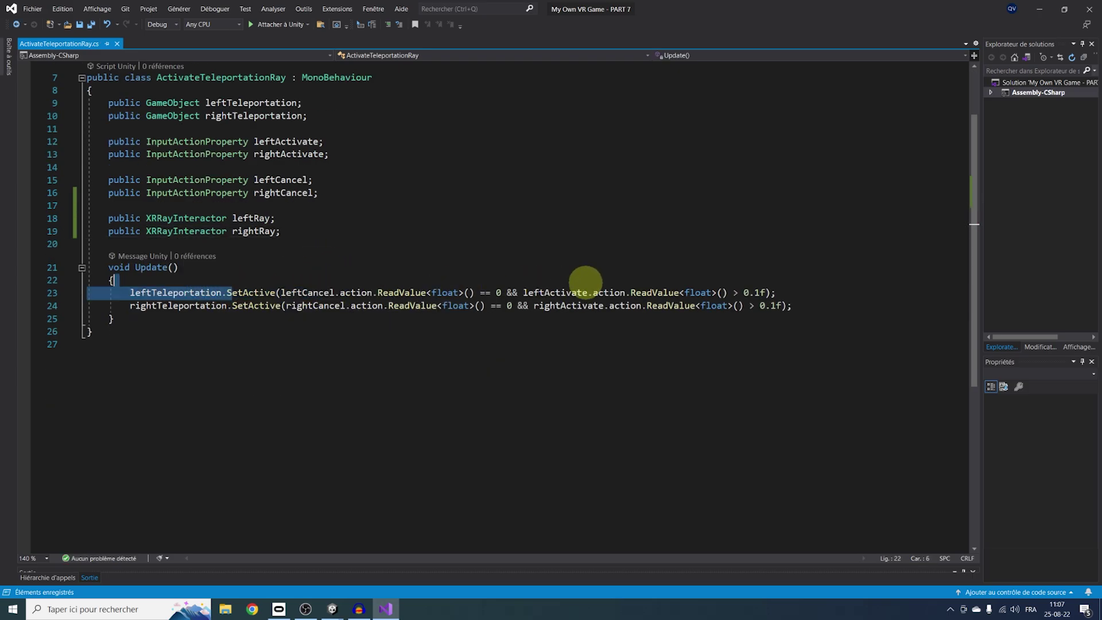
{"action": "left_click", "coordinate": [800, 292], "text": "shift"}
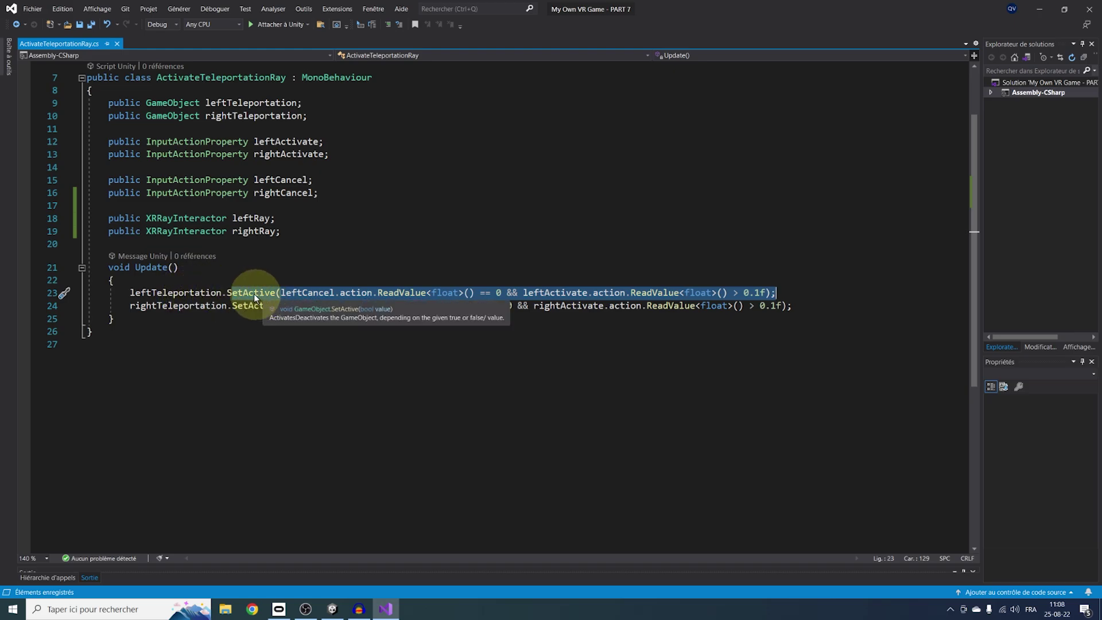
{"action": "left_click", "coordinate": [228, 280]}
{"action": "key", "text": "Return"}
{"action": "key", "text": "Return"}
{"action": "key", "text": "Up"}
{"action": "type", "text": "bool"}
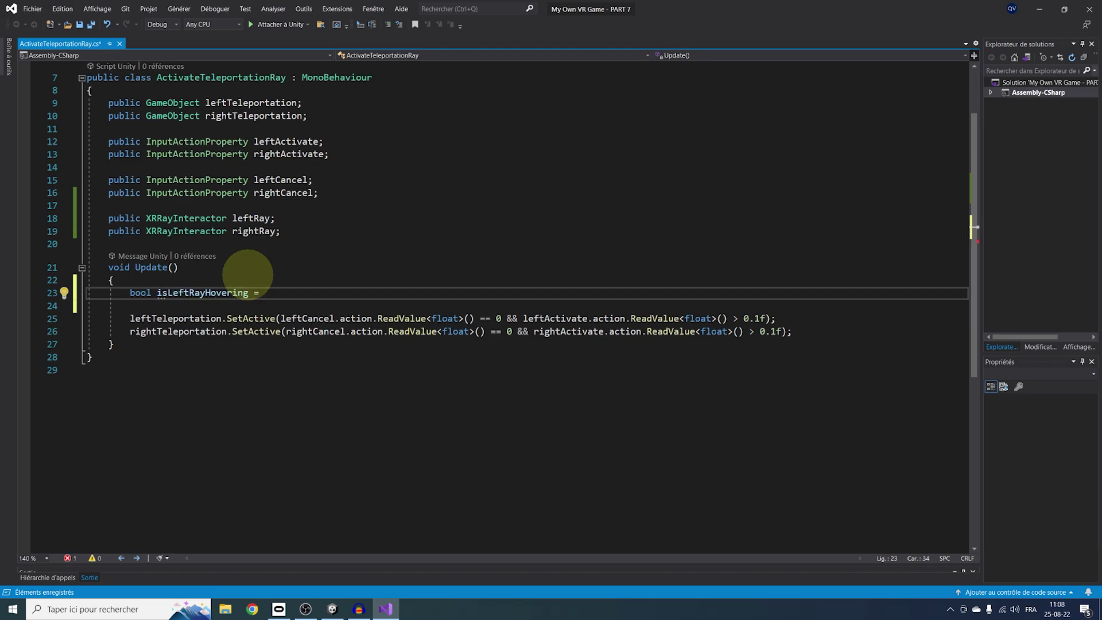
{"action": "type", "text": "leftray.TryGetHitInfo("}
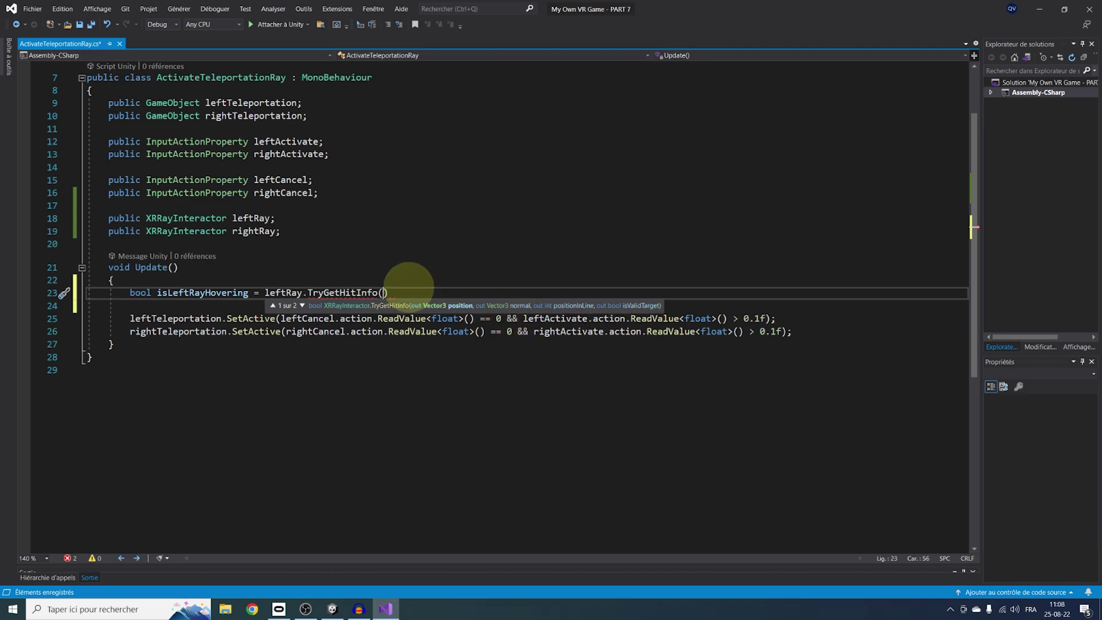
- Complete the leftRay.TryGetHitInfo call with out Vector3 leftPos, out Vector3 leftNormal, out int leftNumber, out bool leftValid and a closing semicolon
{"action": "mouse_move", "coordinate": [382, 293]}
{"action": "scroll", "coordinate": [381, 292], "scroll_direction": "up", "scroll_amount": 4, "text": "ctrl"}
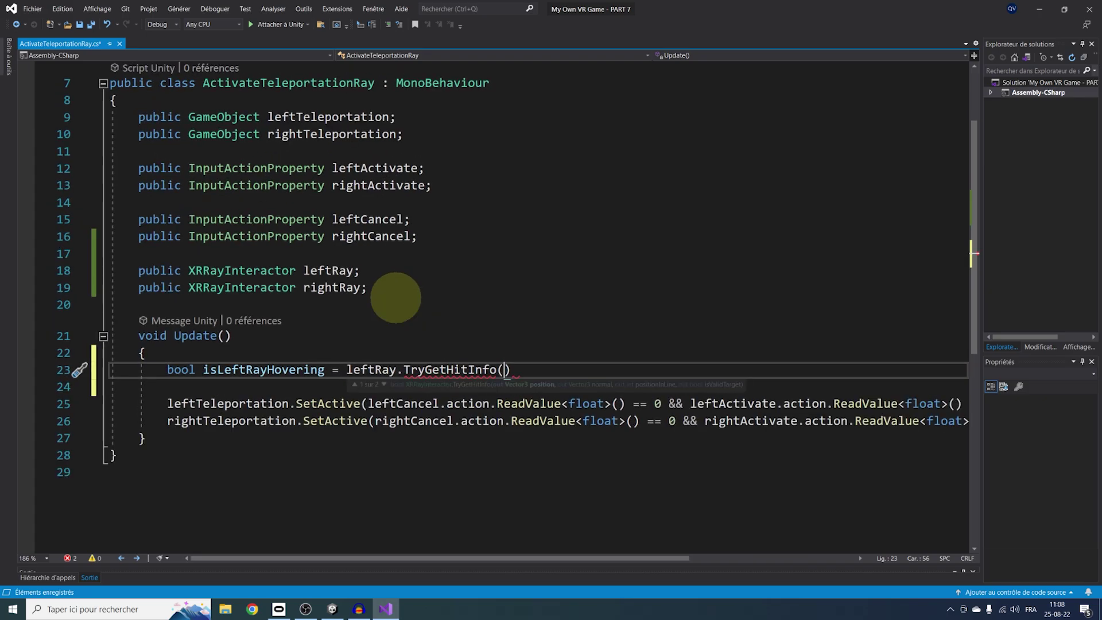
{"action": "type", "text": "out Vector3 leftPos"}
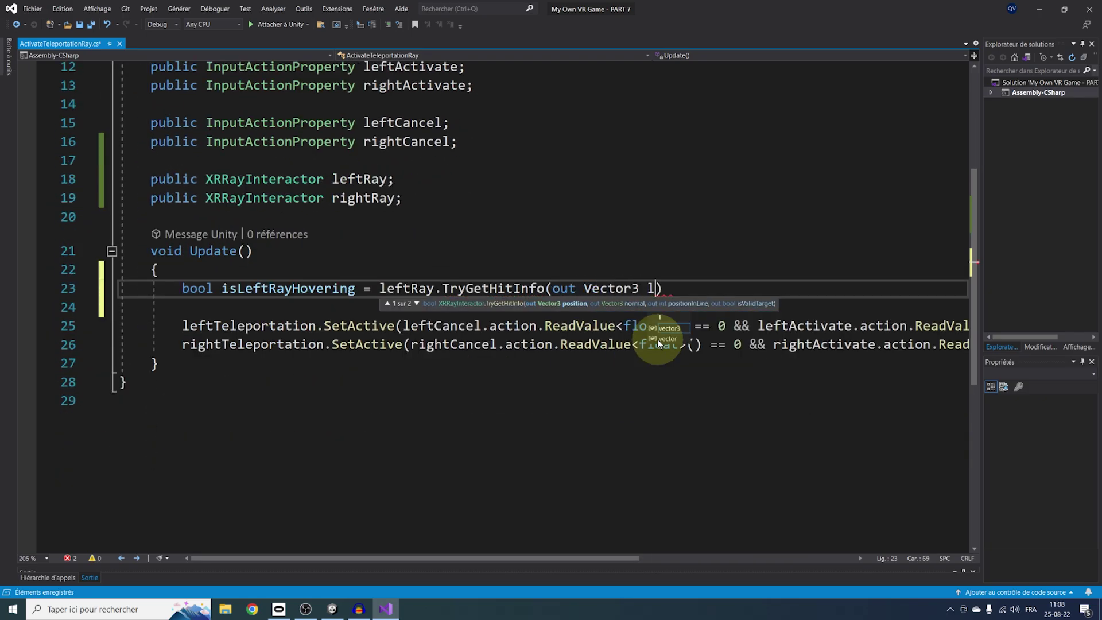
{"action": "scroll", "coordinate": [648, 337], "scroll_direction": "down", "scroll_amount": 2, "text": "ctrl"}
{"action": "type", "text": ", out Vector3 le"}
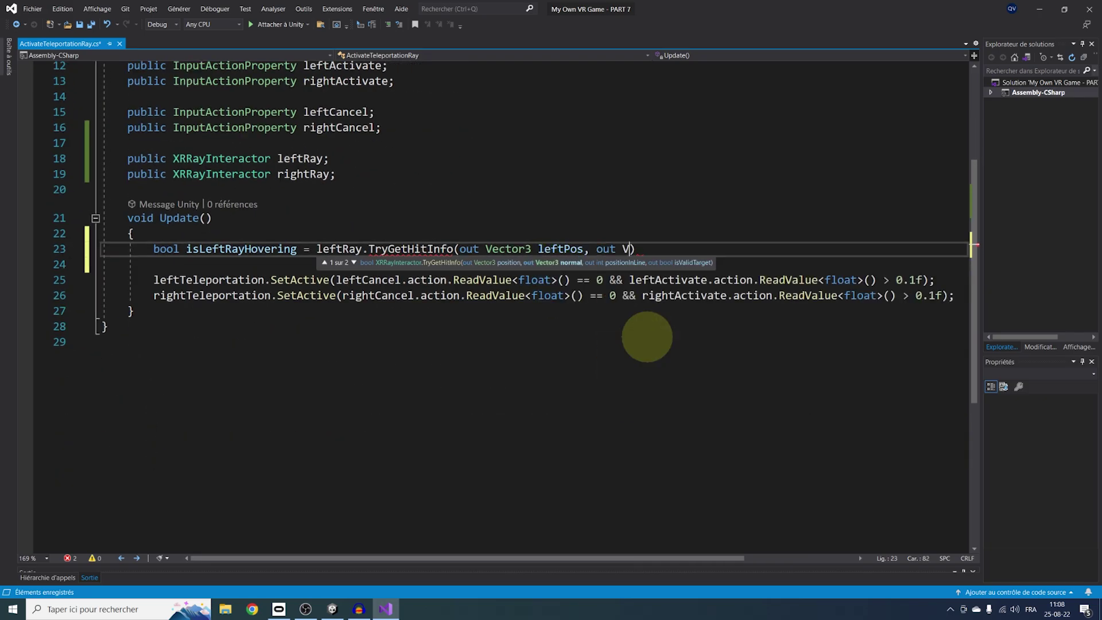
{"action": "type", "text": "ftNormal,"}
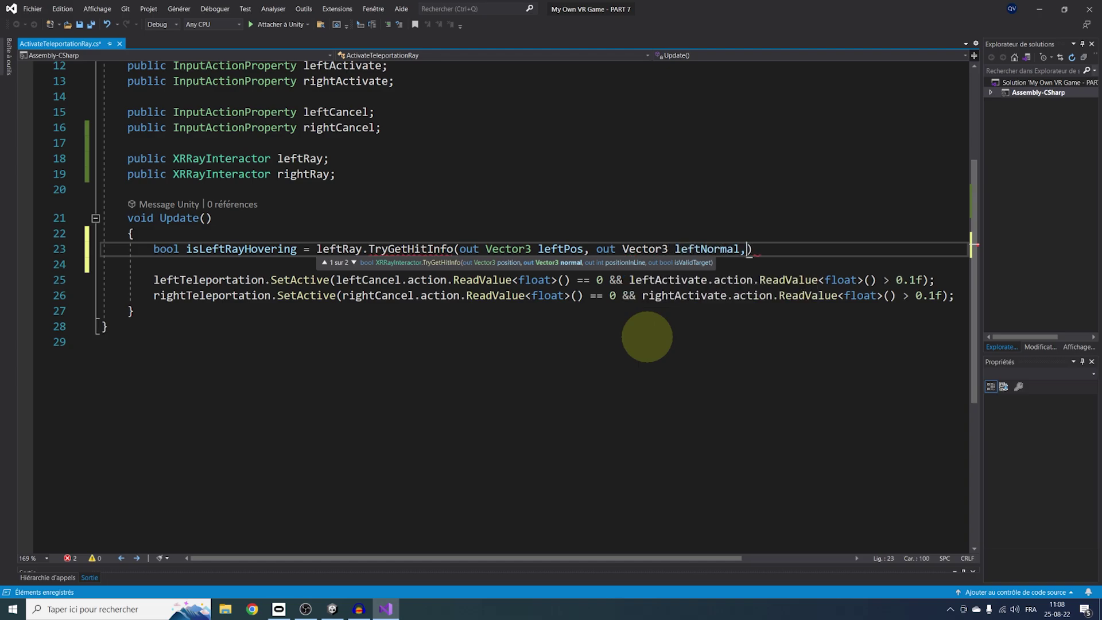
{"action": "type", "text": " out int leftN"}
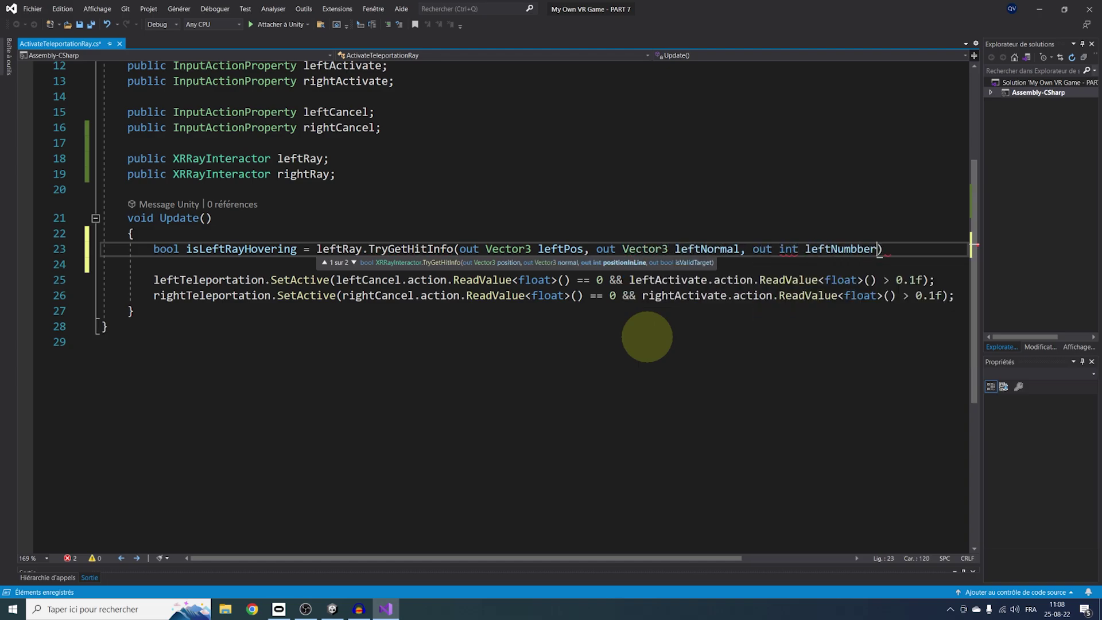
{"action": "type", "text": "umber"}
{"action": "scroll", "coordinate": [648, 337], "scroll_direction": "down", "scroll_amount": 2, "text": "ctrl"}
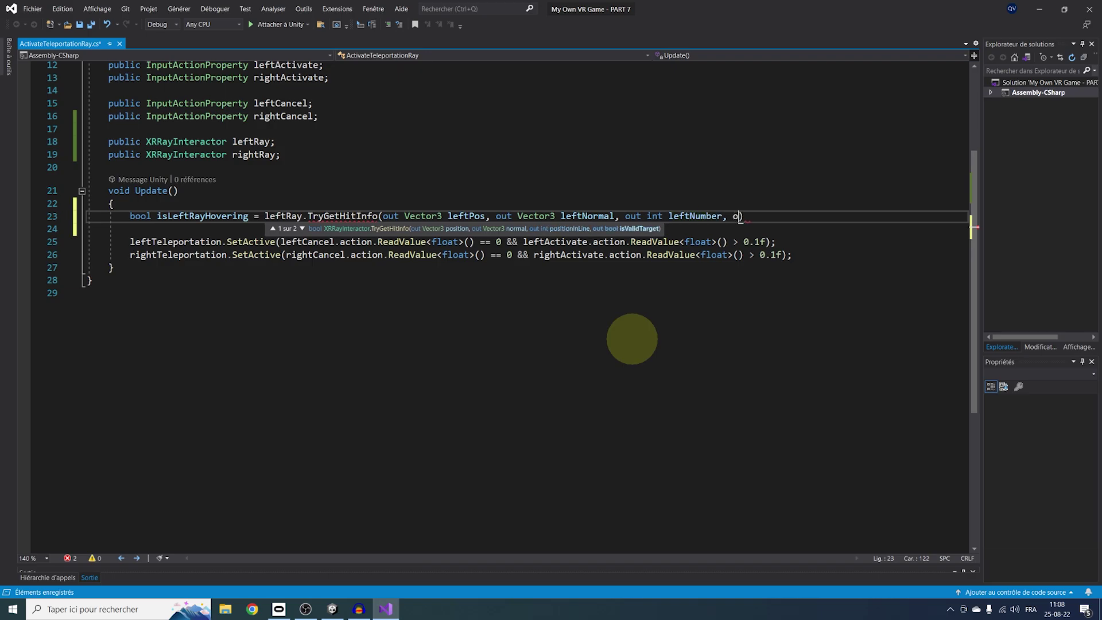
{"action": "type", "text": ", out bool leftValid"}
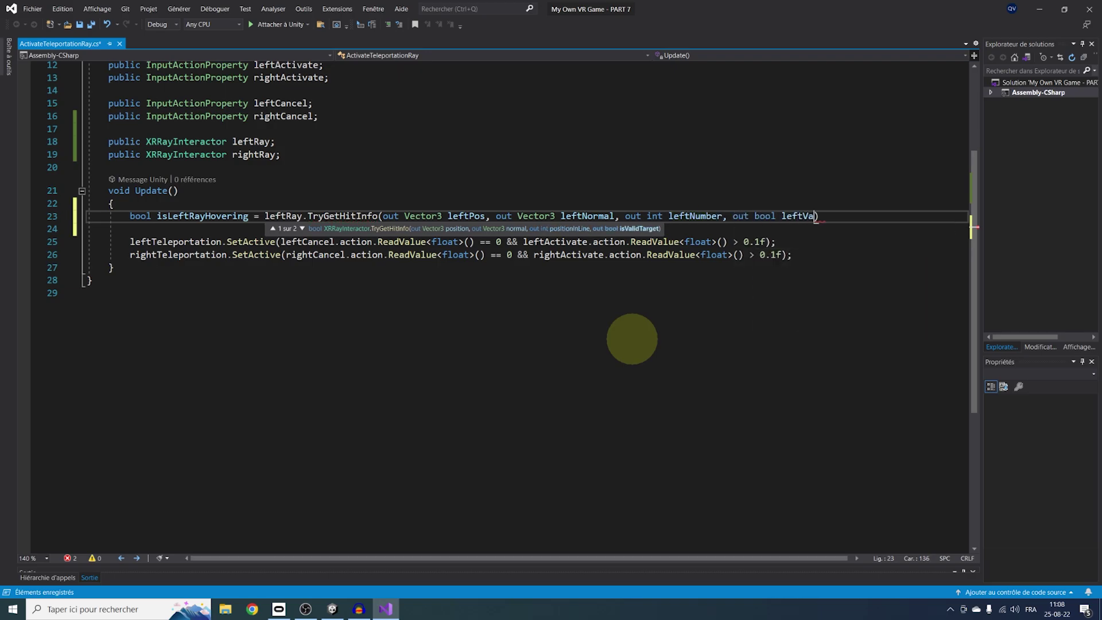
{"action": "key", "text": "Escape"}
{"action": "key", "text": "Down"}
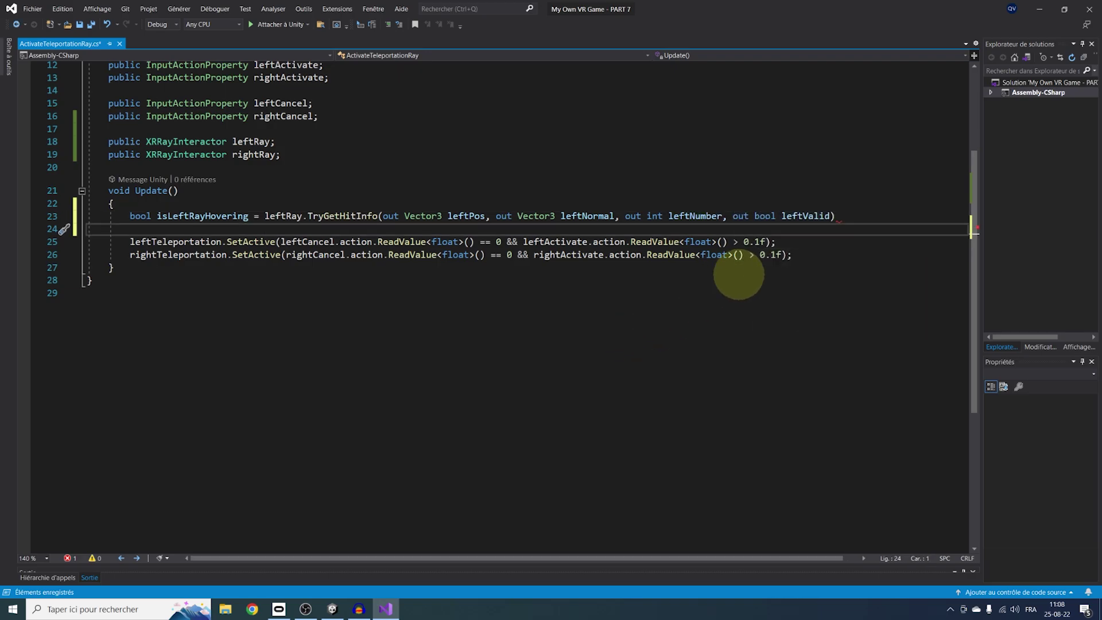
{"action": "left_click", "coordinate": [844, 216]}
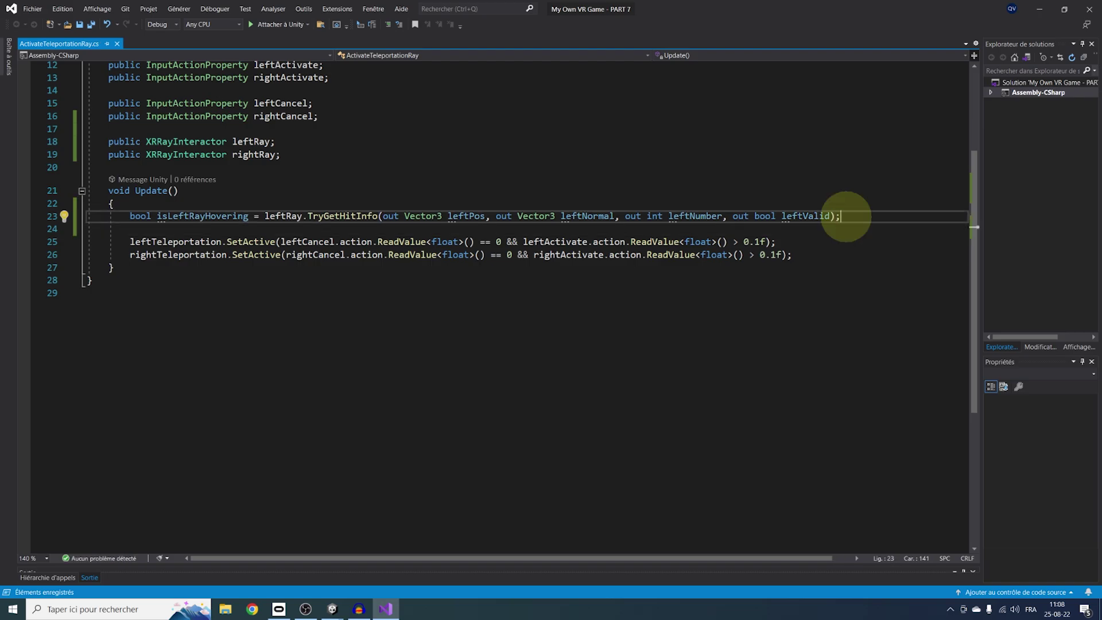
- Add the condition !isLeftRayHovering && in front of the leftCancel check in the leftTeleportation.SetActive call
{"action": "key", "text": "Return"}
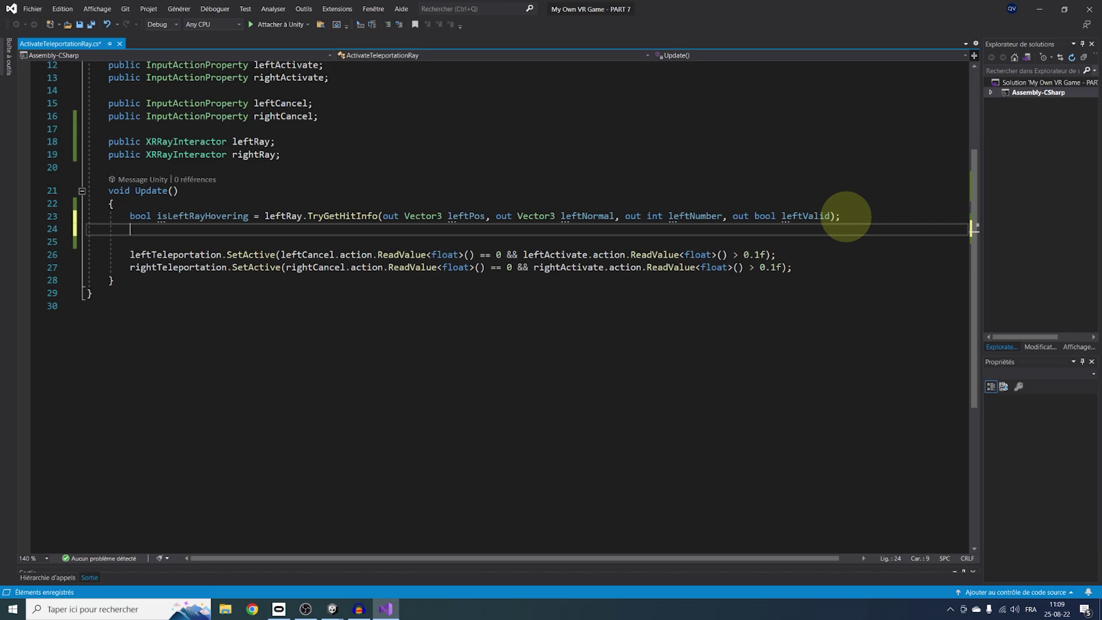
{"action": "left_click", "coordinate": [279, 254]}
{"action": "key", "text": "Left"}
{"action": "key", "text": "Left"}
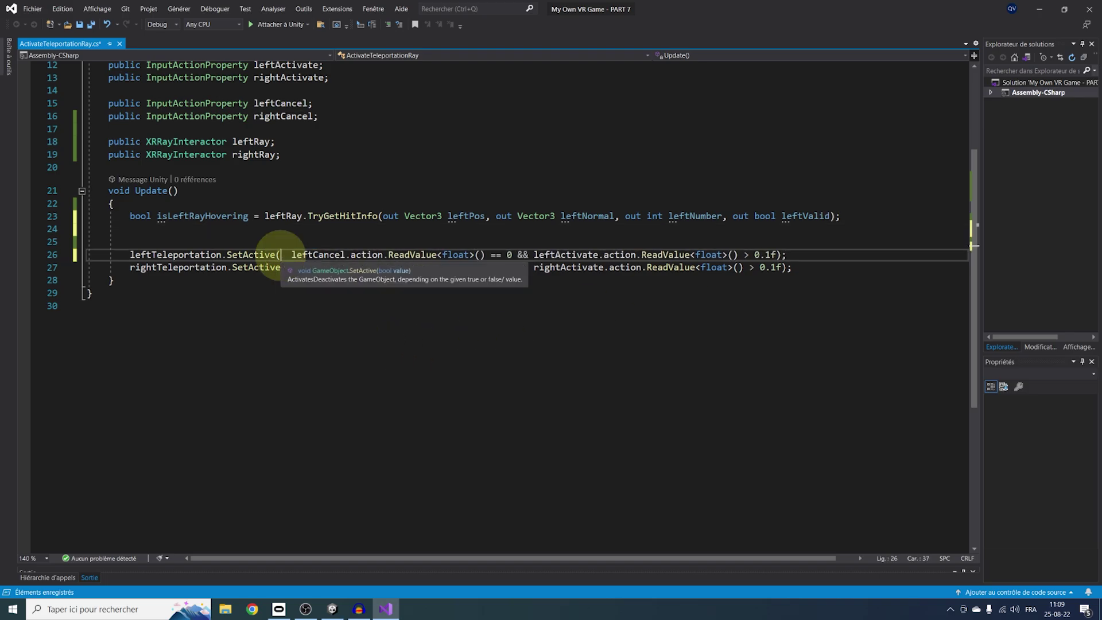
{"action": "type", "text": "!is"}
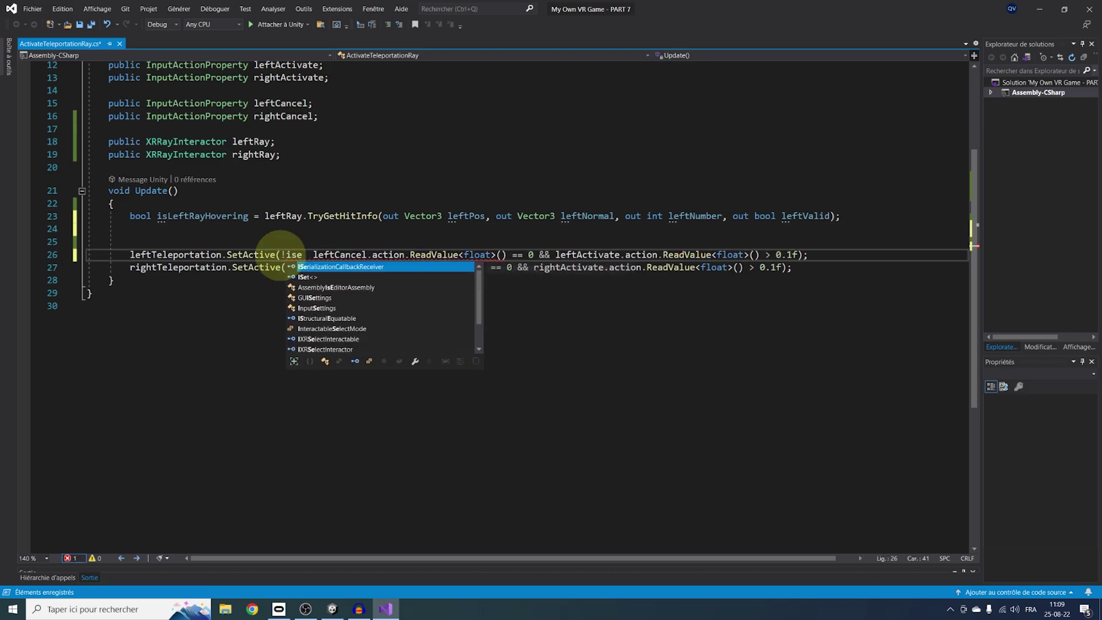
{"action": "type", "text": "LeftRayHovering &&"}
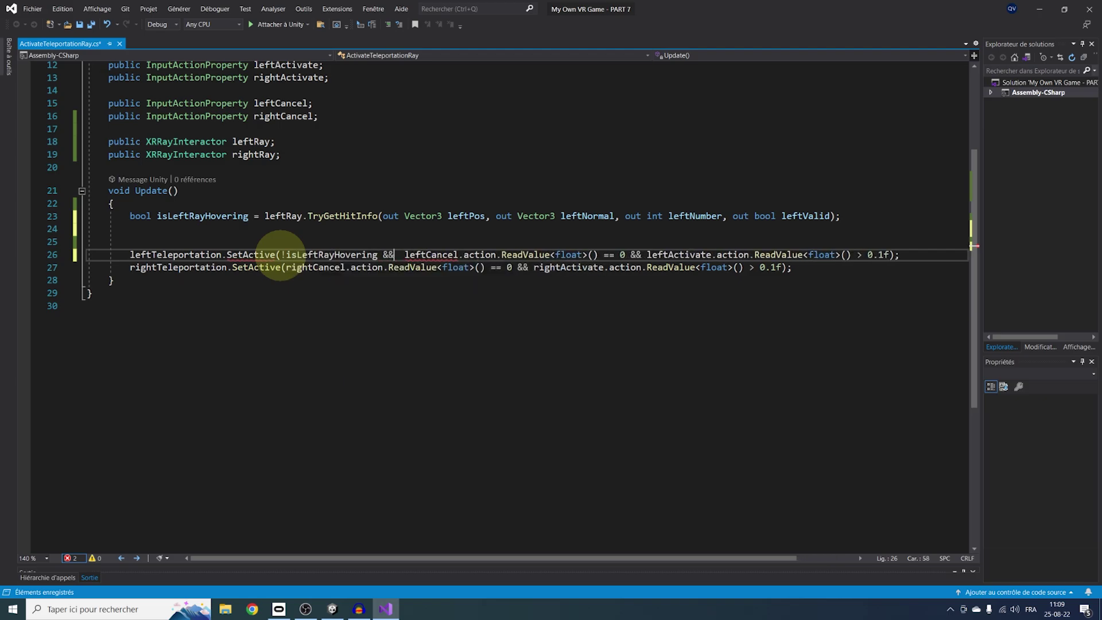
{"action": "key", "text": "Delete"}
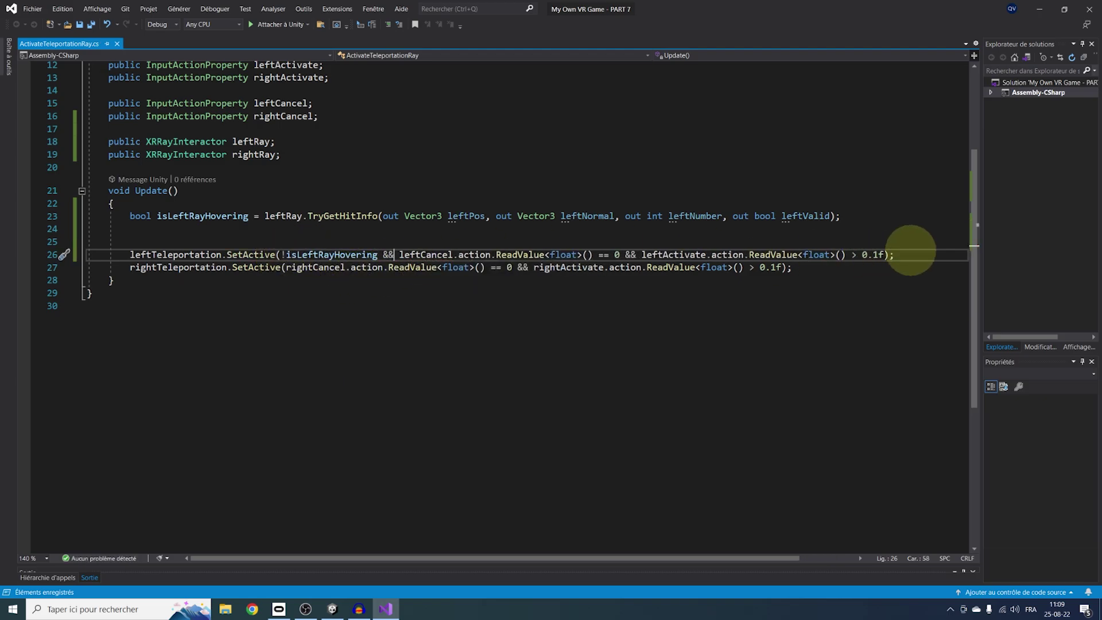
- Insert blank lines between the two SetActive statements and remove the extra blank line below the isLeftRayHovering declaration
{"action": "key", "text": "Return"}
{"action": "key", "text": "Return"}
{"action": "key", "text": "Return"}
{"action": "left_click_drag", "start_coordinate": [285, 254], "coordinate": [881, 254]}
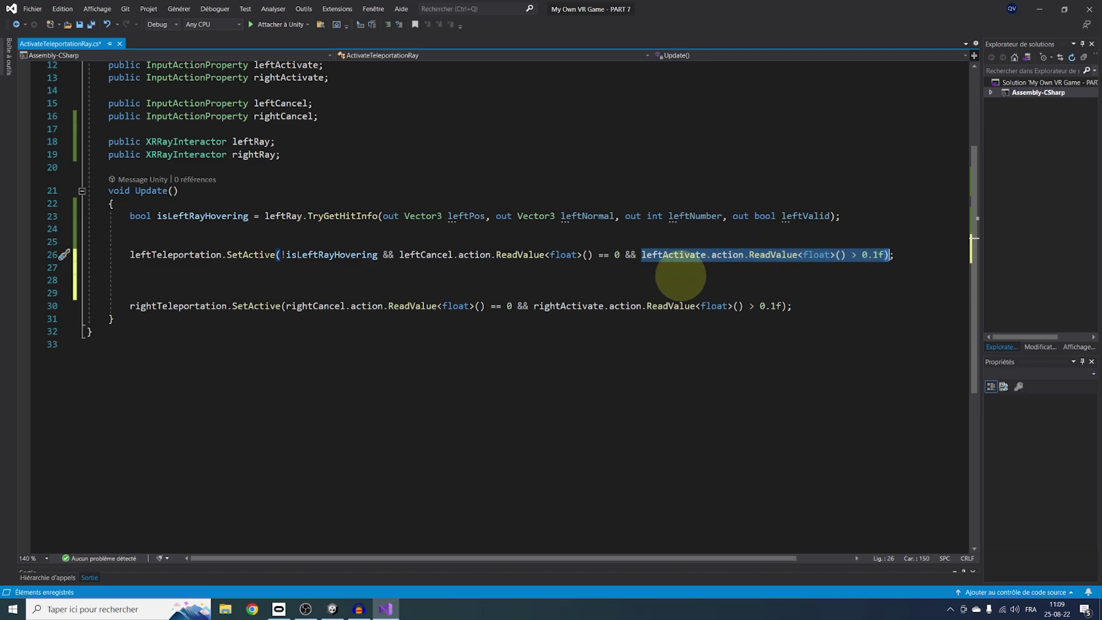
{"action": "left_click", "coordinate": [840, 216]}
{"action": "key", "text": "Delete"}
- Declare bool isRightRayHovering = rightRay.TryGetHitInfo with out parameters rightPos, rightNormal, rightNumber and rightValid above the rightTeleportation statement
{"action": "left_click", "coordinate": [415, 272]}
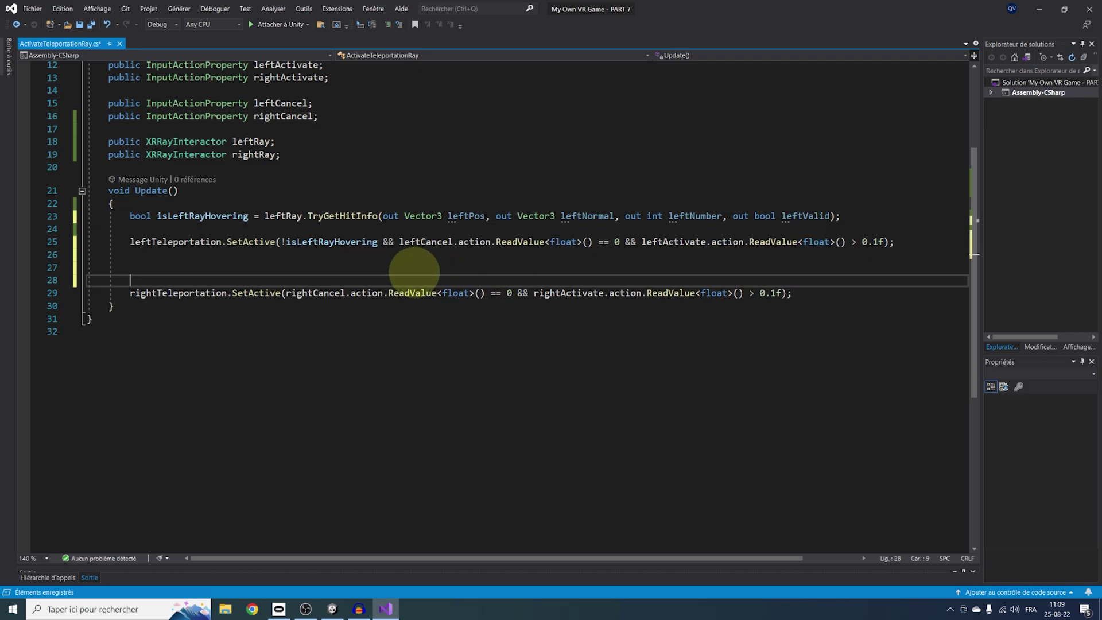
{"action": "left_click", "coordinate": [338, 264]}
{"action": "type", "text": "bool isRightRayHovering"}
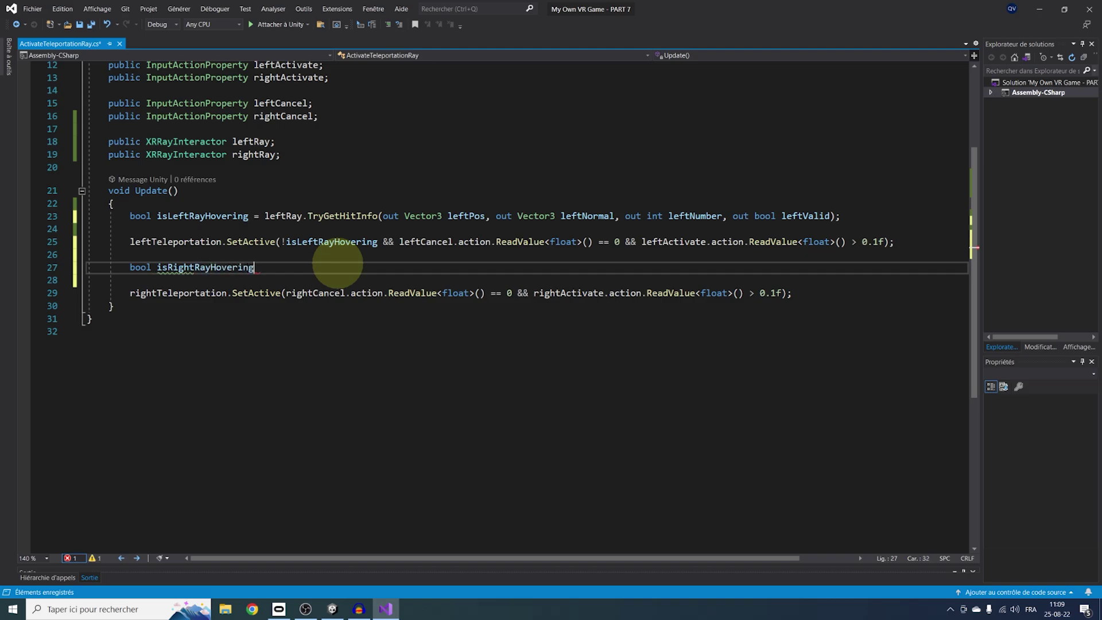
{"action": "type", "text": " = rightRay.TryGetHitInfo(out Vector3 r"}
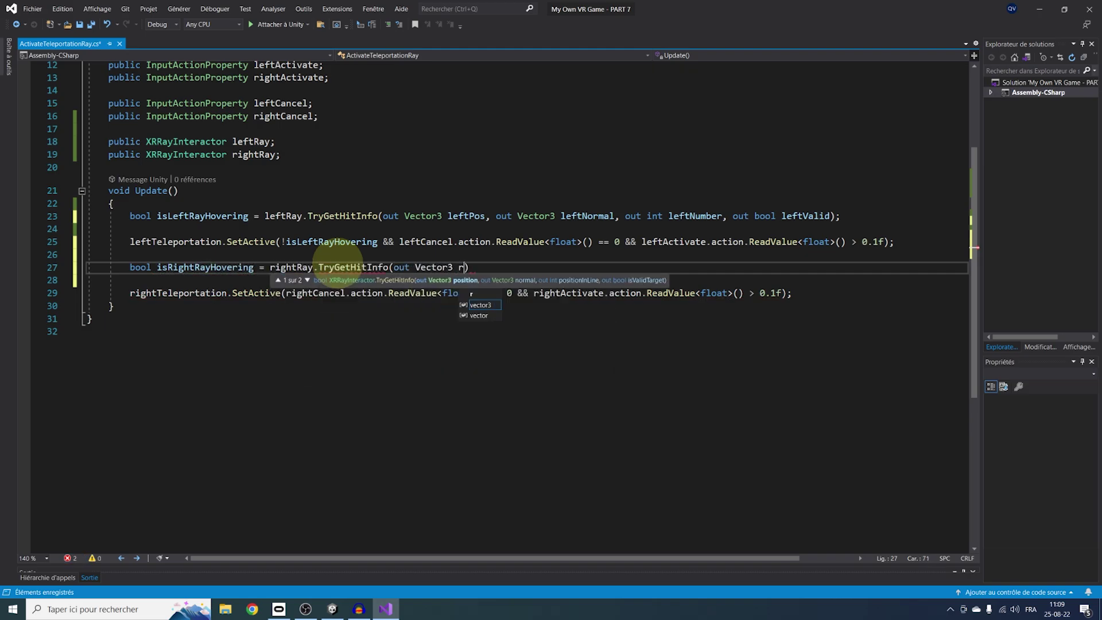
{"action": "type", "text": "ightPos, out Vector3 rightNormal, out int right"}
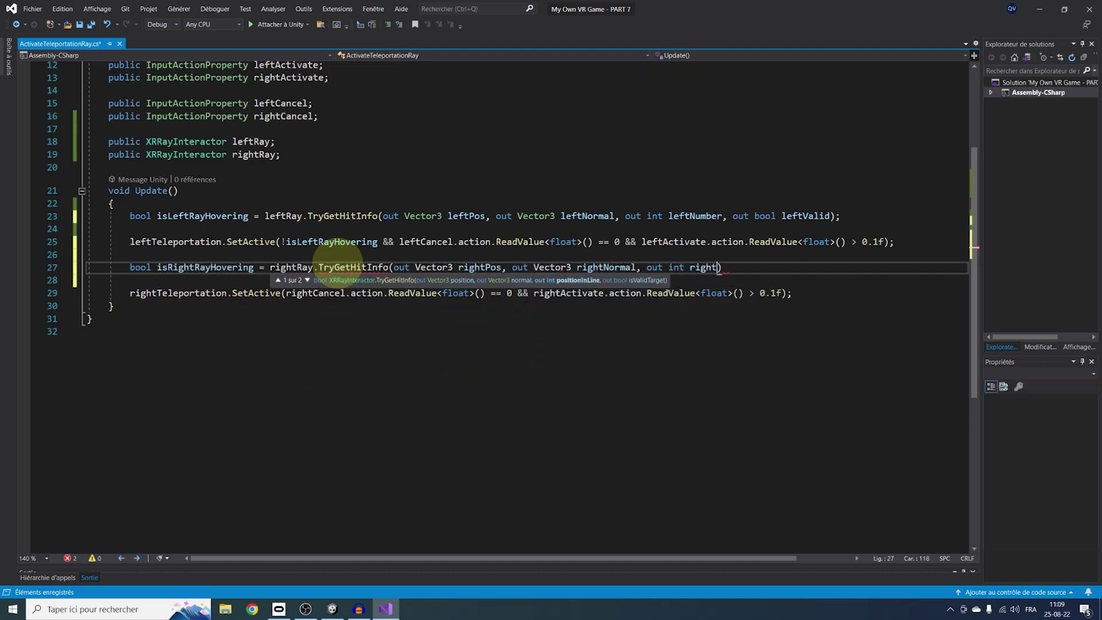
{"action": "type", "text": "Number, out bool rightValid);"}
- Add the condition !isRightRayHovering && in front of the rightCancel check in the rightTeleportation.SetActive call
{"action": "left_click", "coordinate": [286, 292]}
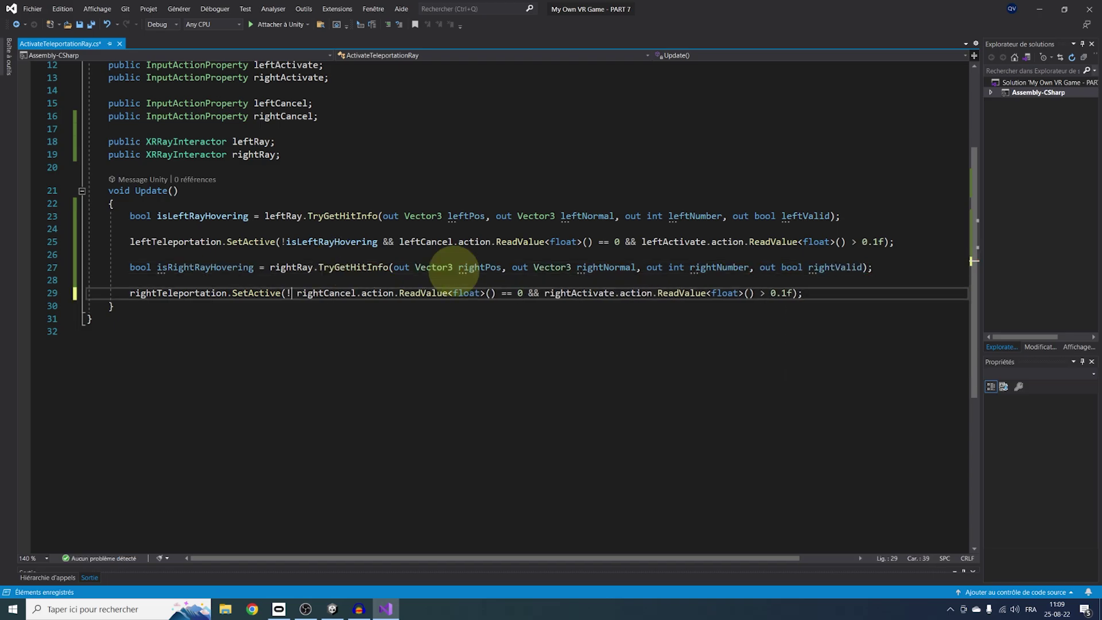
{"action": "type", "text": "!isrigh"}
{"action": "key", "text": "Tab"}
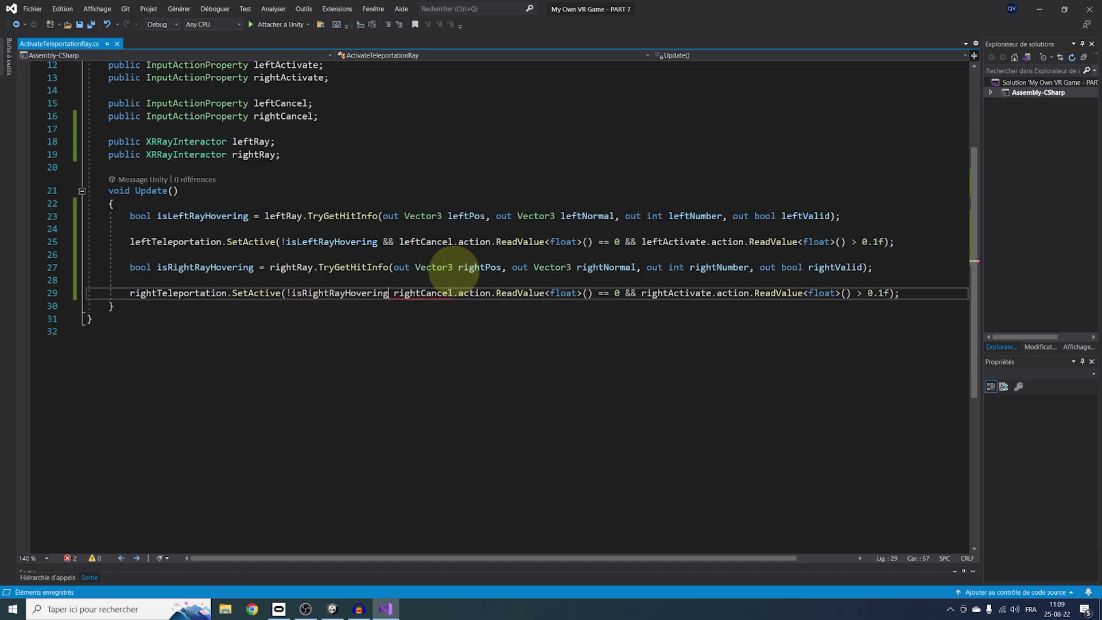
{"action": "type", "text": "&&"}
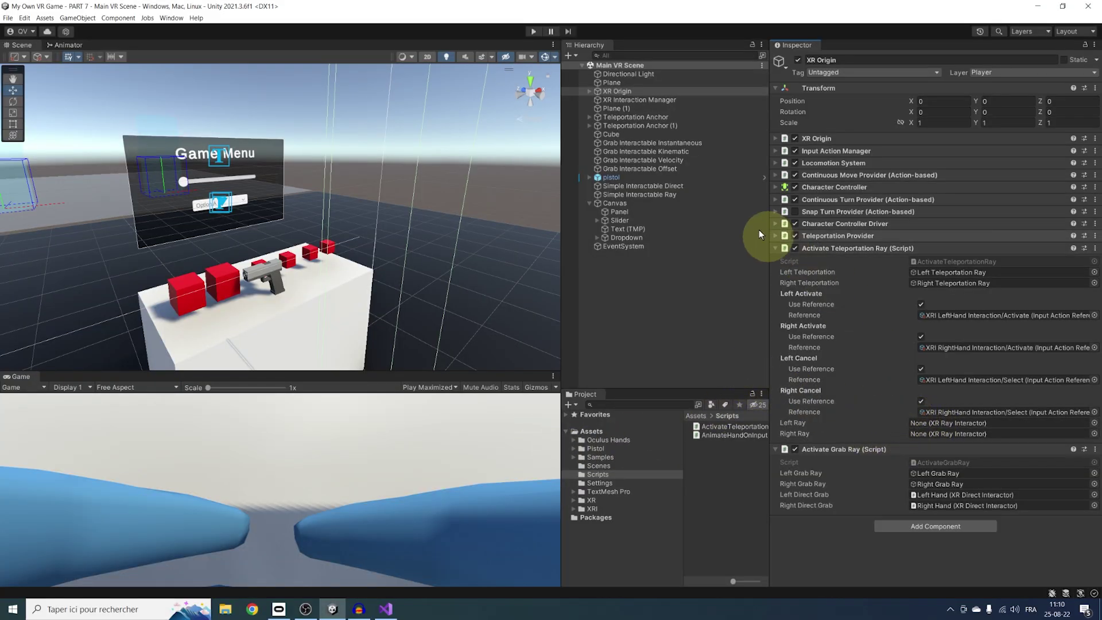
- In Unity, assign the matching grab rays under Camera Offset to the Left Ray and Right Ray fields of the XR Origin's Activate Teleportation Ray script
{"action": "left_click", "coordinate": [588, 90]}
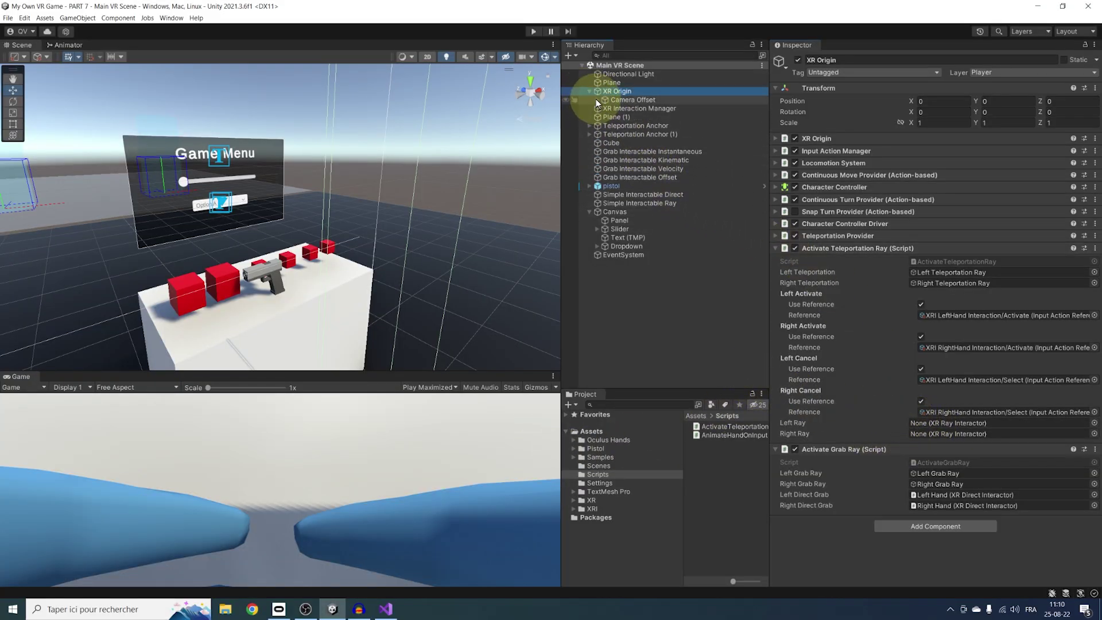
{"action": "left_click", "coordinate": [596, 99]}
{"action": "left_click", "coordinate": [639, 152]}
{"action": "left_click_drag", "start_coordinate": [639, 155], "coordinate": [940, 427]}
{"action": "left_click_drag", "start_coordinate": [939, 424], "coordinate": [940, 425]}
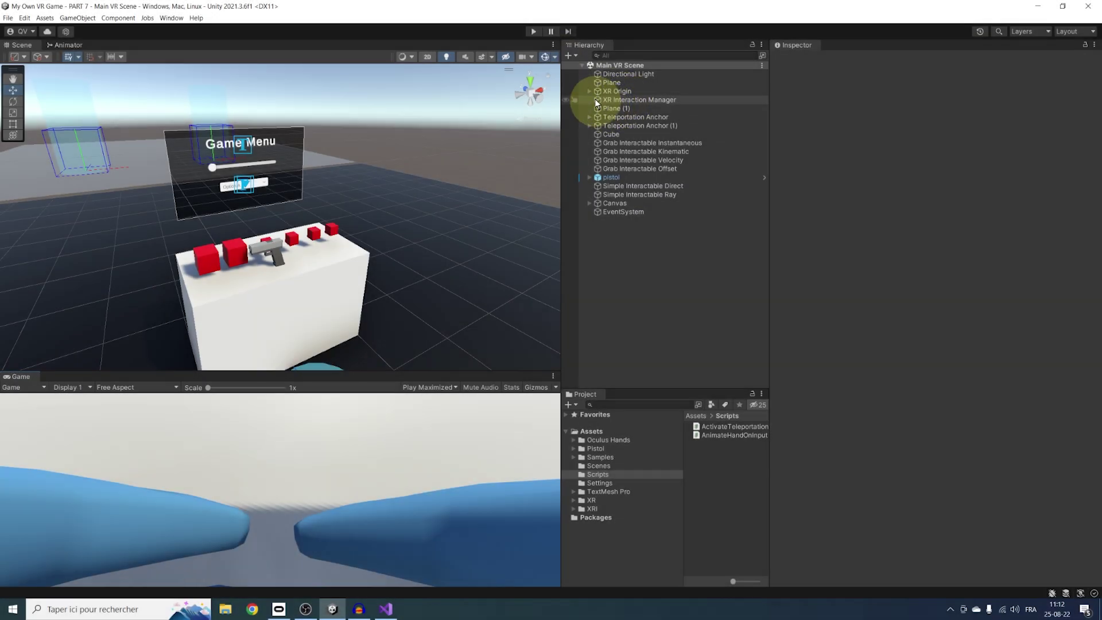
- Disable Enable Interaction with UI GameObjects in the XR Ray Interactor of both the Right and Left Teleportation Ray
{"action": "left_click", "coordinate": [590, 91]}
{"action": "left_click", "coordinate": [639, 136]}
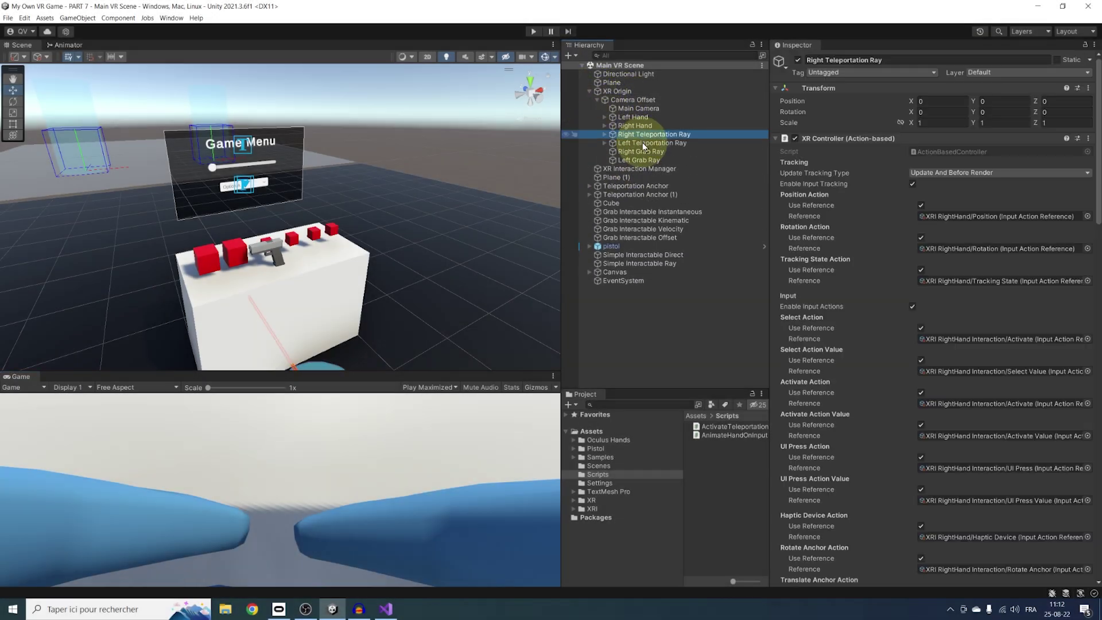
{"action": "left_click", "coordinate": [639, 143], "text": "ctrl"}
{"action": "scroll", "coordinate": [874, 377], "scroll_direction": "down", "scroll_amount": 10}
{"action": "scroll", "coordinate": [873, 374], "scroll_direction": "down", "scroll_amount": 3}
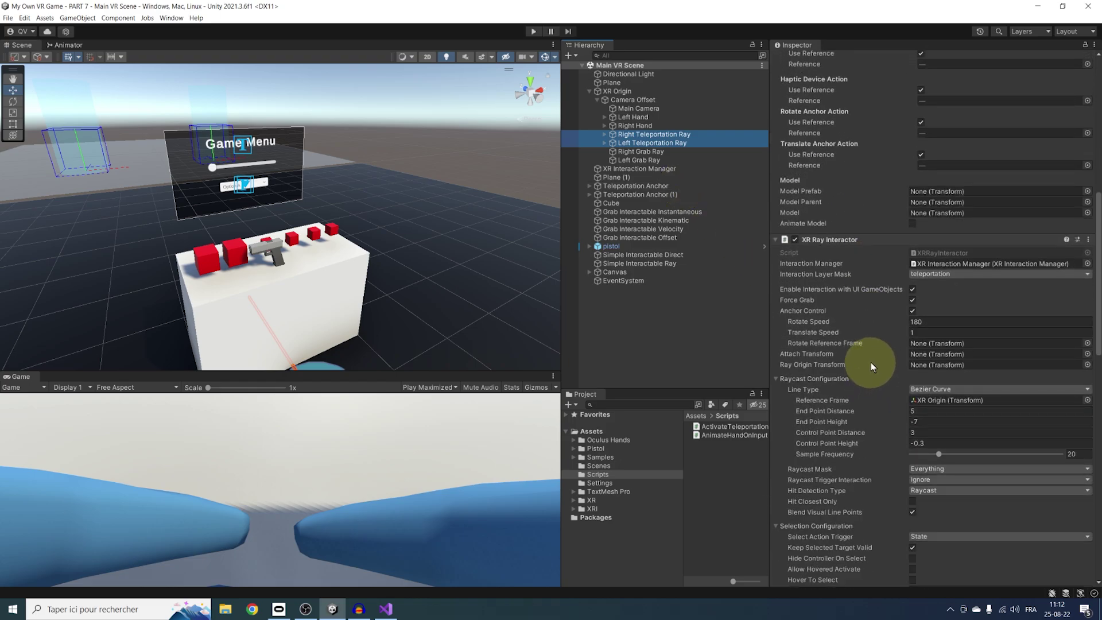
{"action": "left_click", "coordinate": [912, 289]}
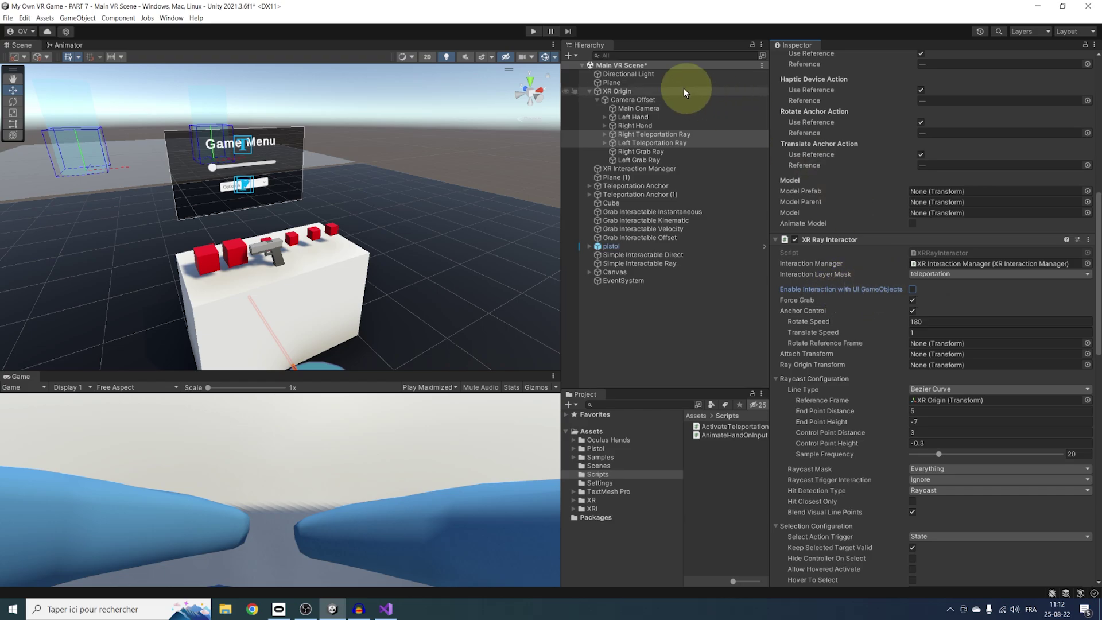
- Collapse the XR Origin hierarchy, expand the Canvas, and examine the Game Menu and its child UI elements from several angles
{"action": "left_click", "coordinate": [590, 91]}
{"action": "left_click", "coordinate": [637, 246]}
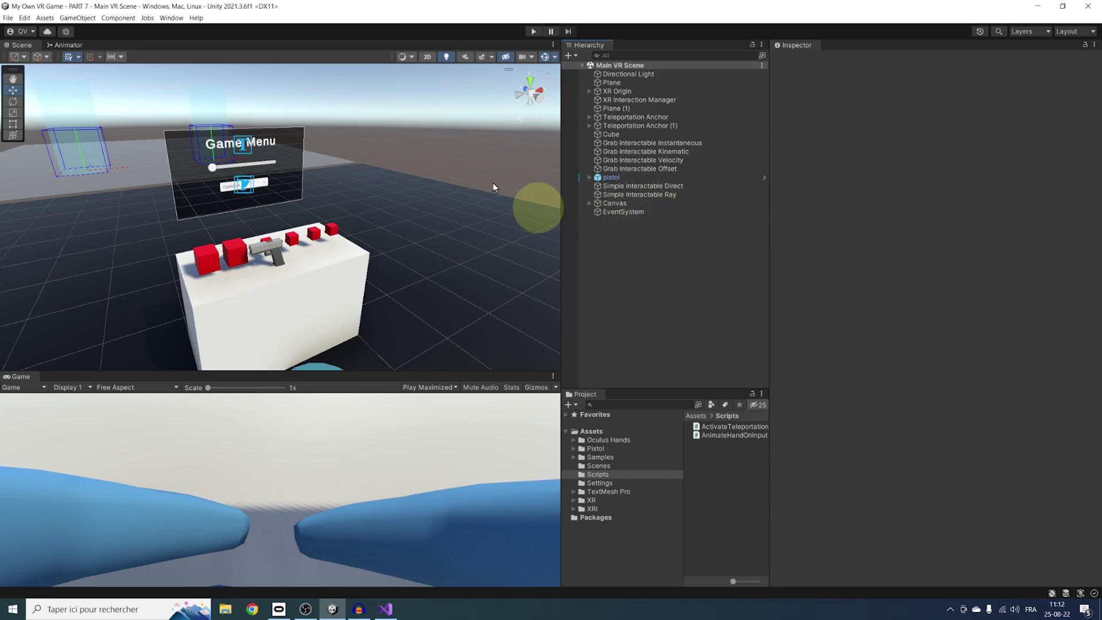
{"action": "right_click_drag", "start_coordinate": [536, 197], "coordinate": [470, 144]}
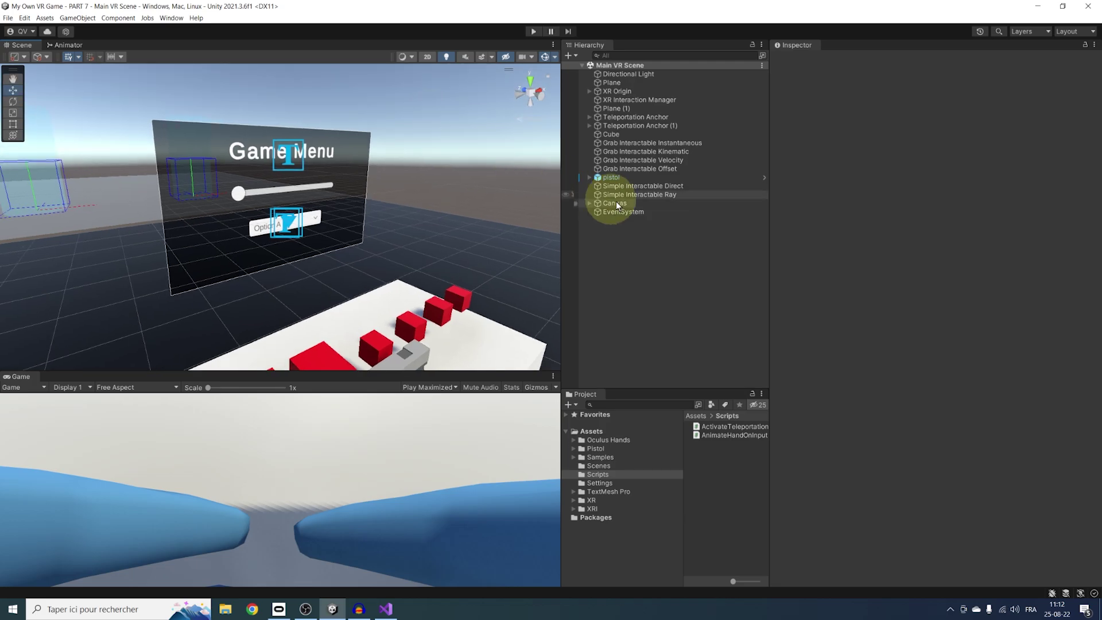
{"action": "left_click", "coordinate": [589, 203]}
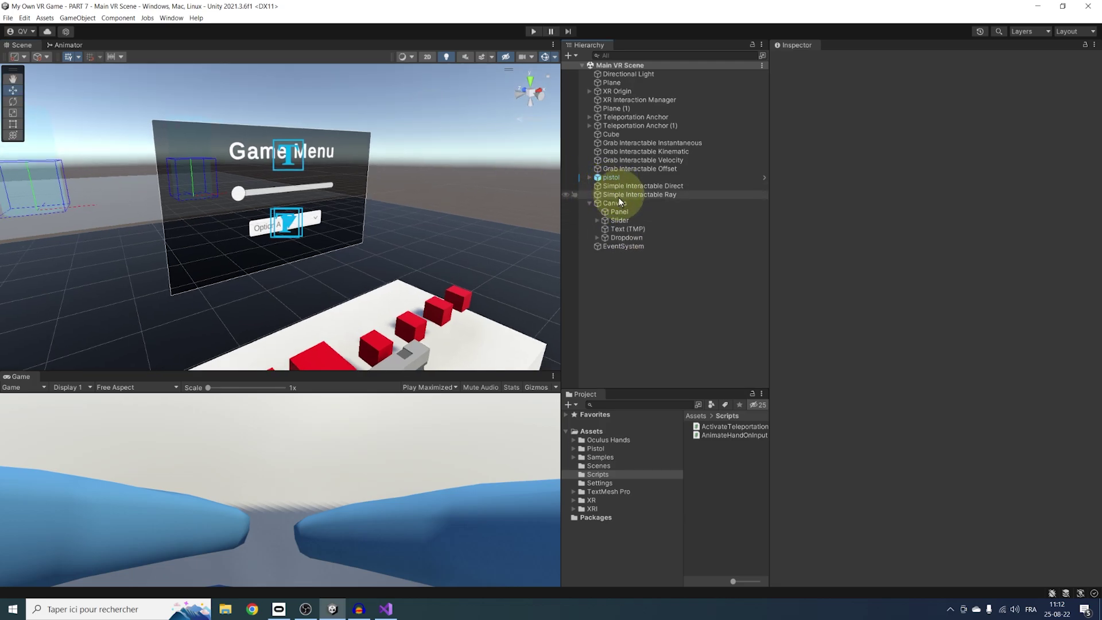
{"action": "scroll", "coordinate": [359, 229], "scroll_direction": "up", "scroll_amount": 3}
{"action": "middle_click_drag", "start_coordinate": [329, 214], "coordinate": [296, 206]}
{"action": "scroll", "coordinate": [297, 207], "scroll_direction": "up", "scroll_amount": 2}
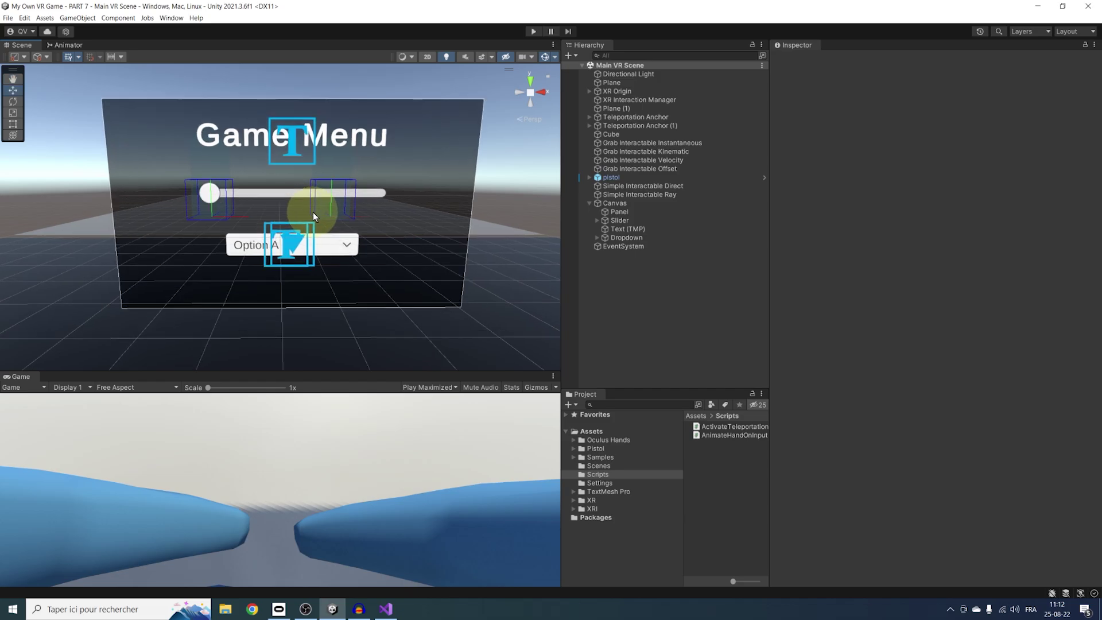
{"action": "scroll", "coordinate": [344, 219], "scroll_direction": "down", "scroll_amount": 1}
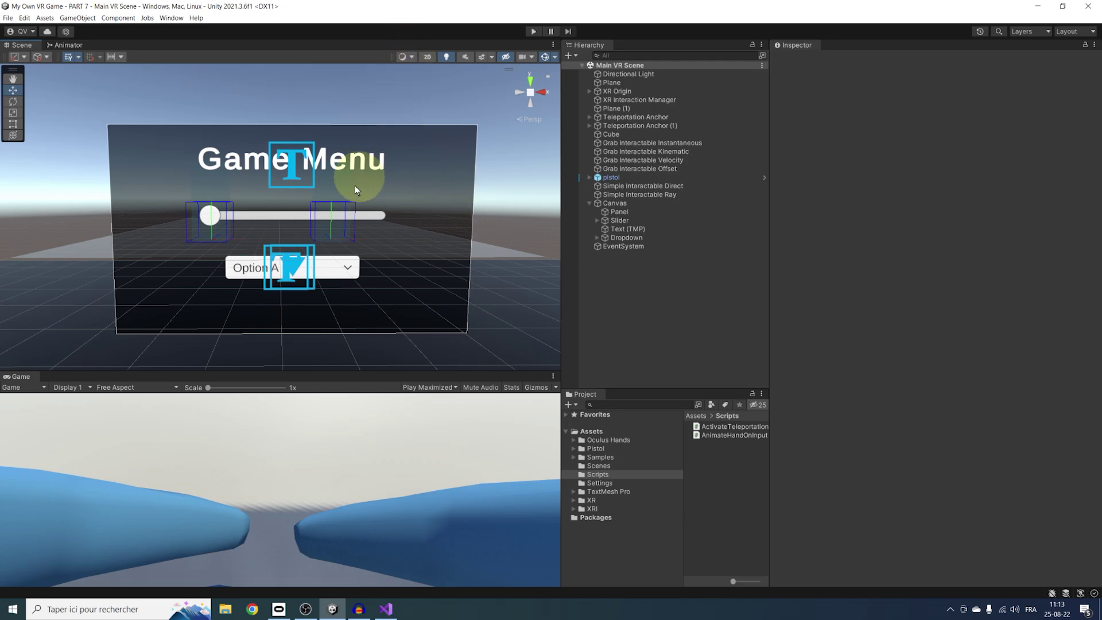
{"action": "left_click_drag", "start_coordinate": [355, 185], "coordinate": [412, 253], "text": "alt"}
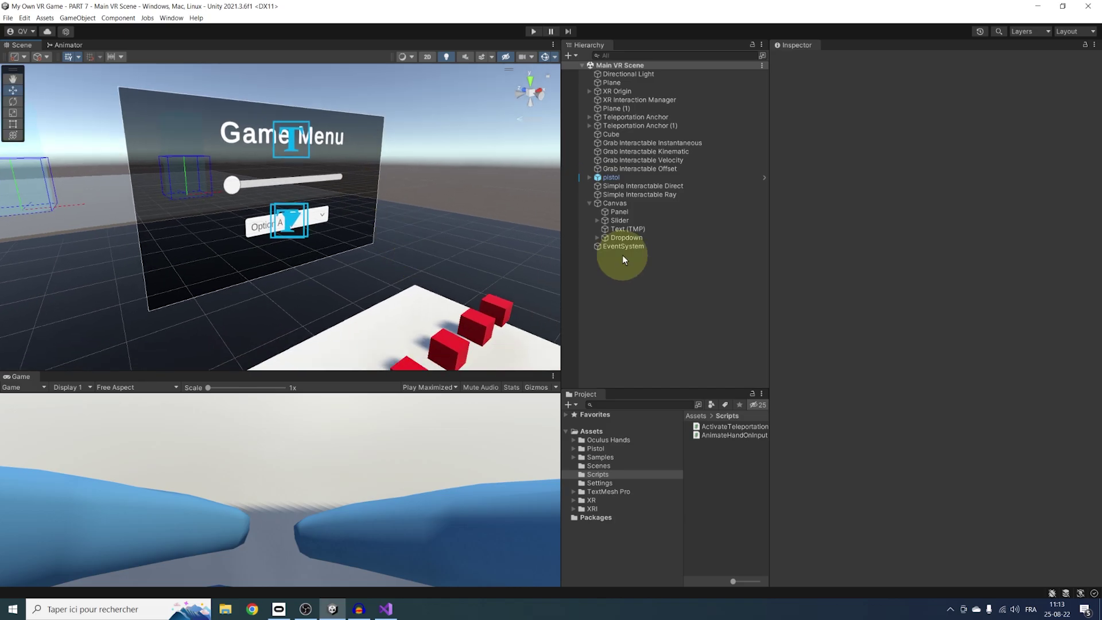
- Remove Option C from the option list of the Dropdown under the Canvas
{"action": "left_click", "coordinate": [626, 239]}
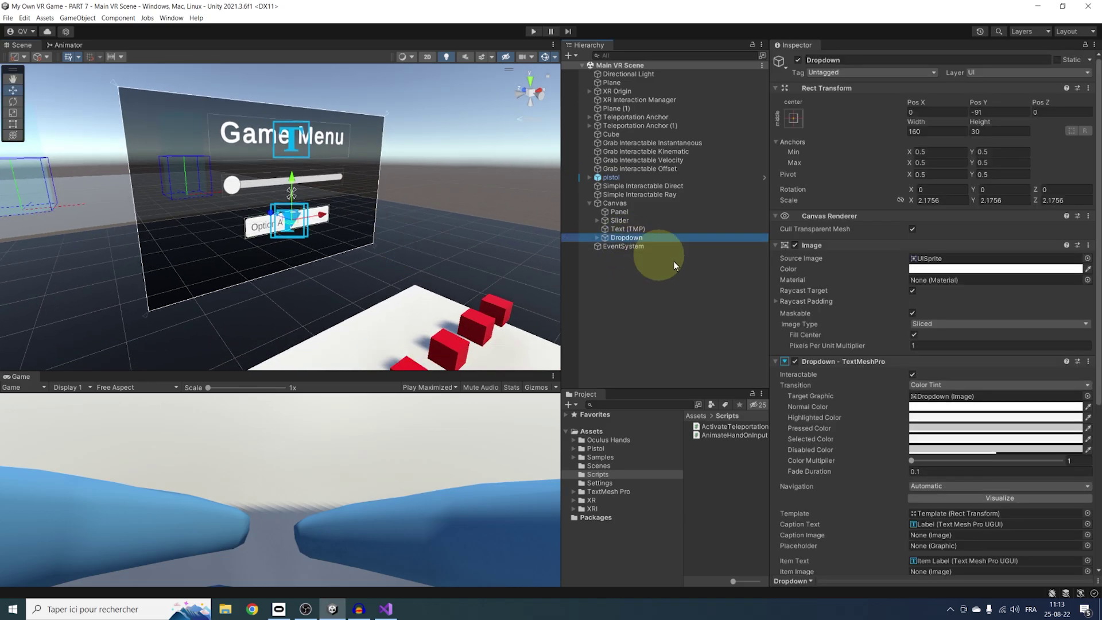
{"action": "scroll", "coordinate": [826, 321], "scroll_direction": "down", "scroll_amount": 10}
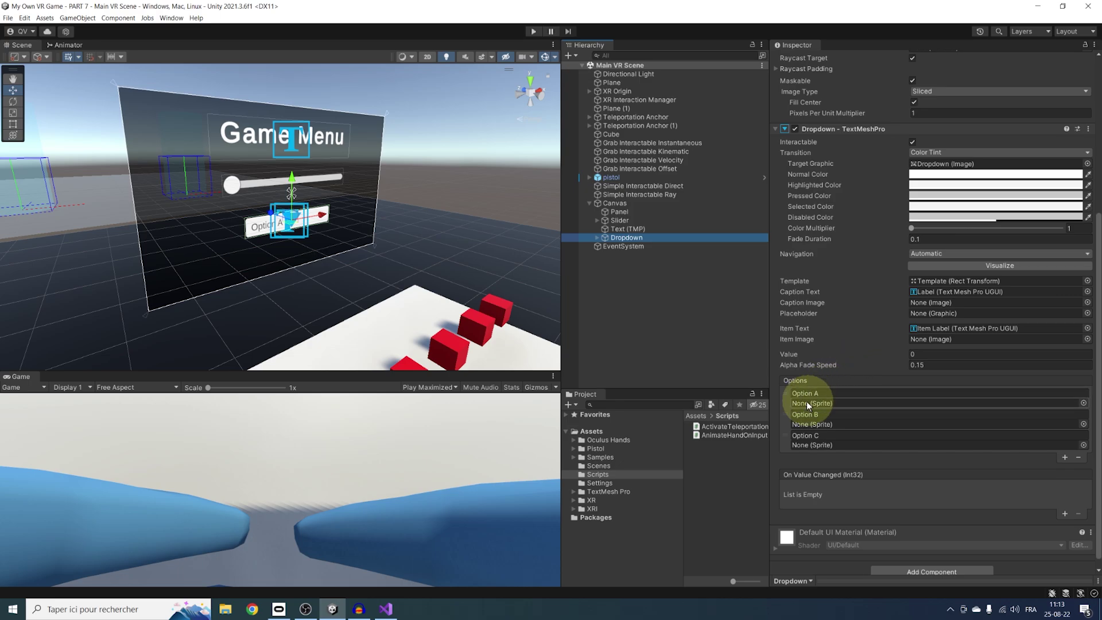
{"action": "scroll", "coordinate": [458, 264], "scroll_direction": "up", "scroll_amount": 4}
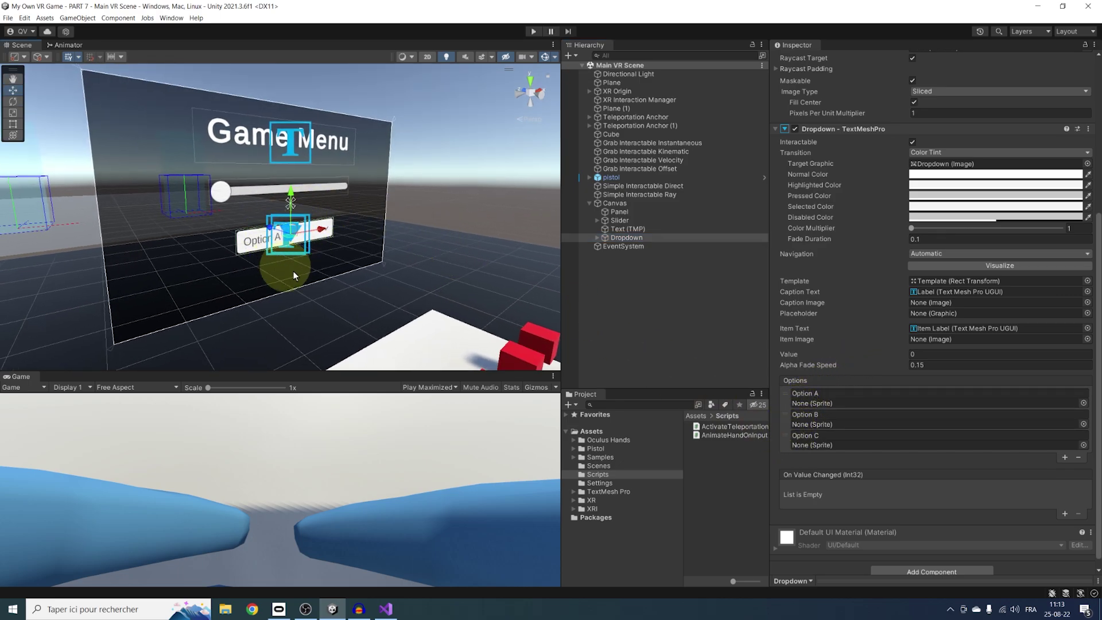
{"action": "left_click", "coordinate": [895, 448]}
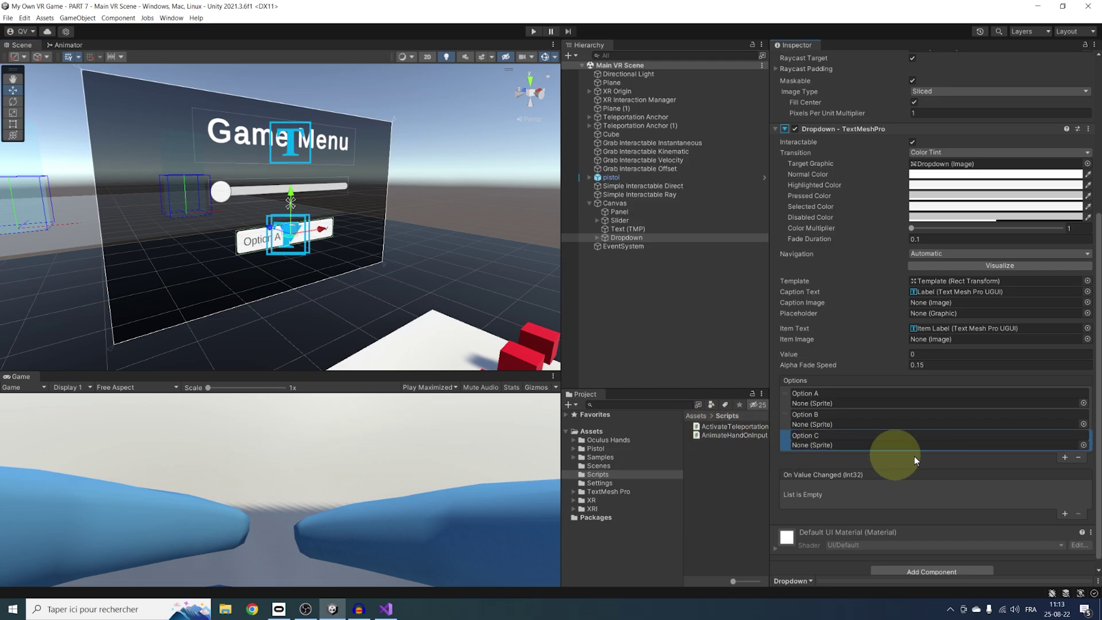
{"action": "left_click", "coordinate": [1077, 457]}
- Rename the Dropdown's Option A to Continuous Turn and Option B to Snap Turn
{"action": "left_click", "coordinate": [832, 404]}
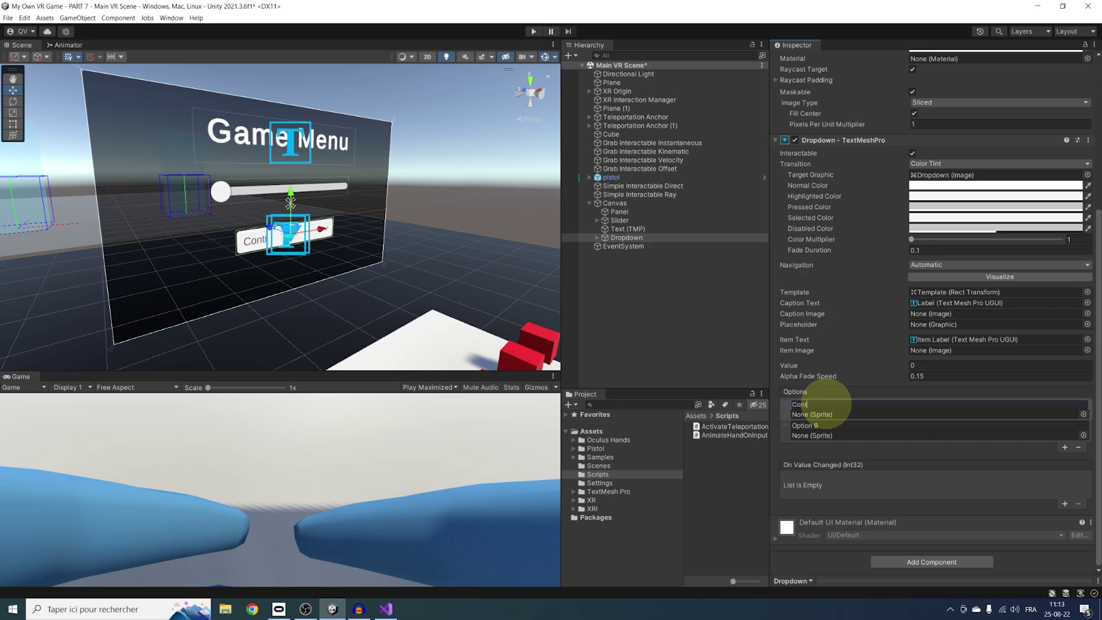
{"action": "type", "text": "Continuous Turn"}
{"action": "key", "text": "Tab"}
{"action": "key", "text": "Tab"}
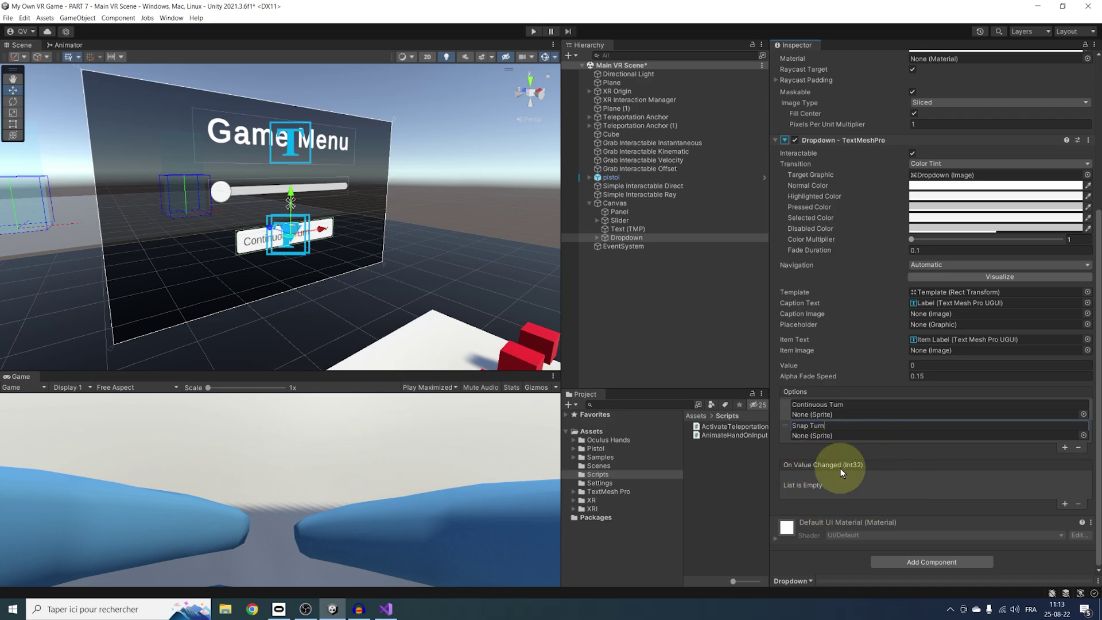
- Create a new script named SetTurnType and attach it to the Canvas as a component
{"action": "left_click", "coordinate": [624, 204]}
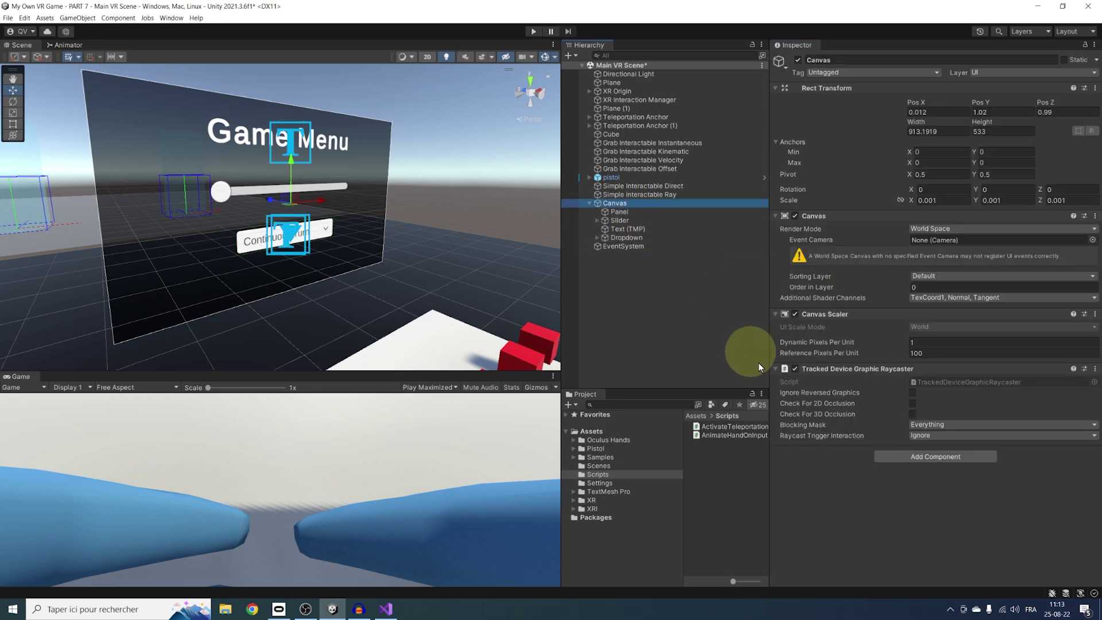
{"action": "left_click", "coordinate": [881, 455]}
{"action": "type", "text": "SetTurnType"}
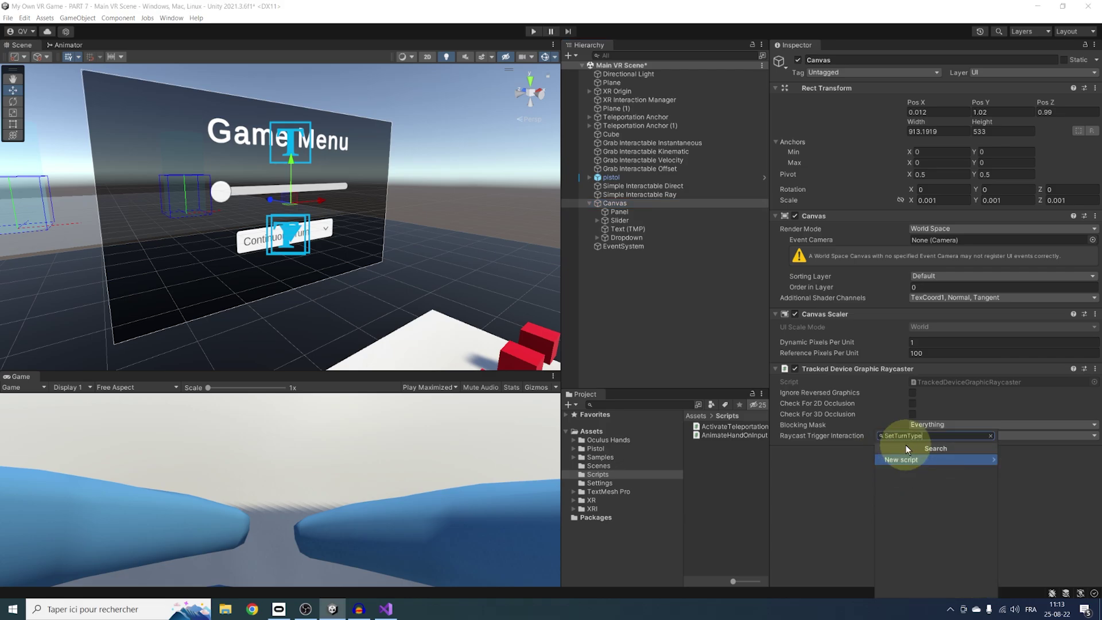
{"action": "key", "text": "Return"}
{"action": "type", "text": "nType"}
{"action": "key", "text": "Return"}
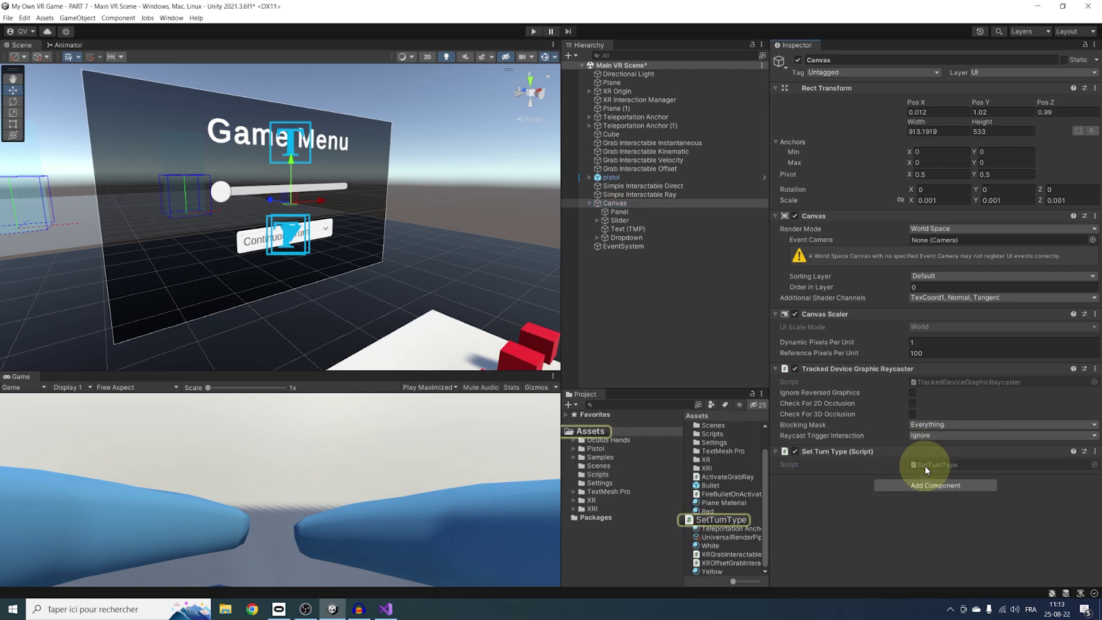
- Open the SetTurnType script in Visual Studio and delete the default methods inside the class
{"action": "double_click", "coordinate": [925, 466]}
{"action": "left_click_drag", "start_coordinate": [162, 300], "coordinate": [54, 153]}
{"action": "key", "text": "BackSpace"}
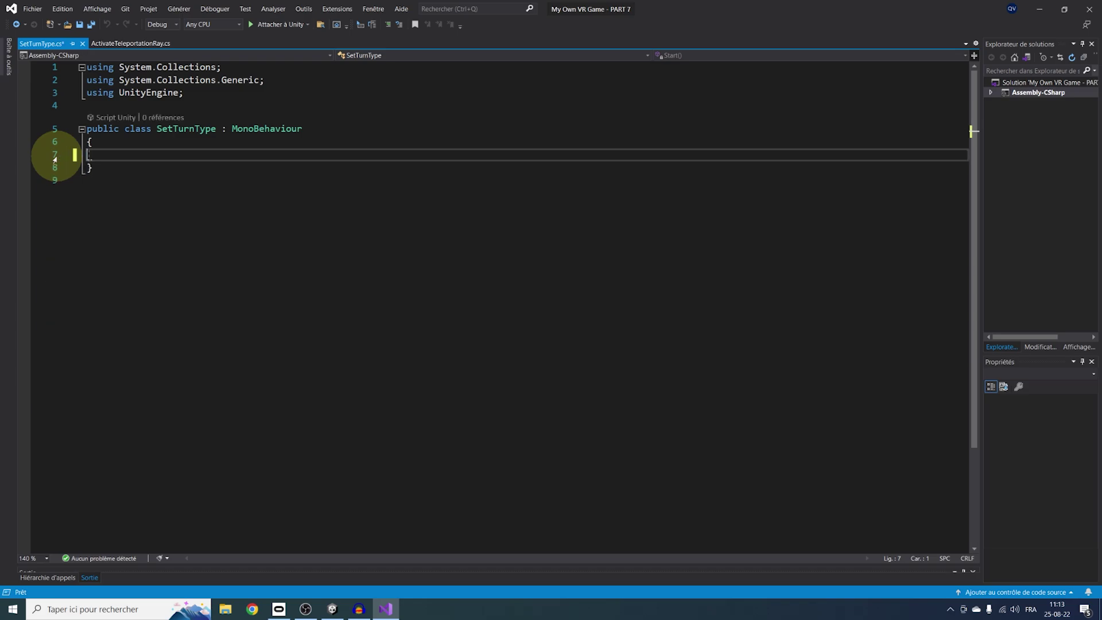
- Add using UnityEngine.XR.Interaction.Toolkit; below the existing using directives and save the script
{"action": "left_click", "coordinate": [132, 106]}
{"action": "type", "text": "using"}
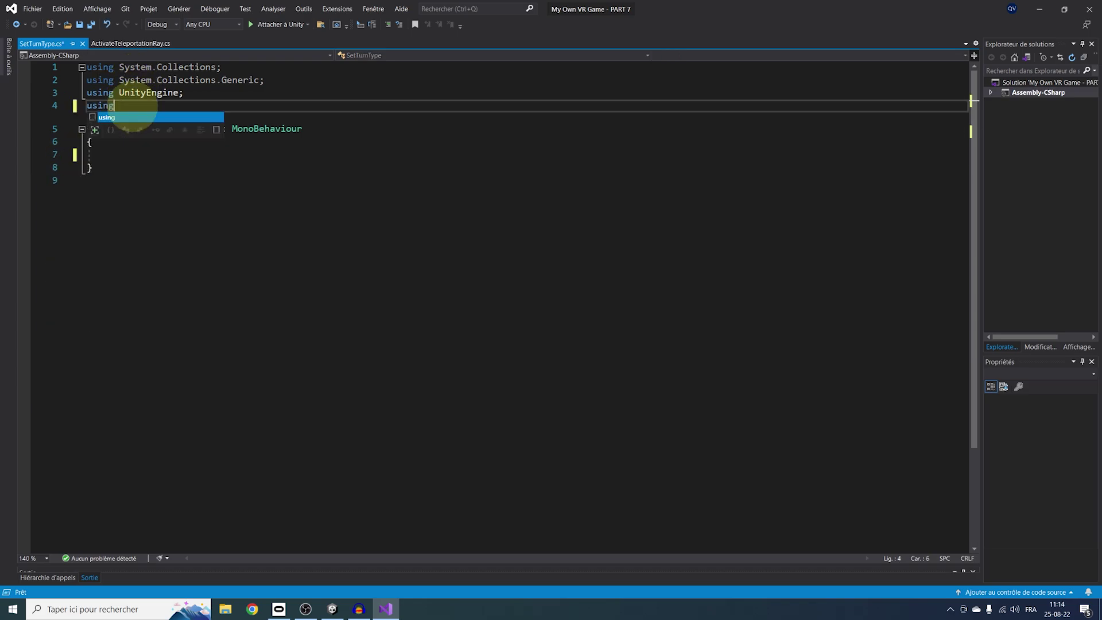
{"action": "type", "text": " UnityEngine.XR."}
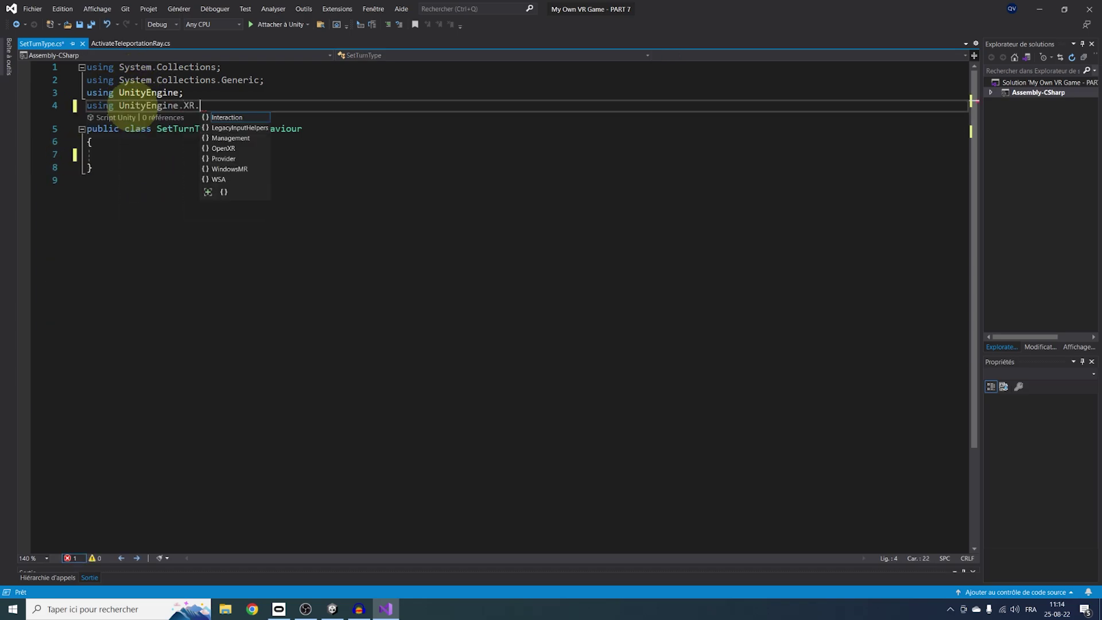
{"action": "type", "text": "Interaction.Toolkit;"}
{"action": "key", "text": "Return"}
{"action": "left_click", "coordinate": [145, 167]}
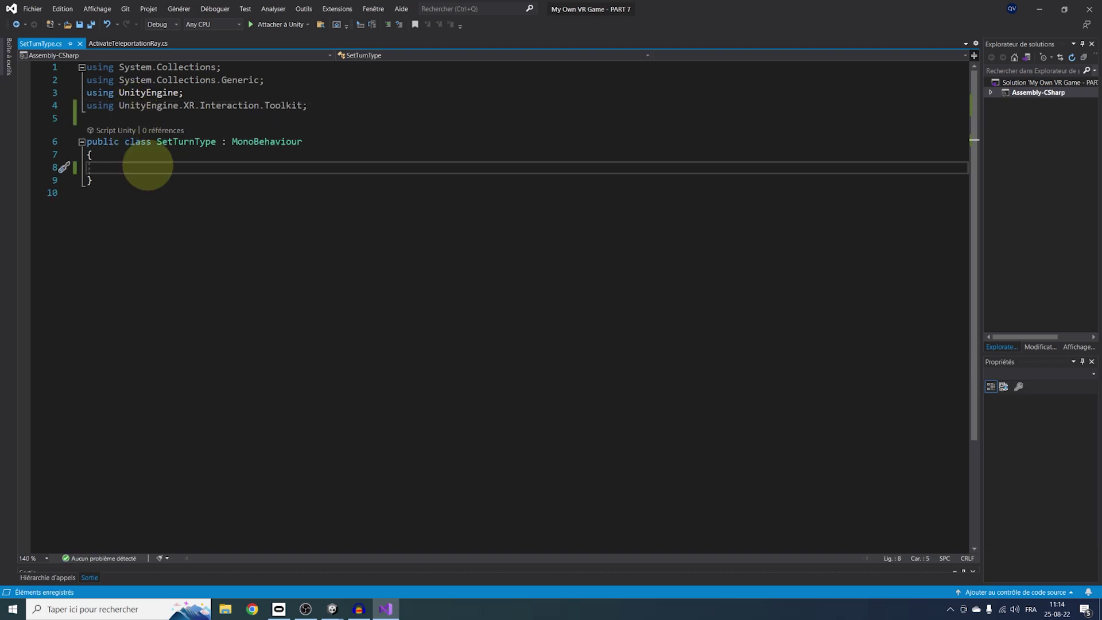
{"action": "key", "text": "ctrl+s"}
- Declare a public ActionBasedSnapTurnProvider variable named snapTurn in the SetTurnType class
{"action": "type", "text": "public"}
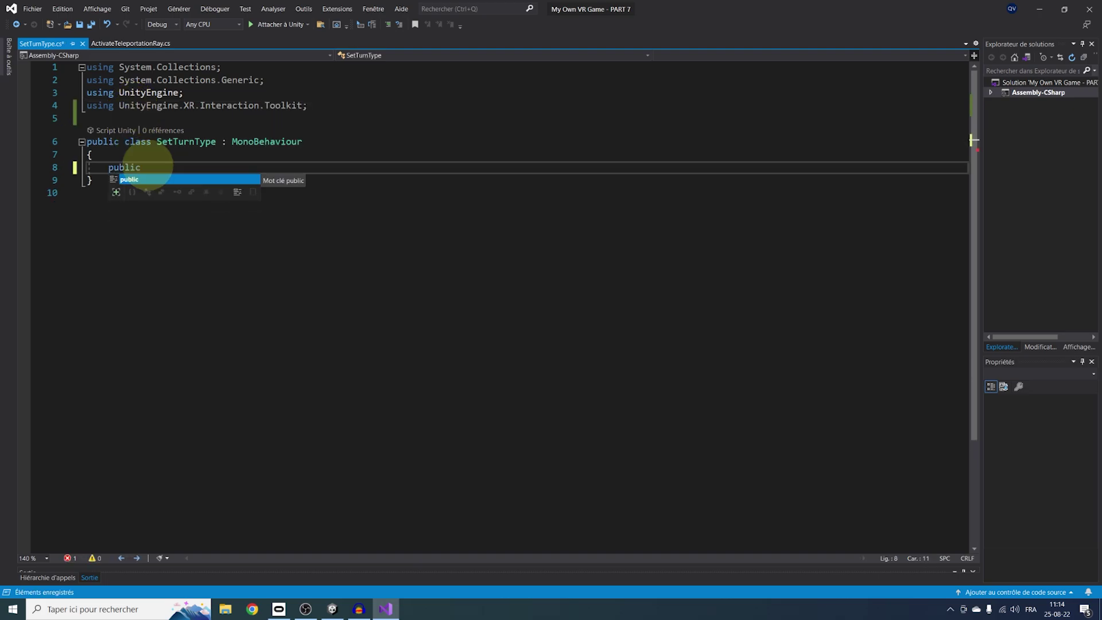
{"action": "type", "text": " ActionBa"}
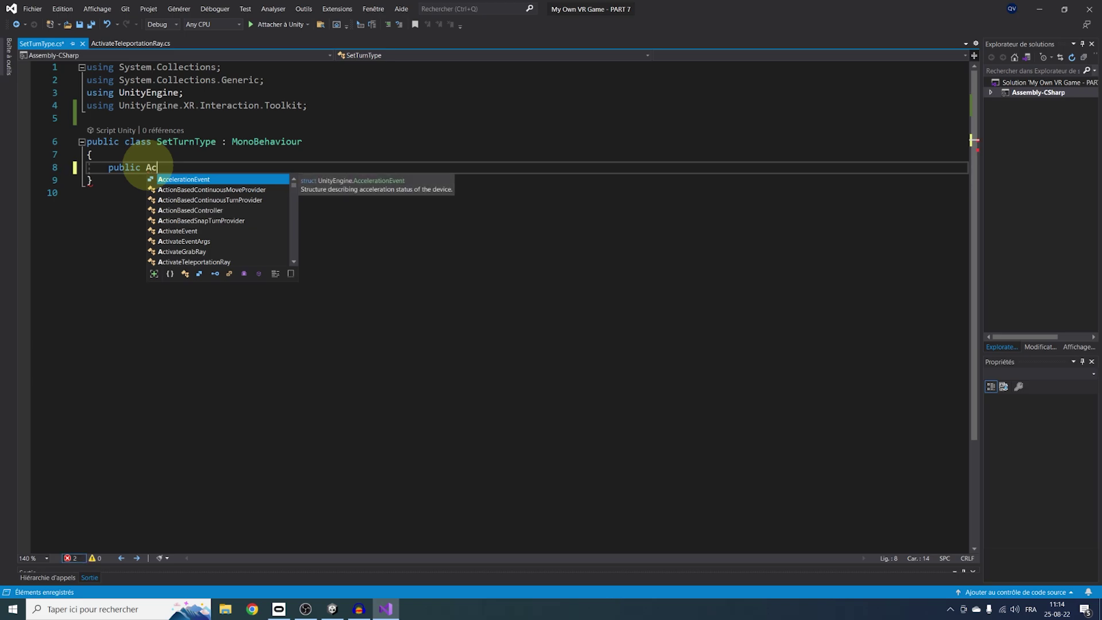
{"action": "key", "text": "Down"}
{"action": "key", "text": "Down"}
{"action": "key", "text": "Down"}
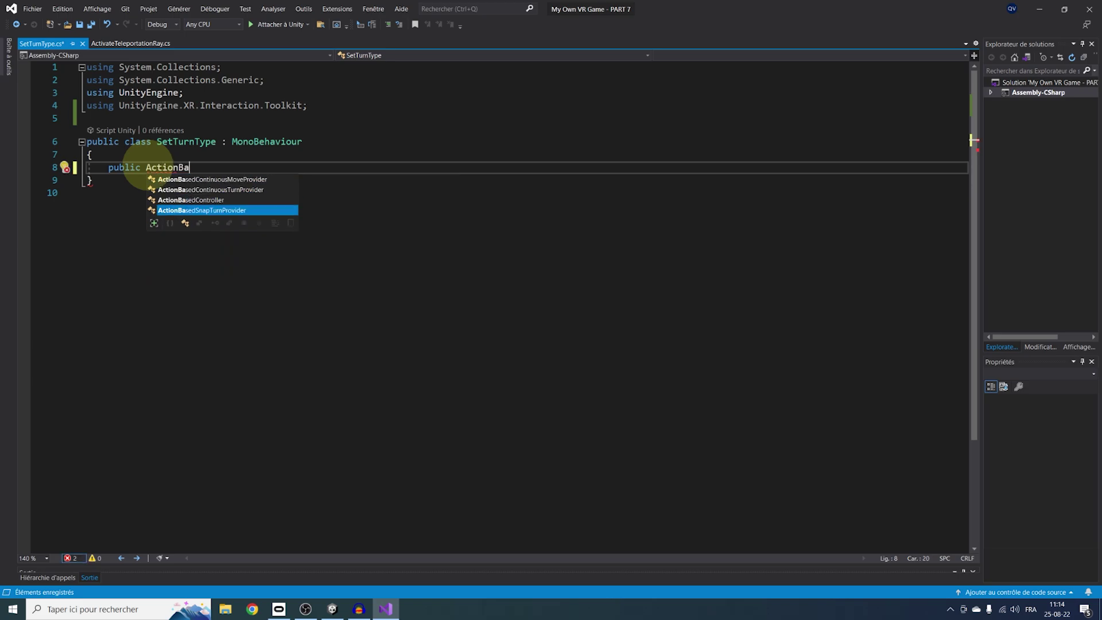
{"action": "key", "text": "Tab"}
{"action": "type", "text": "snapTurn;"}
{"action": "key", "text": "Return"}
- Declare a public ActionBasedContinuousTurnProvider variable named continuousTurn below snapTurn
{"action": "type", "text": "public Actionbased"}
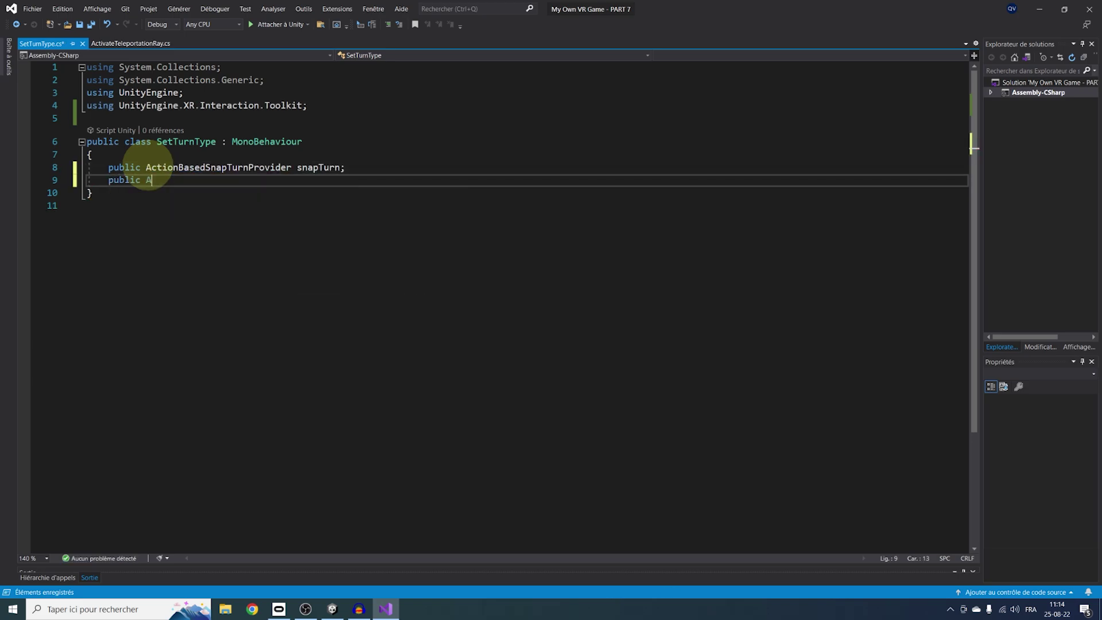
{"action": "key", "text": "Up"}
{"action": "key", "text": "Up"}
{"action": "key", "text": "Tab"}
{"action": "type", "text": "continuou"}
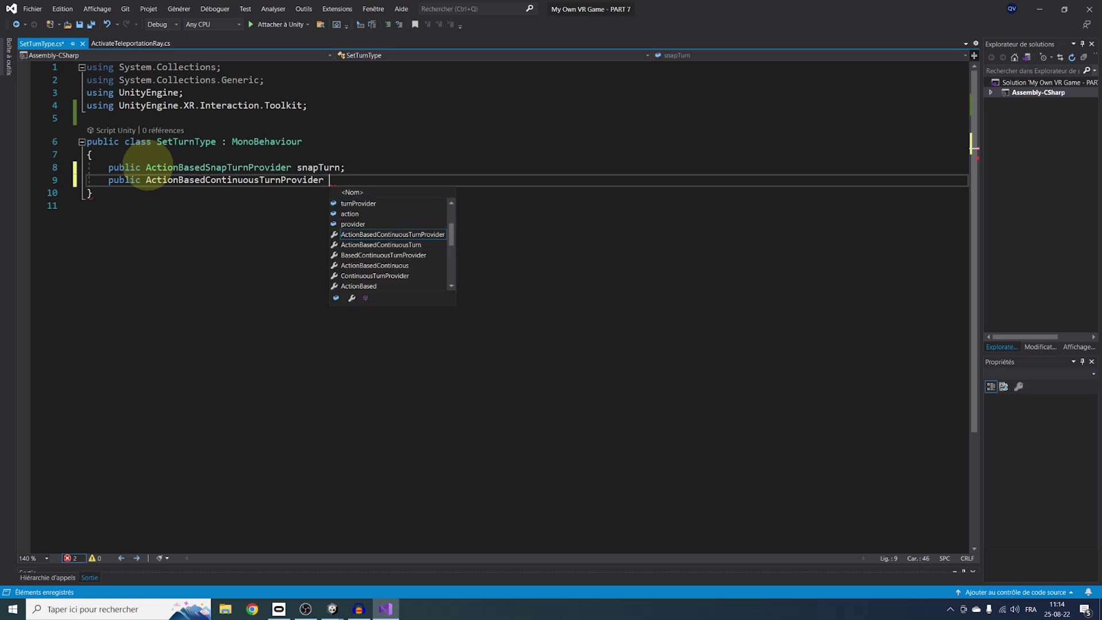
{"action": "type", "text": "sTurn;"}
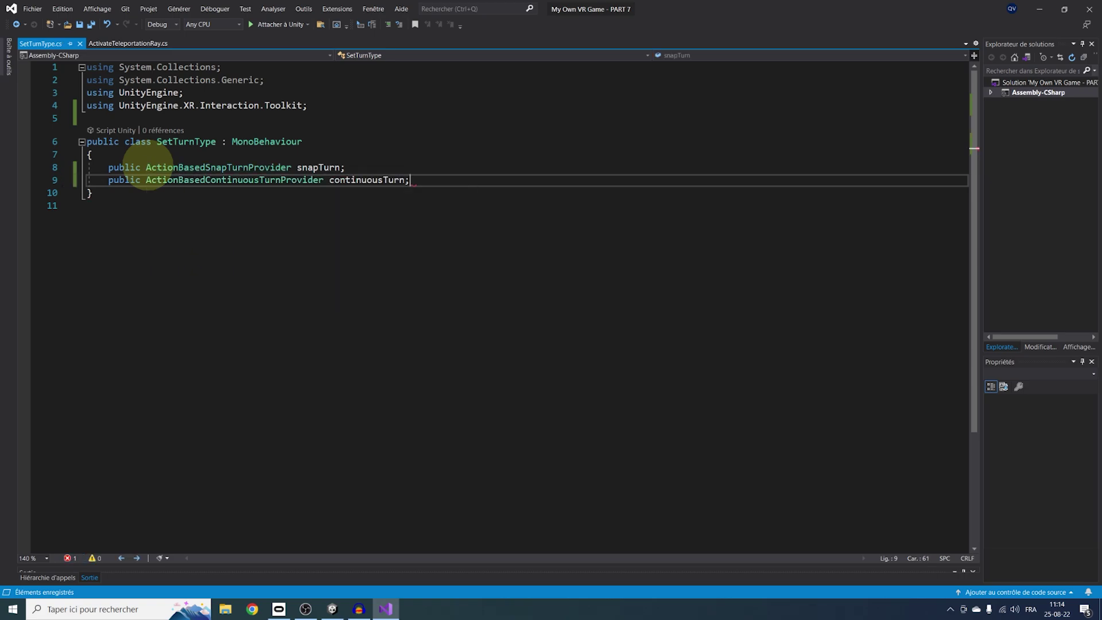
- Add a public void SetTypeFromIndex(int index) method containing an if(index == 0) block below the variables
{"action": "key", "text": "Return"}
{"action": "key", "text": "Return"}
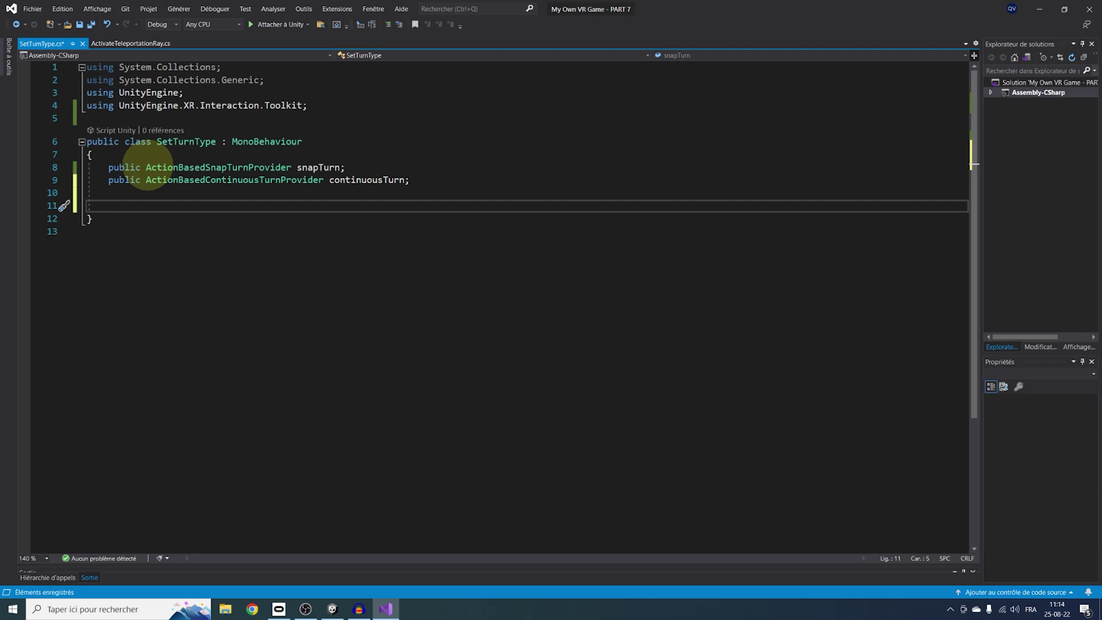
{"action": "type", "text": "public void SetTypeFromInd"}
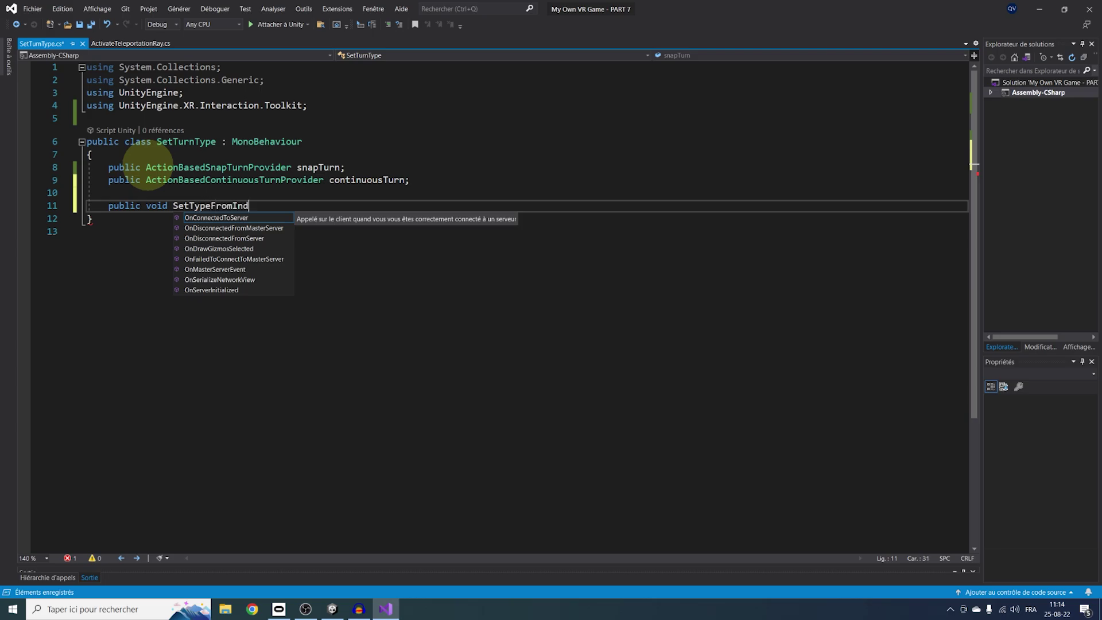
{"action": "type", "text": "ex(int index)     {         if(index == 0)         {             "}
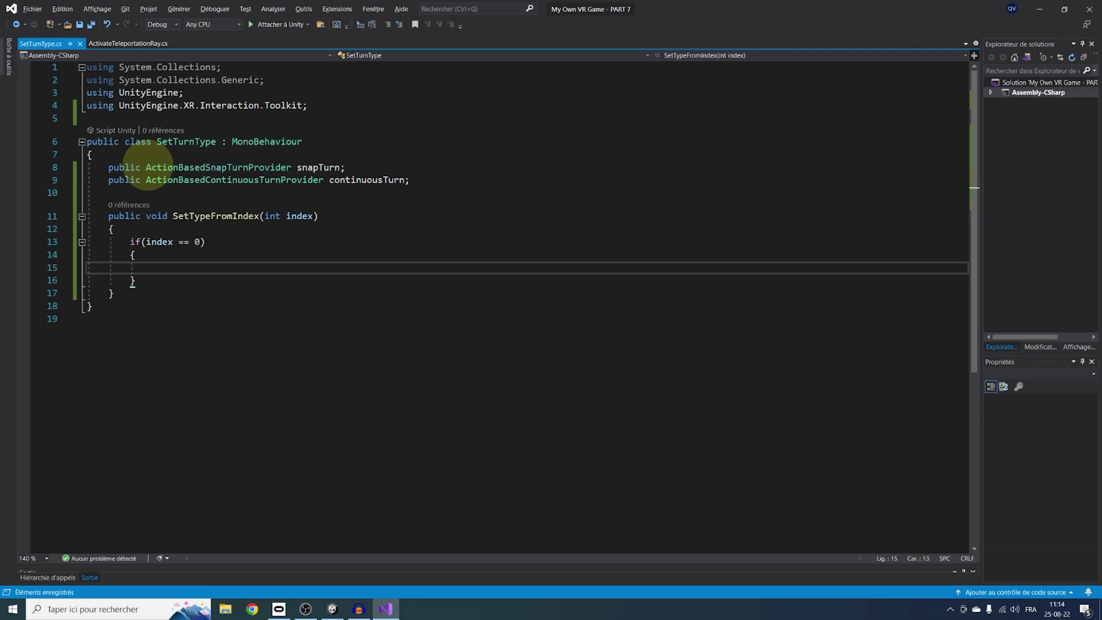
- Inside the index == 0 block, set snapTurn.enabled to false and continuousTurn.enabled to true
{"action": "type", "text": "snap"}
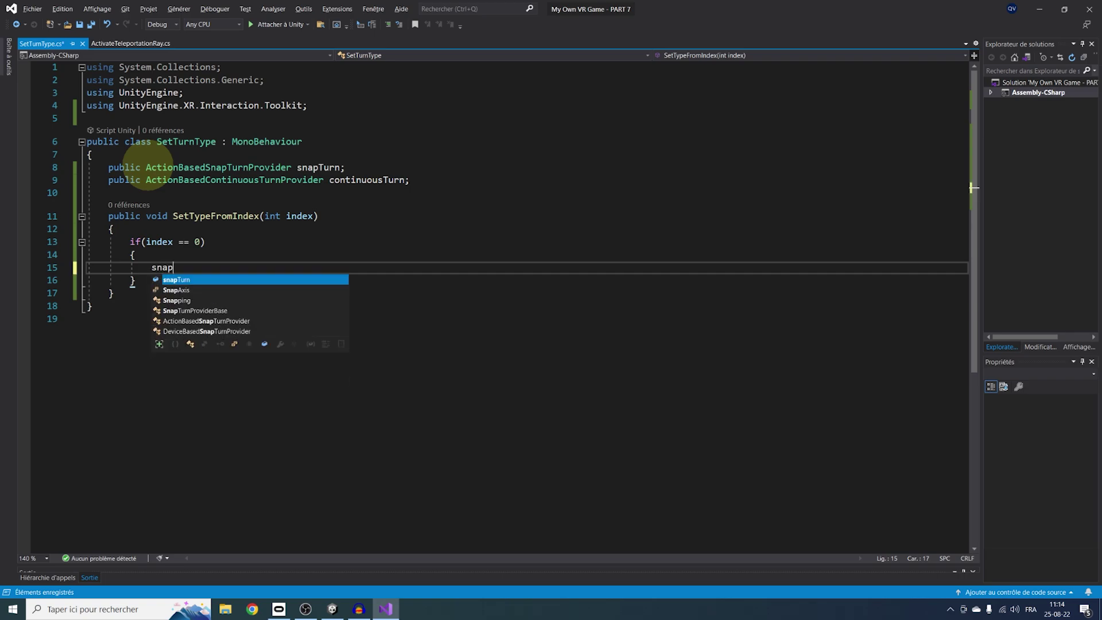
{"action": "type", "text": "Turn.enabled = false;"}
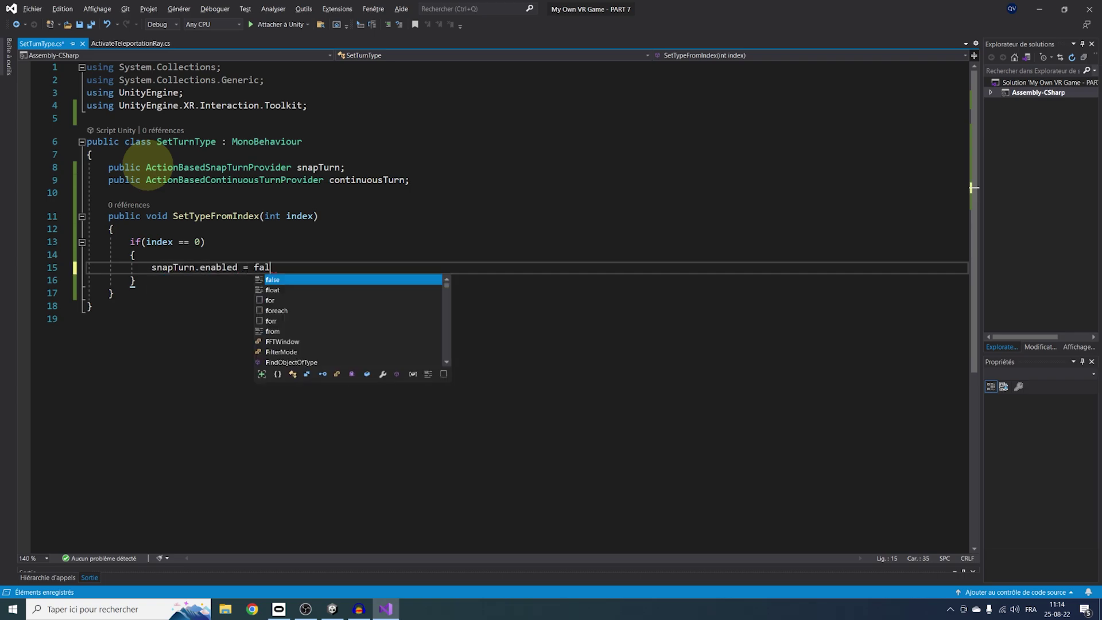
{"action": "key", "text": "Return"}
{"action": "type", "text": "continuousTurn."}
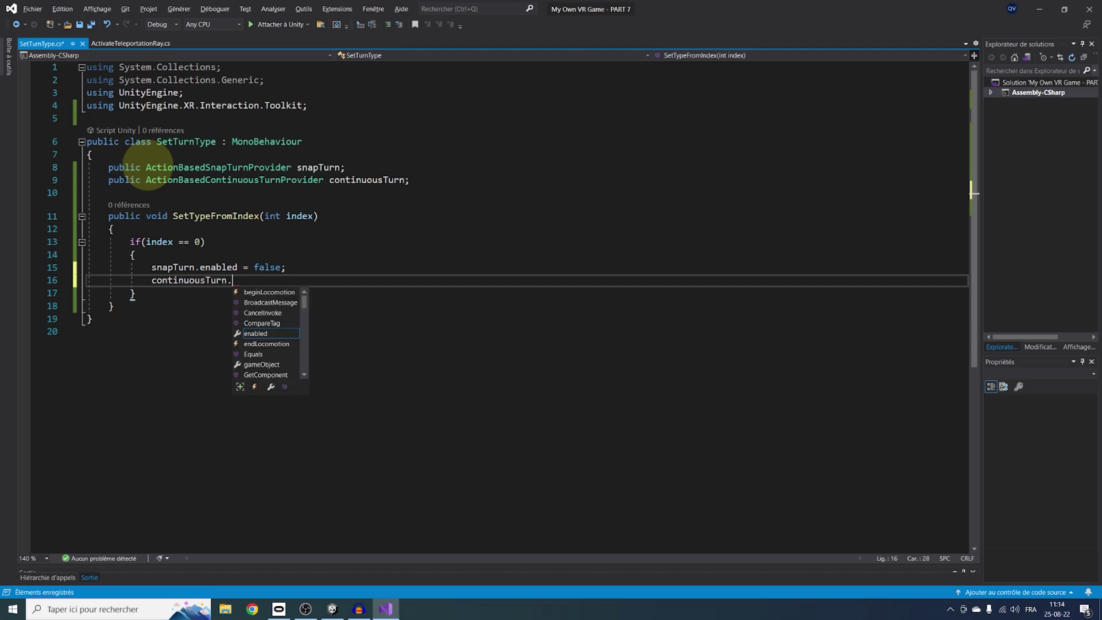
{"action": "type", "text": "enabled = true;"}
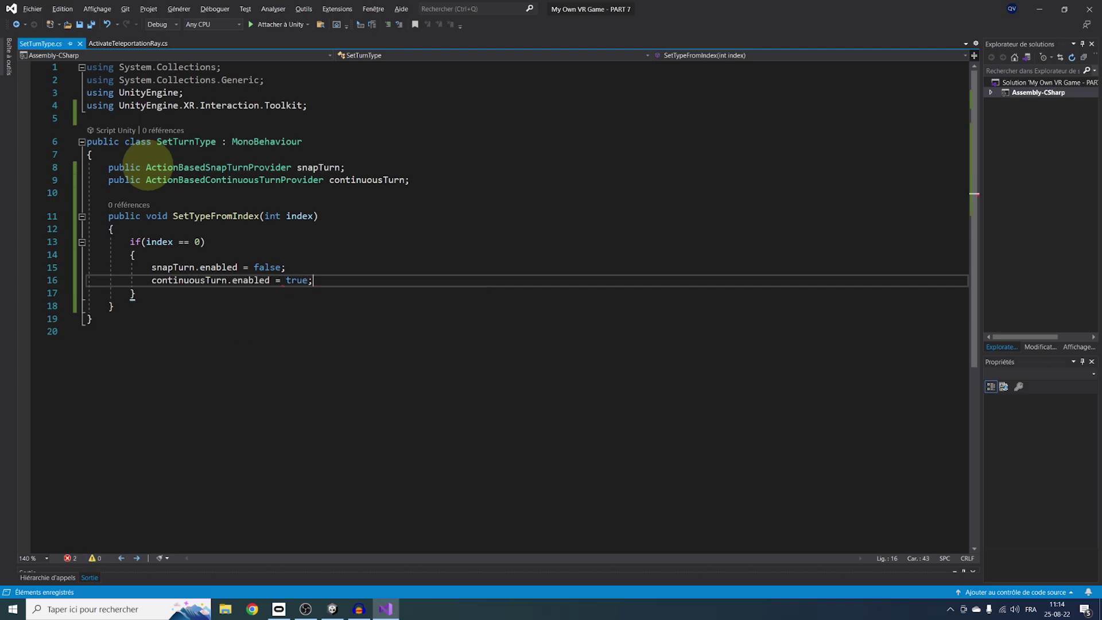
- Add an else if(index == 1) block that sets snapTurn.enabled to true and continuousTurn.enabled to false
{"action": "key", "text": "Down"}
{"action": "key", "text": "Return"}
{"action": "type", "text": "else if("}
{"action": "type", "text": "index == 1)"}
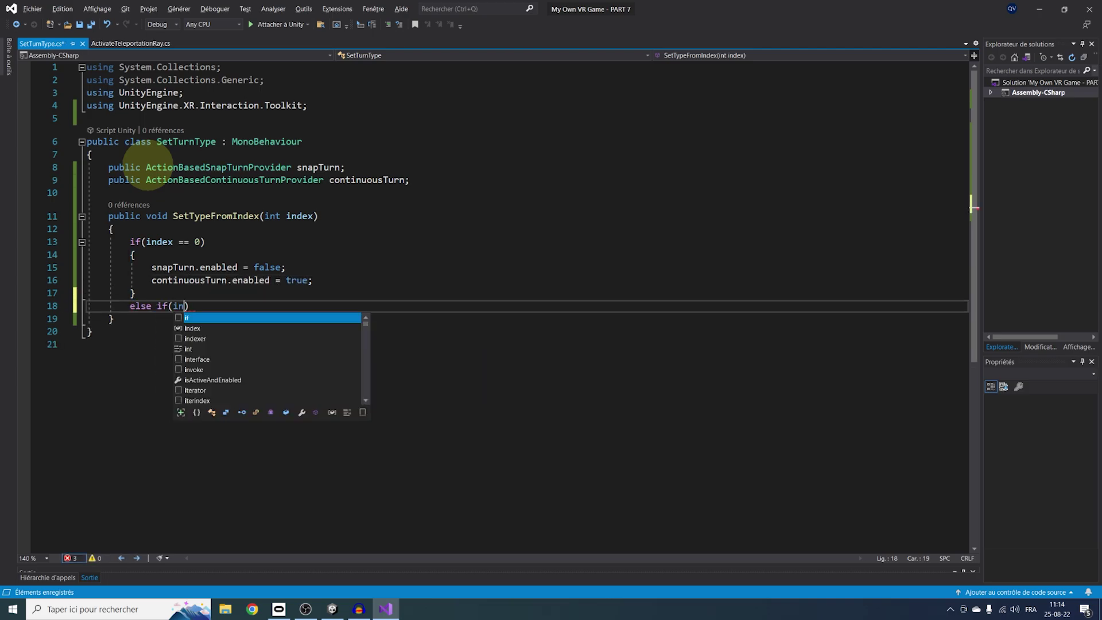
{"action": "key", "text": "Return"}
{"action": "type", "text": "{"}
{"action": "key", "text": "Return"}
{"action": "type", "text": "snapTurn.enabled = true;"}
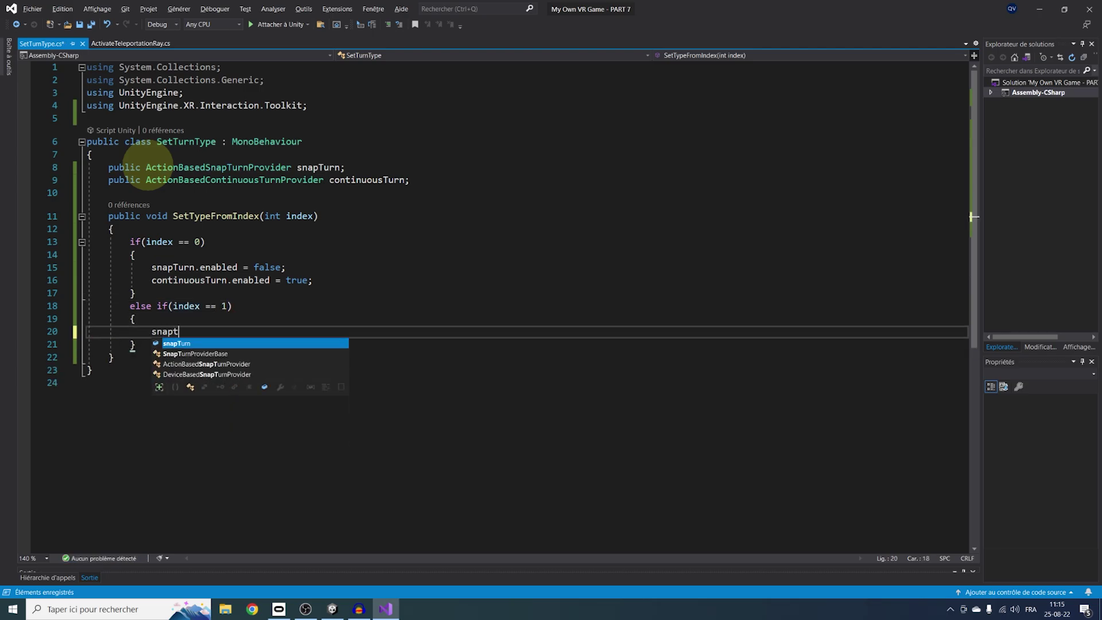
{"action": "key", "text": "Return"}
{"action": "type", "text": "continuousTurn.enabled = false;"}
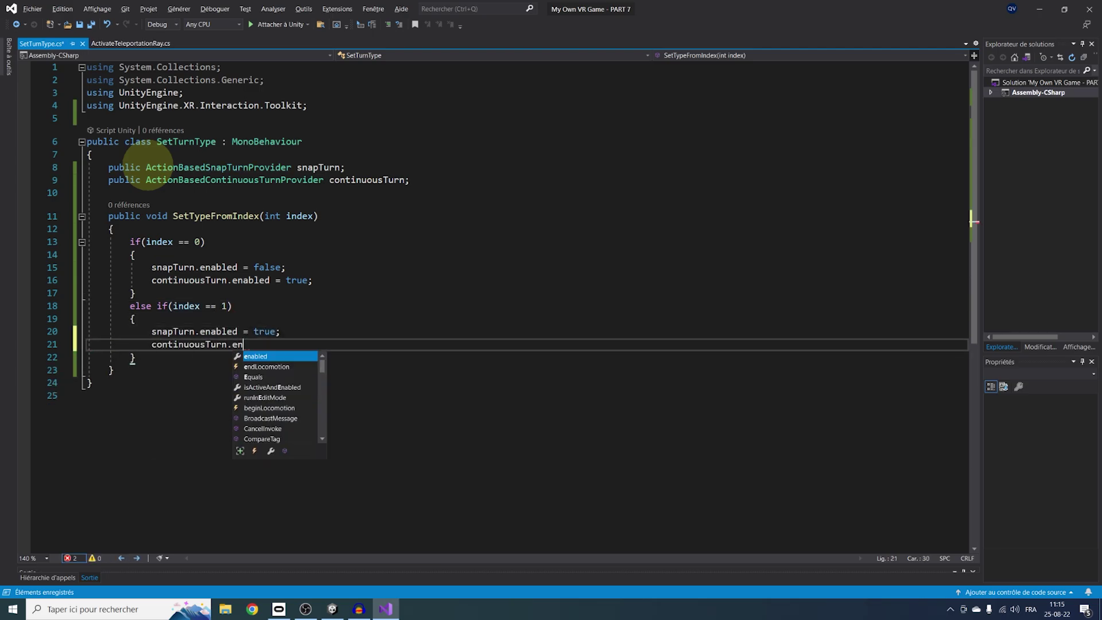
- Back in Unity, assign XR Origin to both the Snap Turn and Continuous Turn references of the Canvas's Set Turn Type script
{"action": "left_click", "coordinate": [1037, 8]}
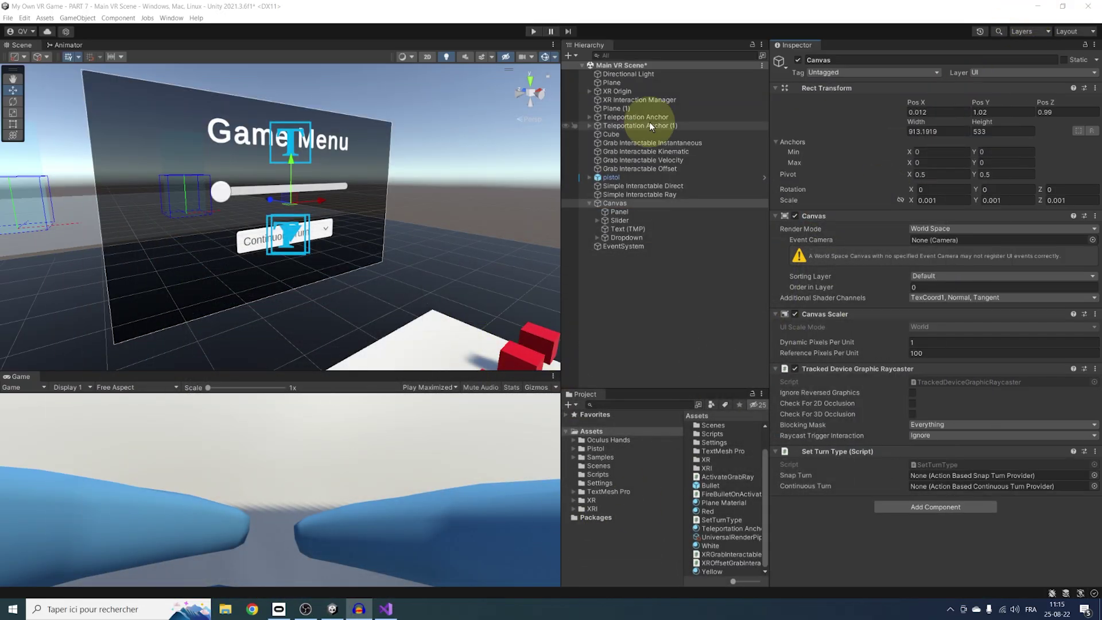
{"action": "left_click_drag", "start_coordinate": [819, 295], "coordinate": [945, 472]}
{"action": "left_click_drag", "start_coordinate": [610, 93], "coordinate": [944, 492]}
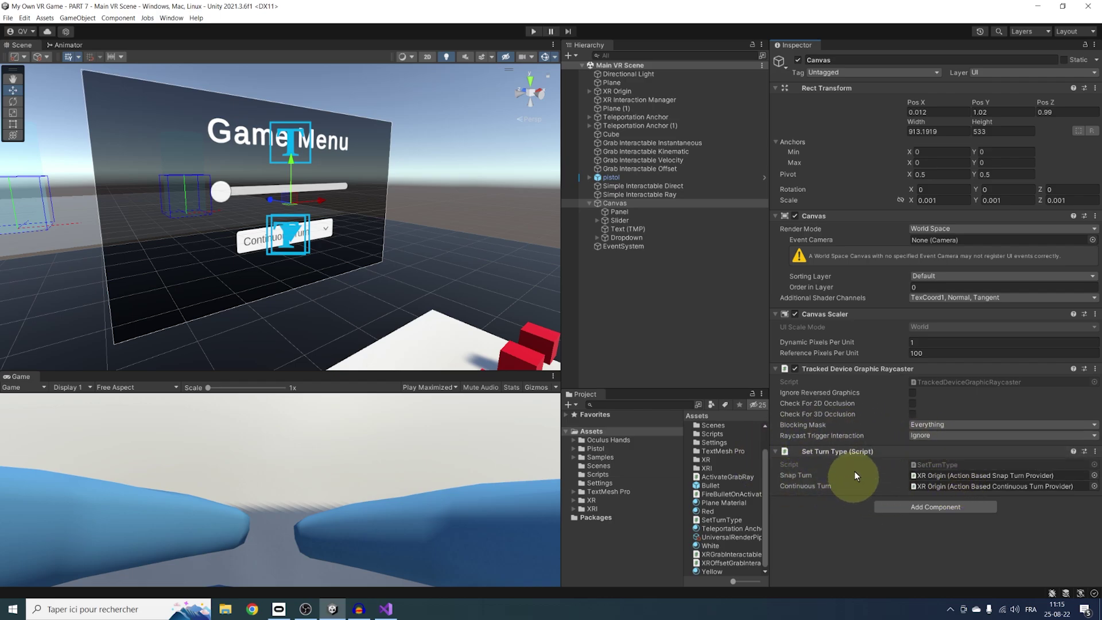
- Add an On Value Changed event to the Dropdown that calls the dynamic SetTurnType.SetTypeFromIndex function on the Canvas
{"action": "left_click", "coordinate": [615, 239]}
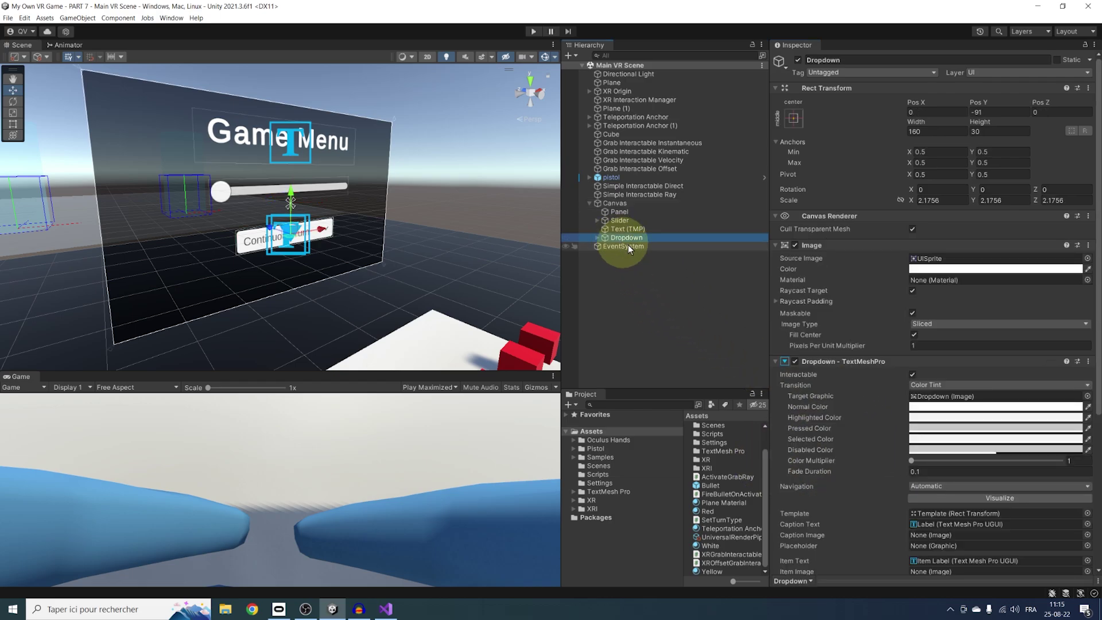
{"action": "scroll", "coordinate": [918, 412], "scroll_direction": "down", "scroll_amount": 5}
{"action": "scroll", "coordinate": [918, 412], "scroll_direction": "down", "scroll_amount": 3}
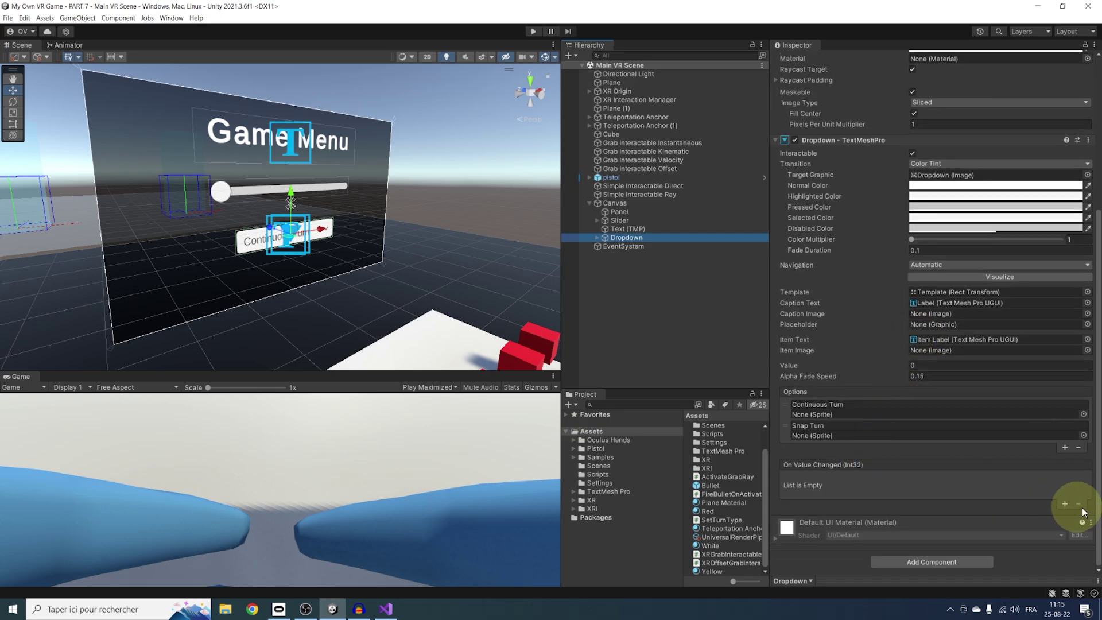
{"action": "left_click", "coordinate": [1065, 503]}
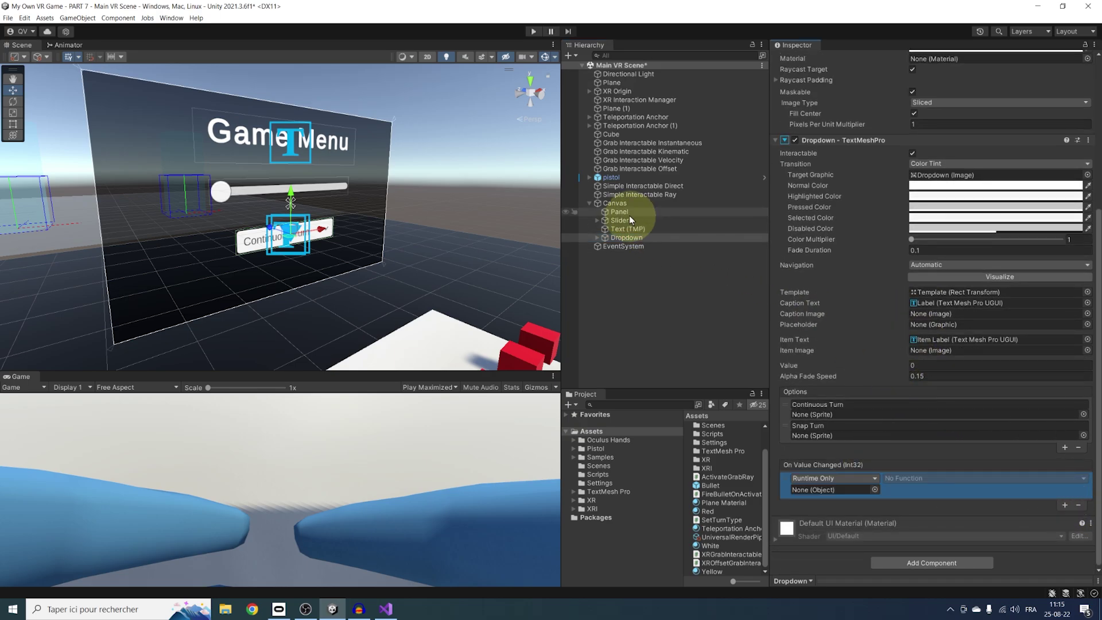
{"action": "left_click_drag", "start_coordinate": [615, 203], "coordinate": [827, 489]}
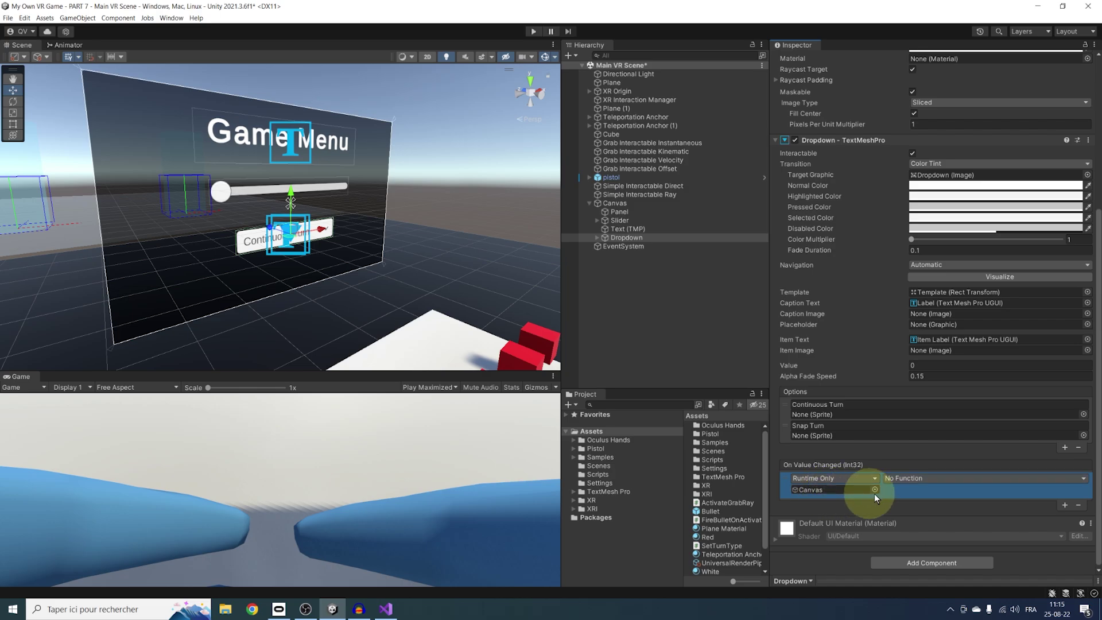
{"action": "left_click", "coordinate": [904, 478]}
{"action": "mouse_move", "coordinate": [933, 556]}
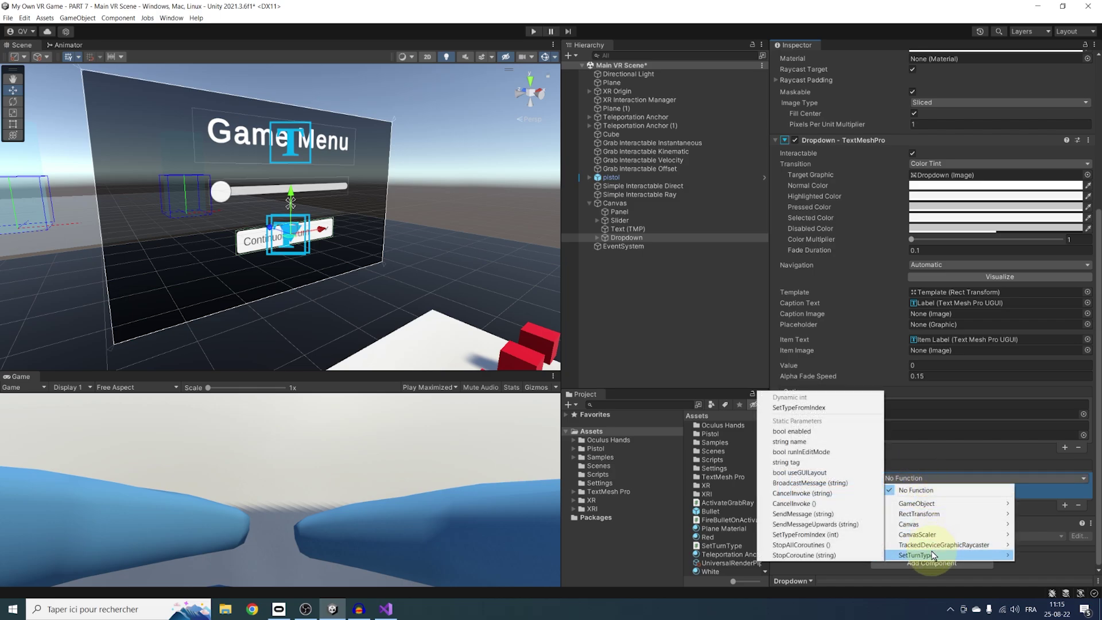
{"action": "left_click", "coordinate": [799, 408]}
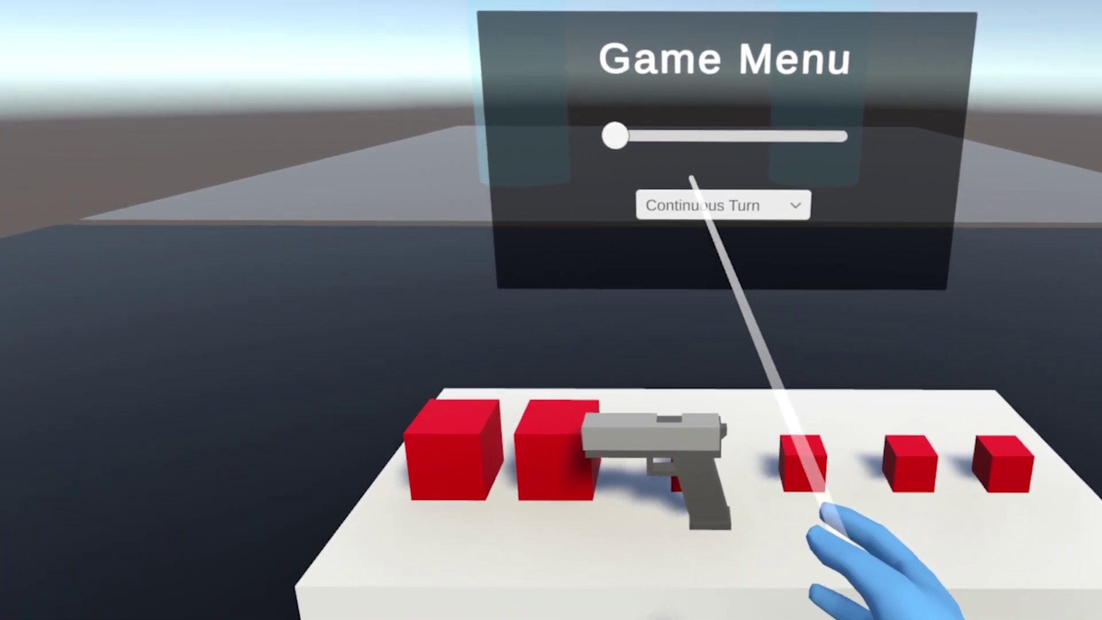
- Test the running game menu in VR by moving its slider with the hand ray
{"action": "left_click_drag", "start_coordinate": [614, 136], "coordinate": [834, 130]}
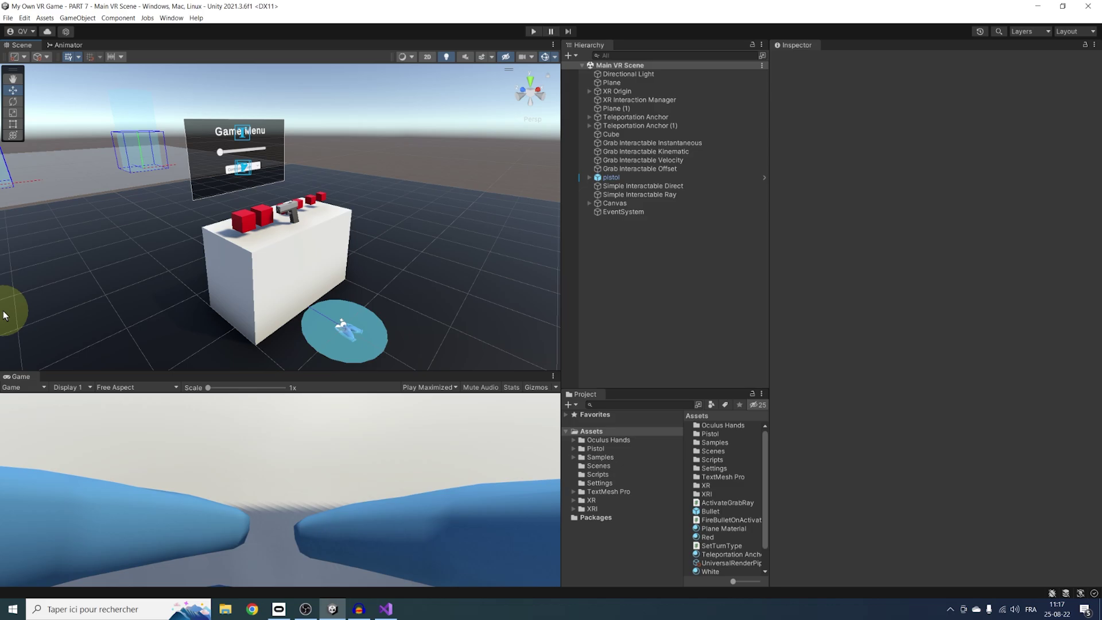
- Create an empty scene object named Game Menu and reset its transform
{"action": "right_click_drag", "start_coordinate": [344, 253], "coordinate": [382, 281]}
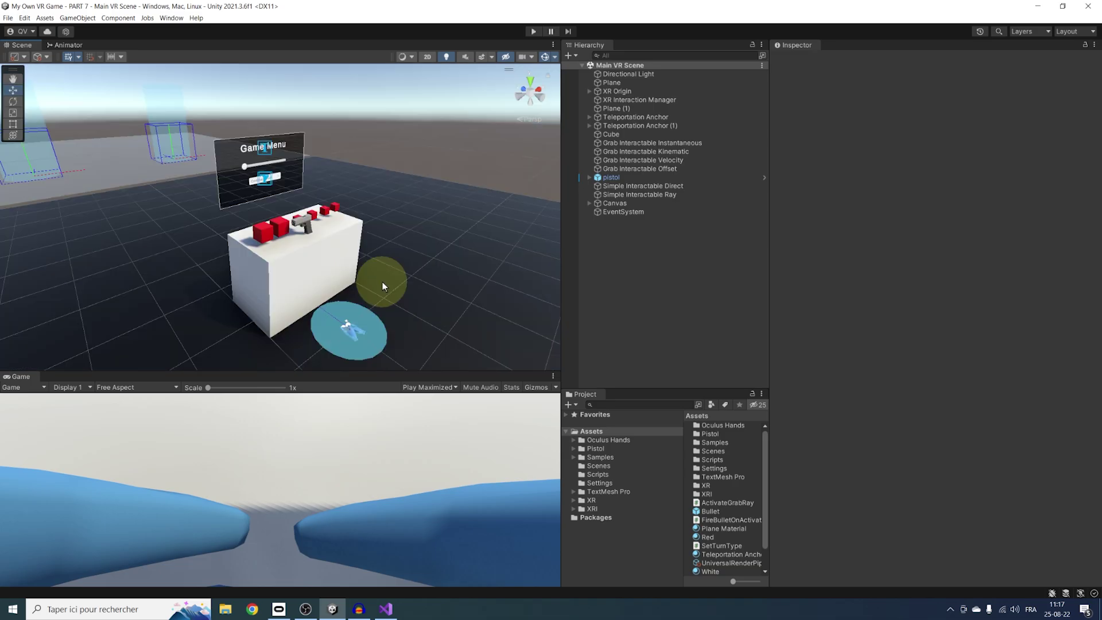
{"action": "right_click", "coordinate": [597, 237]}
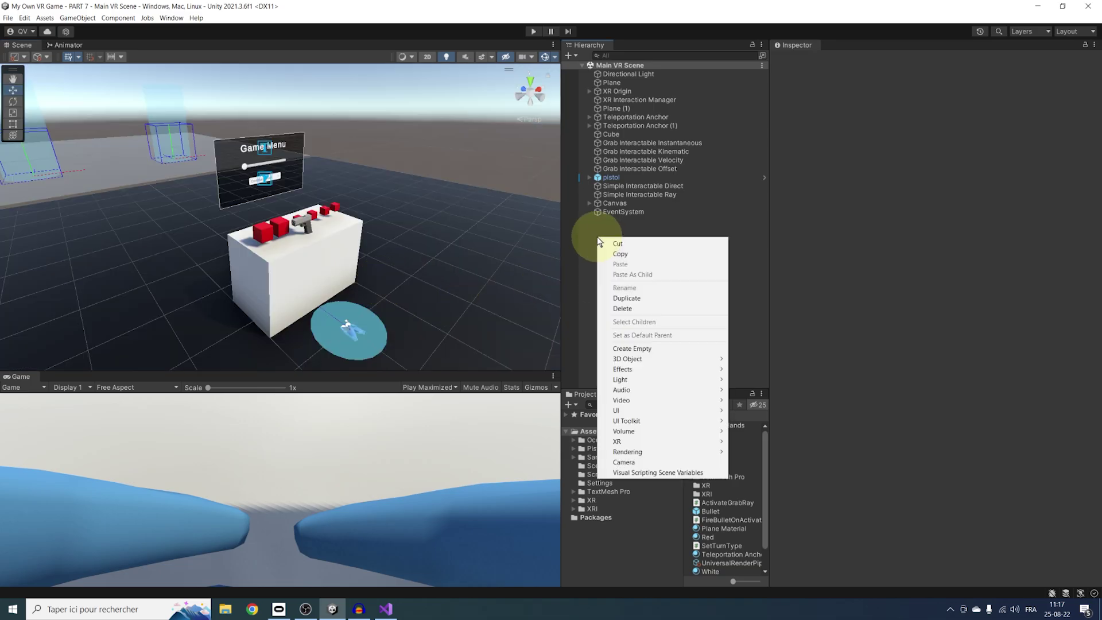
{"action": "left_click", "coordinate": [651, 347]}
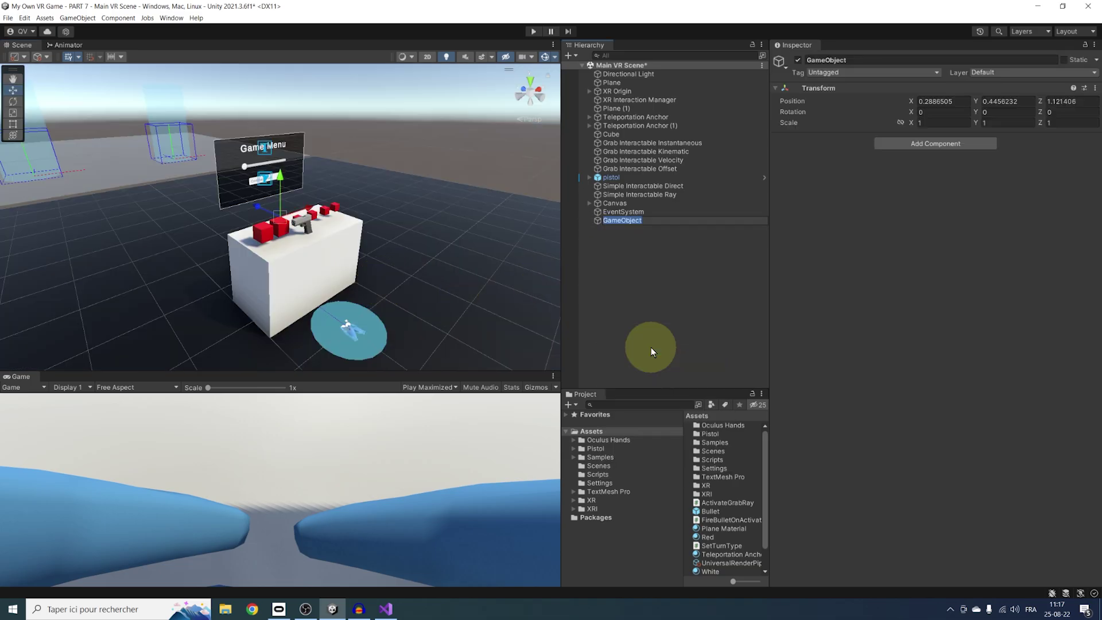
{"action": "type", "text": "Game Menu"}
{"action": "key", "text": "Return"}
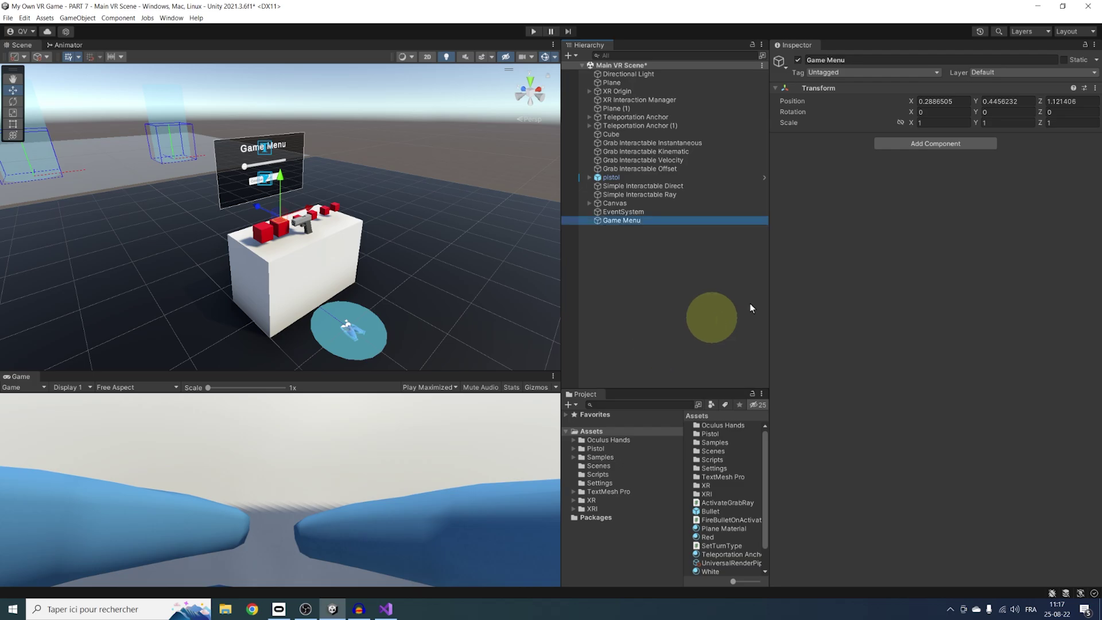
{"action": "left_click", "coordinate": [1094, 88]}
{"action": "left_click", "coordinate": [1012, 96]}
- Make the Canvas a child of the Game Menu object
{"action": "left_click_drag", "start_coordinate": [614, 204], "coordinate": [610, 222]}
{"action": "left_click", "coordinate": [615, 214]}
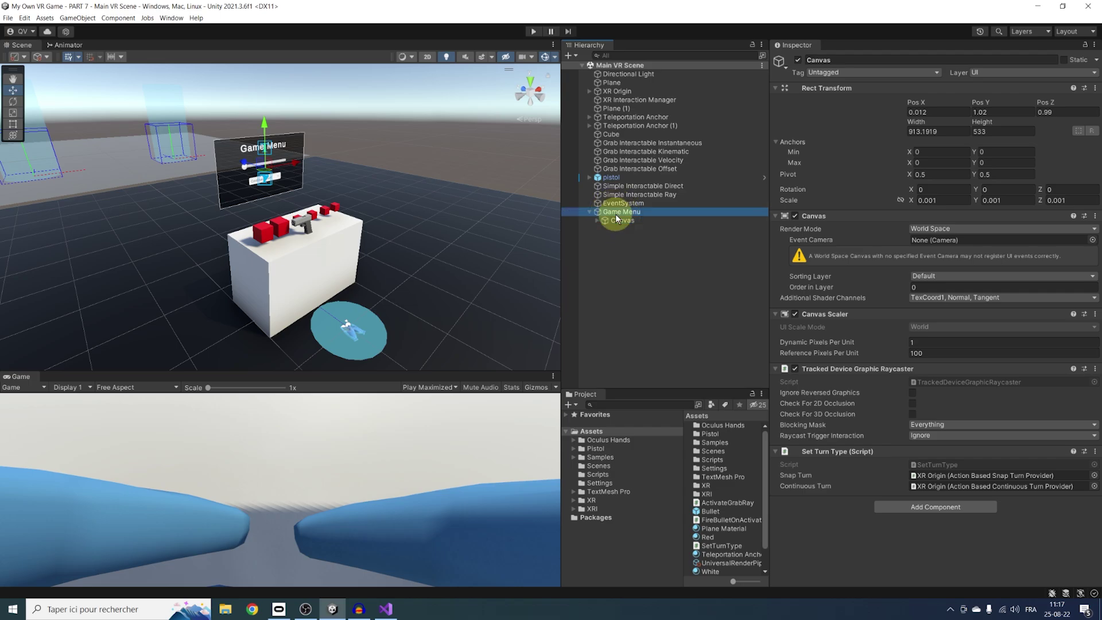
{"action": "left_click", "coordinate": [618, 219]}
- Add a new script component named GameMenuManager to the Game Menu object and open it in Visual Studio
{"action": "left_click", "coordinate": [613, 211]}
{"action": "left_click", "coordinate": [894, 147]}
{"action": "type", "text": "G"}
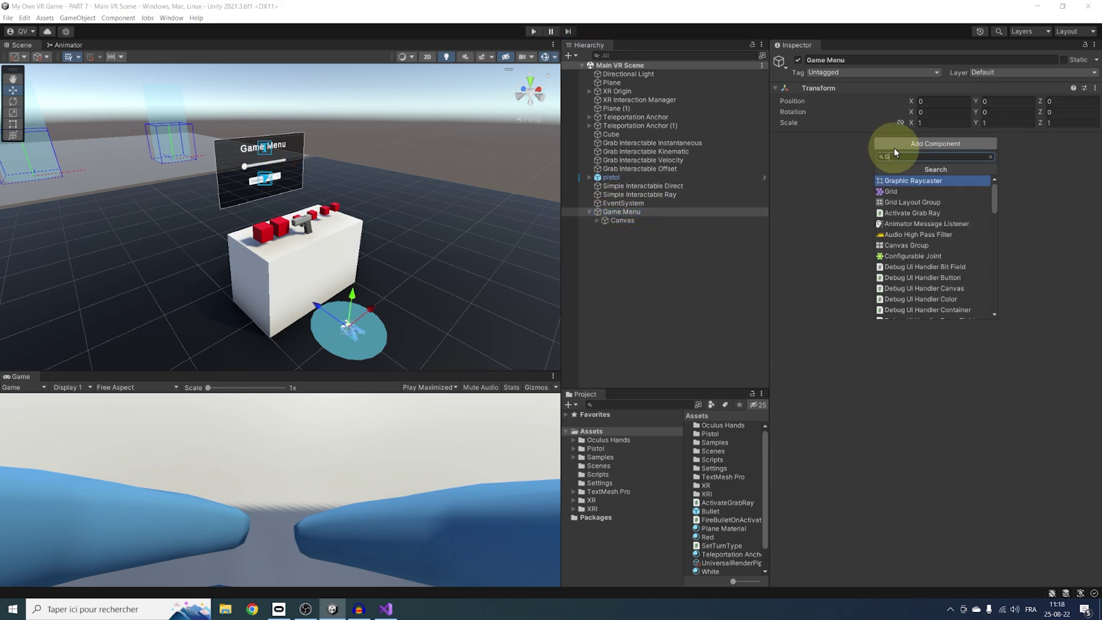
{"action": "type", "text": "ameMenuManager"}
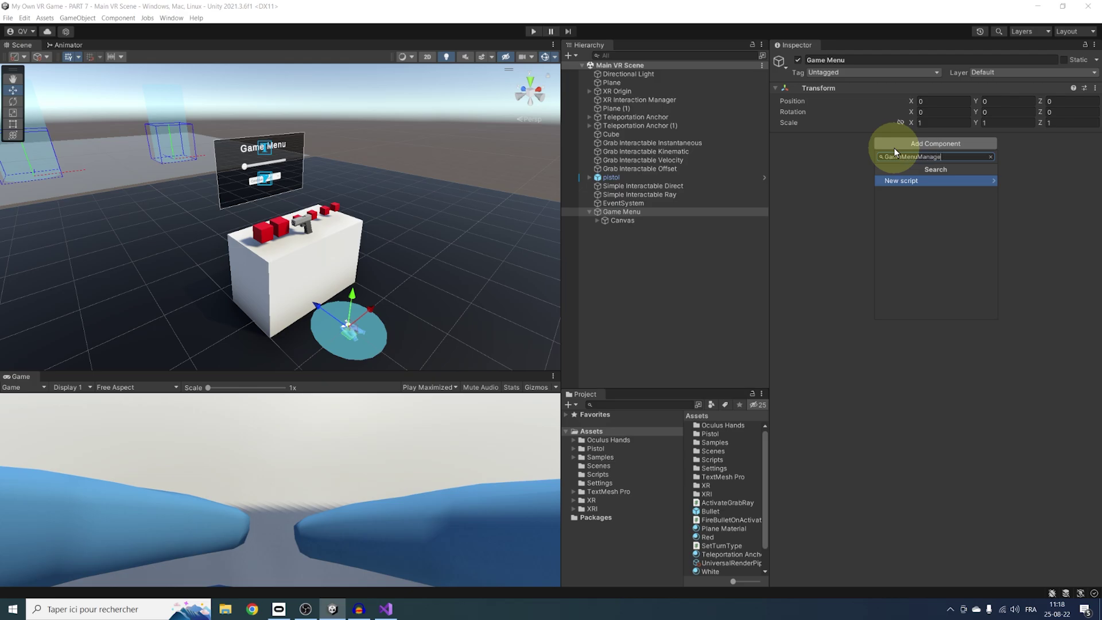
{"action": "key", "text": "Return"}
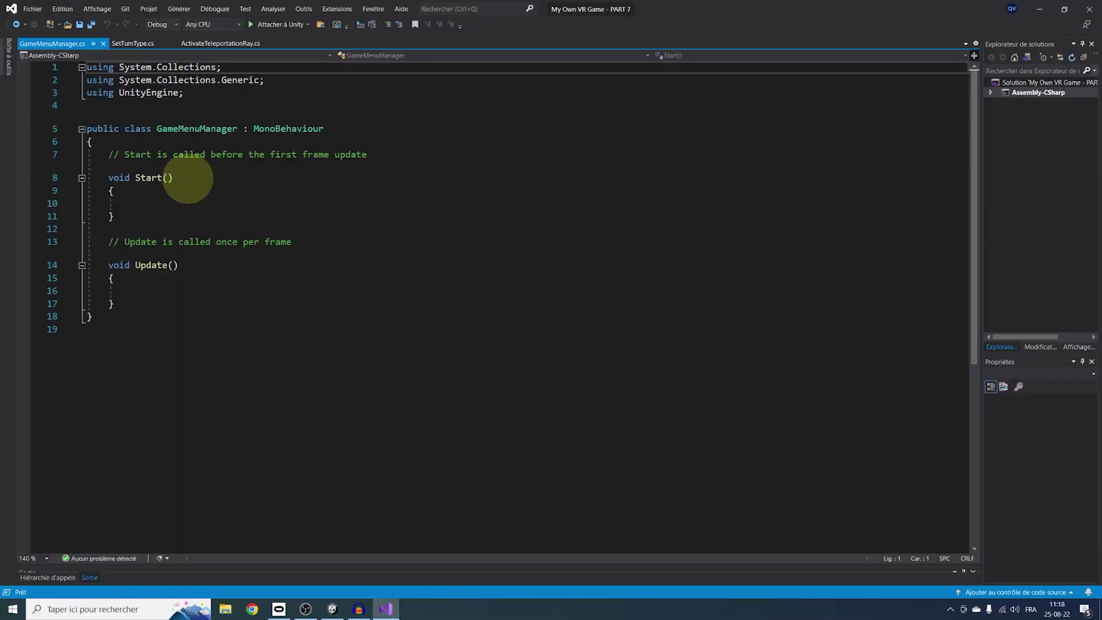
- Declare a public GameObject variable named menu at the start of the GameMenuManager class
{"action": "left_click", "coordinate": [167, 141]}
{"action": "key", "text": "Return"}
{"action": "key", "text": "Return"}
{"action": "key", "text": "Up"}
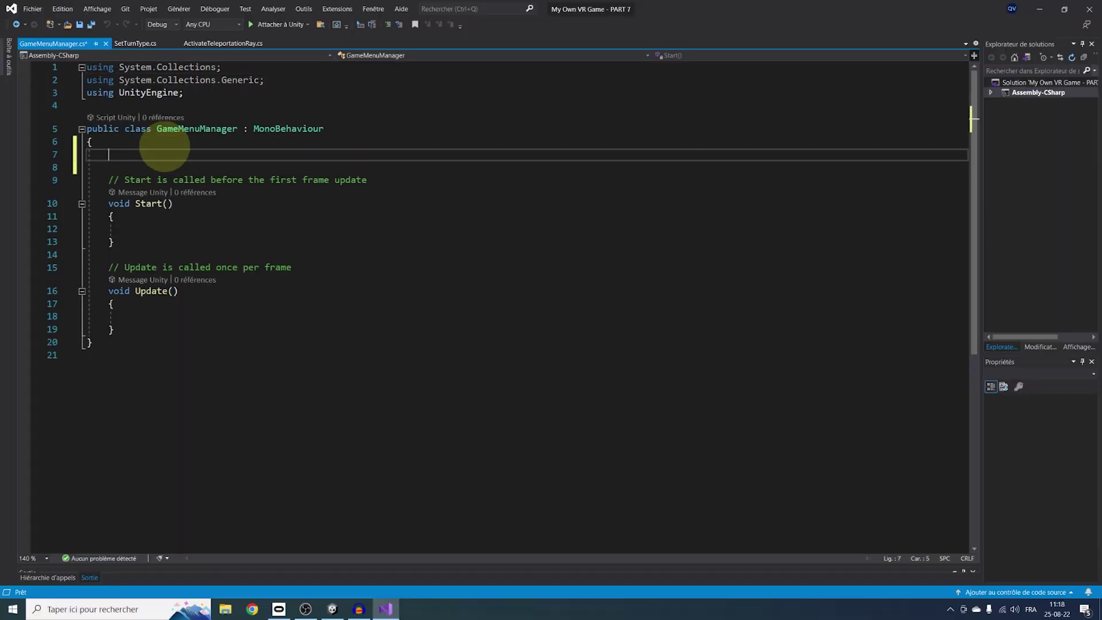
{"action": "type", "text": "public GameObject menu;"}
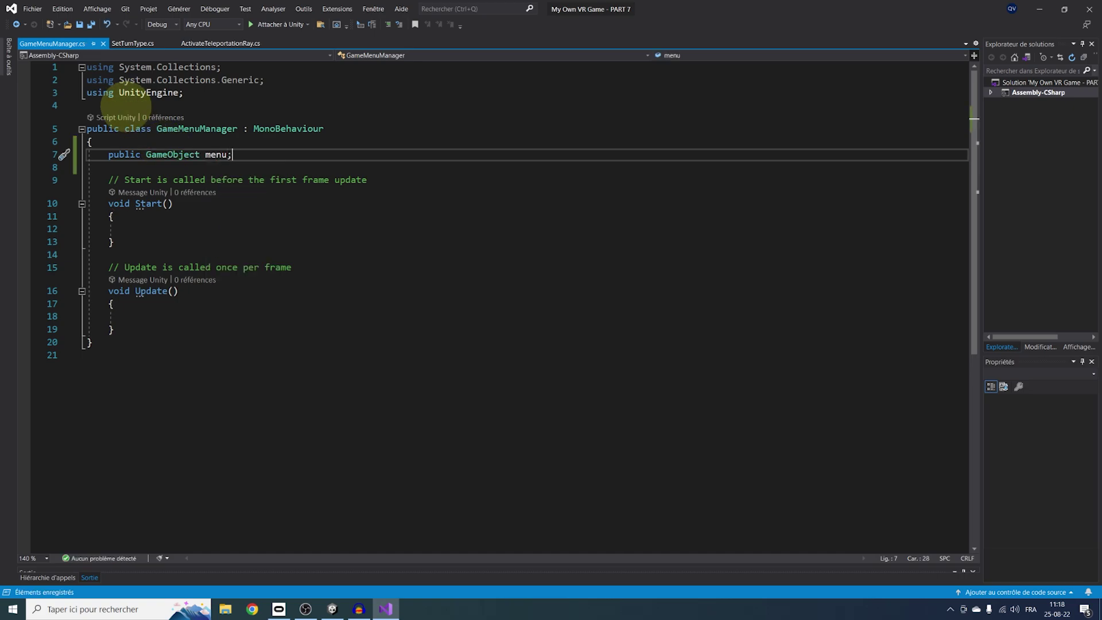
- Add a using UnityEngine.InputSystem directive below the existing using lines
{"action": "left_click", "coordinate": [122, 106]}
{"action": "type", "text": "using UnityEn"}
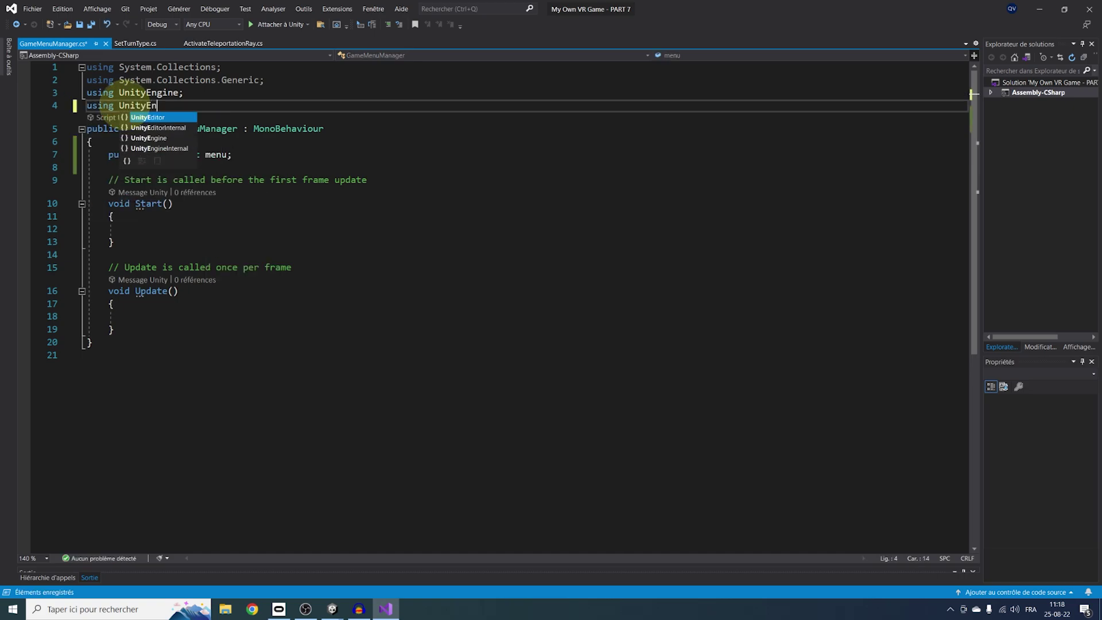
{"action": "type", "text": "gine.InputSystem;"}
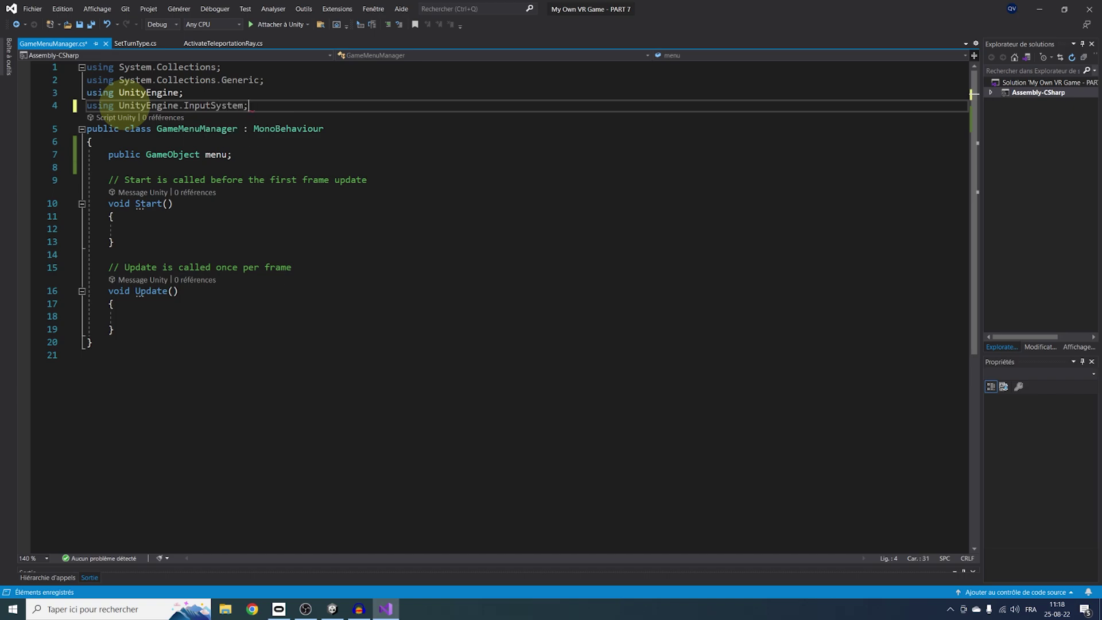
{"action": "key", "text": "Return"}
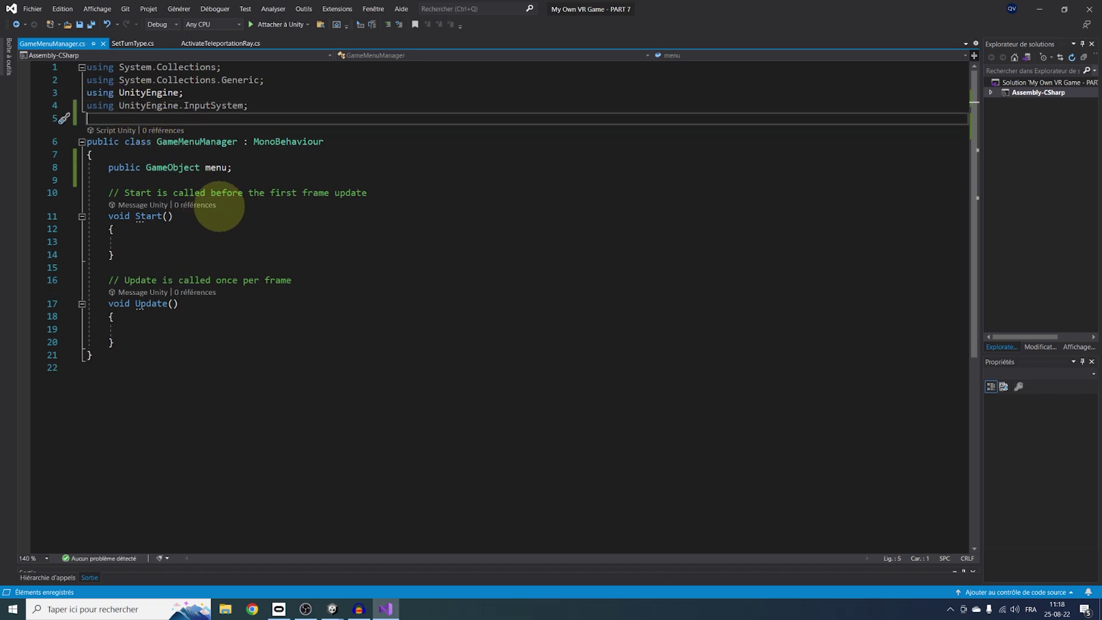
- Declare a public InputActionProperty variable named showButton below menu
{"action": "left_click", "coordinate": [241, 168]}
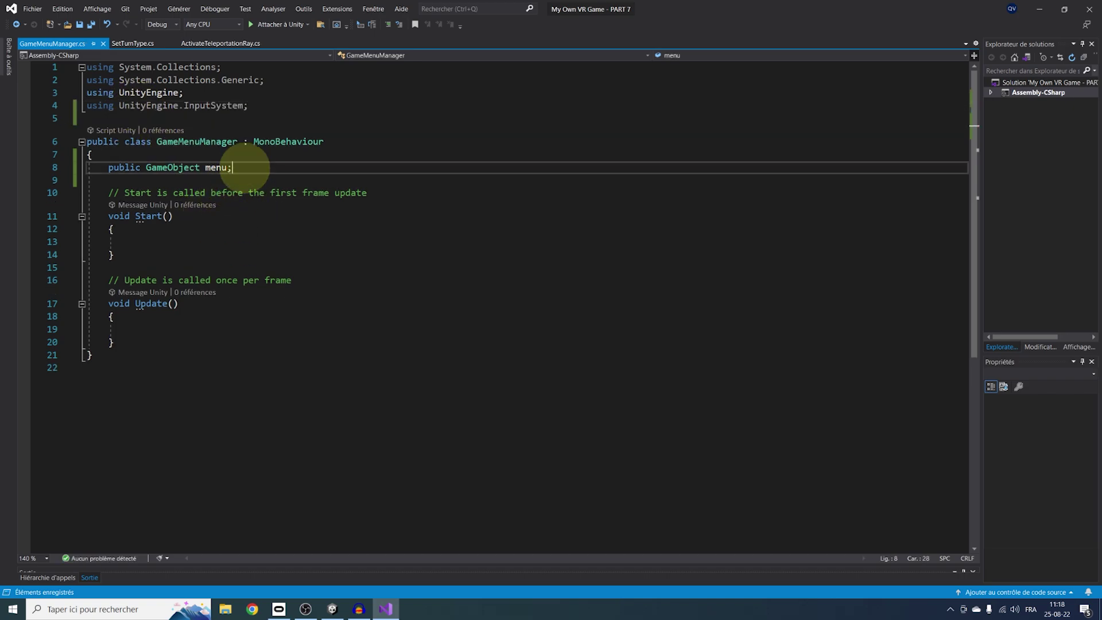
{"action": "key", "text": "Return"}
{"action": "type", "text": "public Input"}
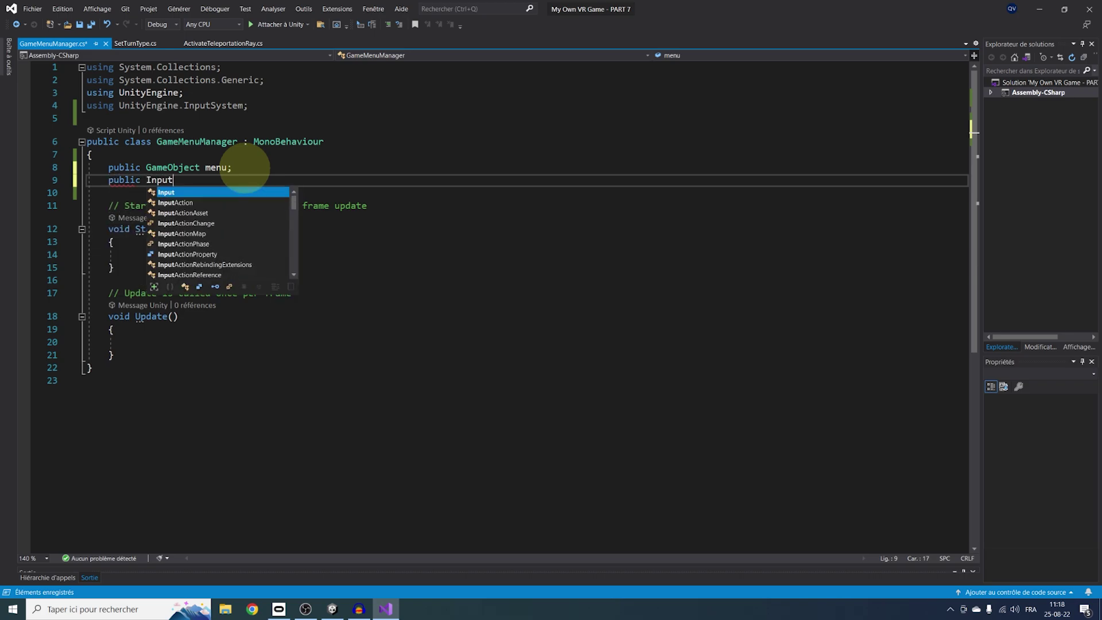
{"action": "type", "text": "ActionNPro show"}
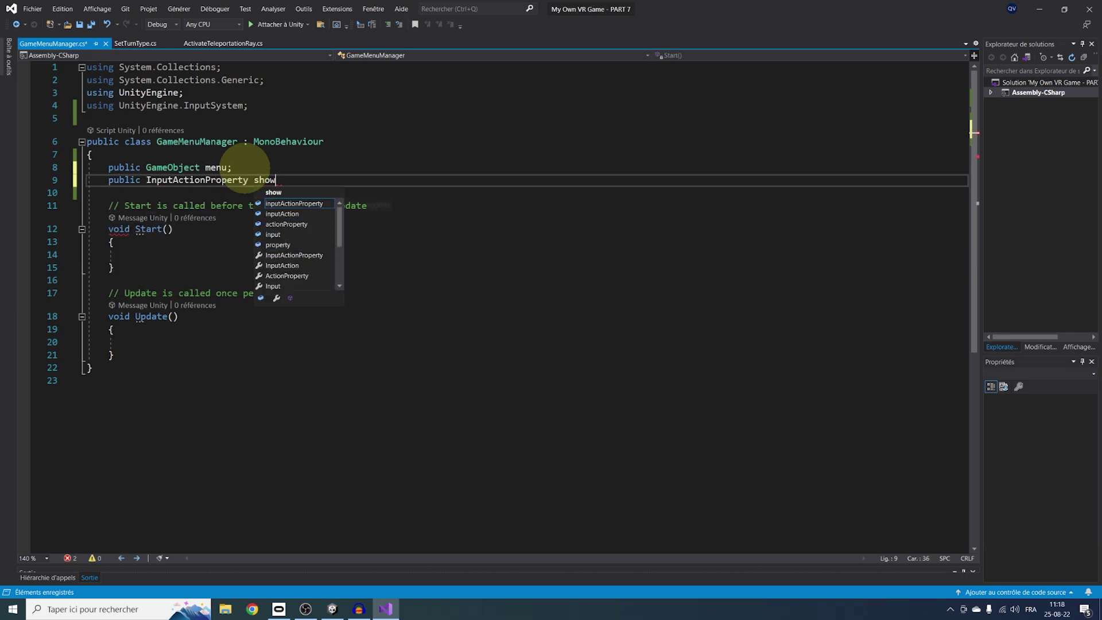
{"action": "type", "text": "Button;"}
- In Update, add an if statement with the condition showButton.action.WasPressedThisFrame()
{"action": "scroll", "coordinate": [244, 167], "scroll_direction": "down", "scroll_amount": 2}
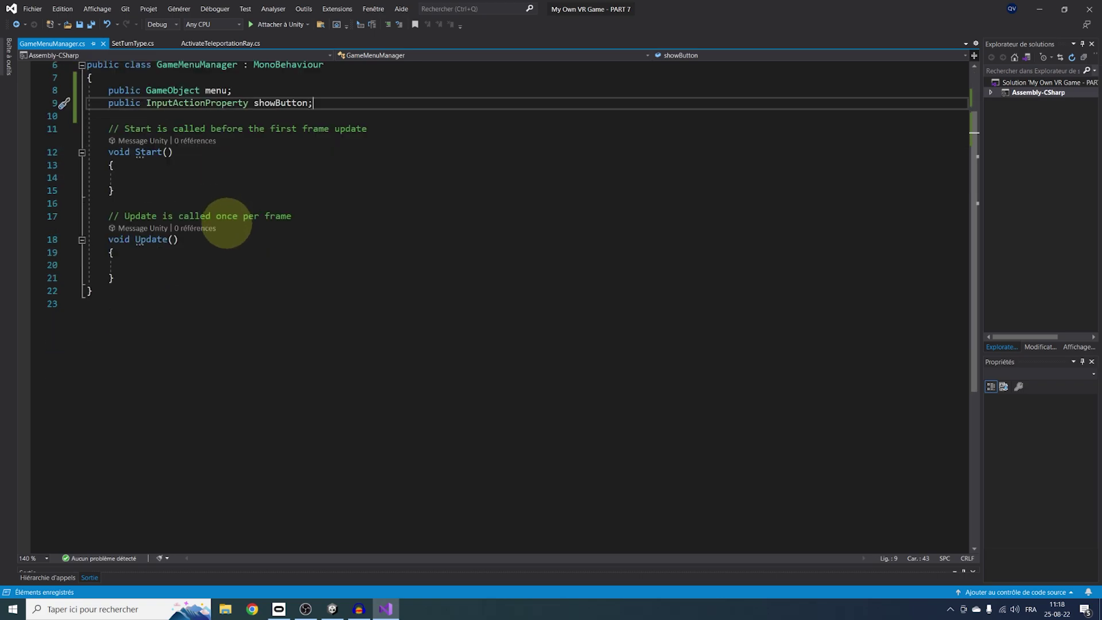
{"action": "left_click", "coordinate": [169, 265]}
{"action": "type", "text": "if(showButton.action."}
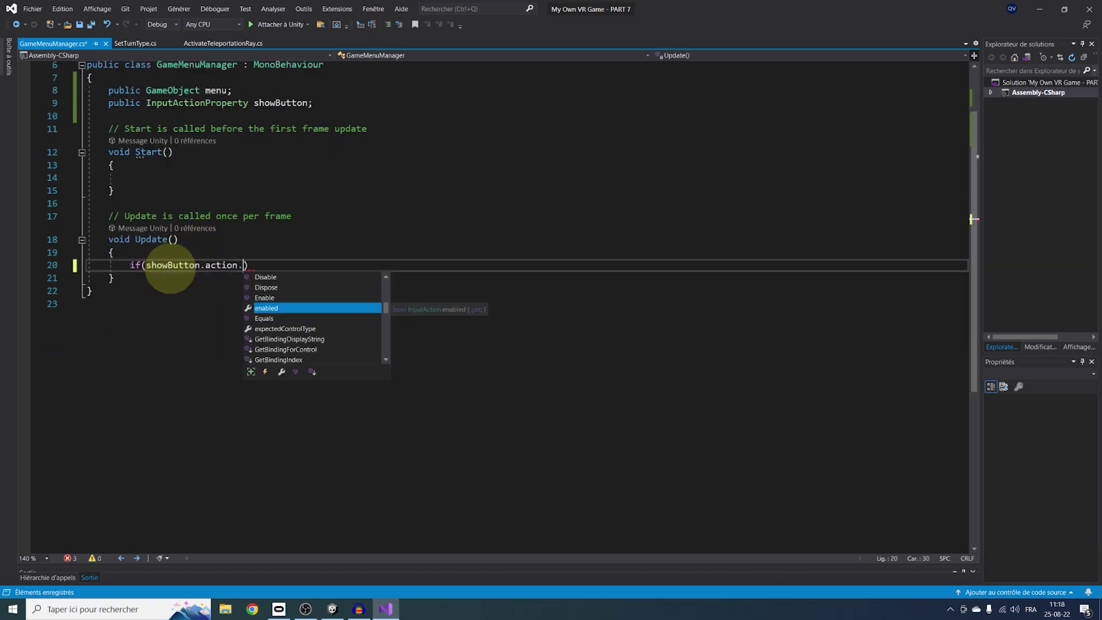
{"action": "type", "text": "was"}
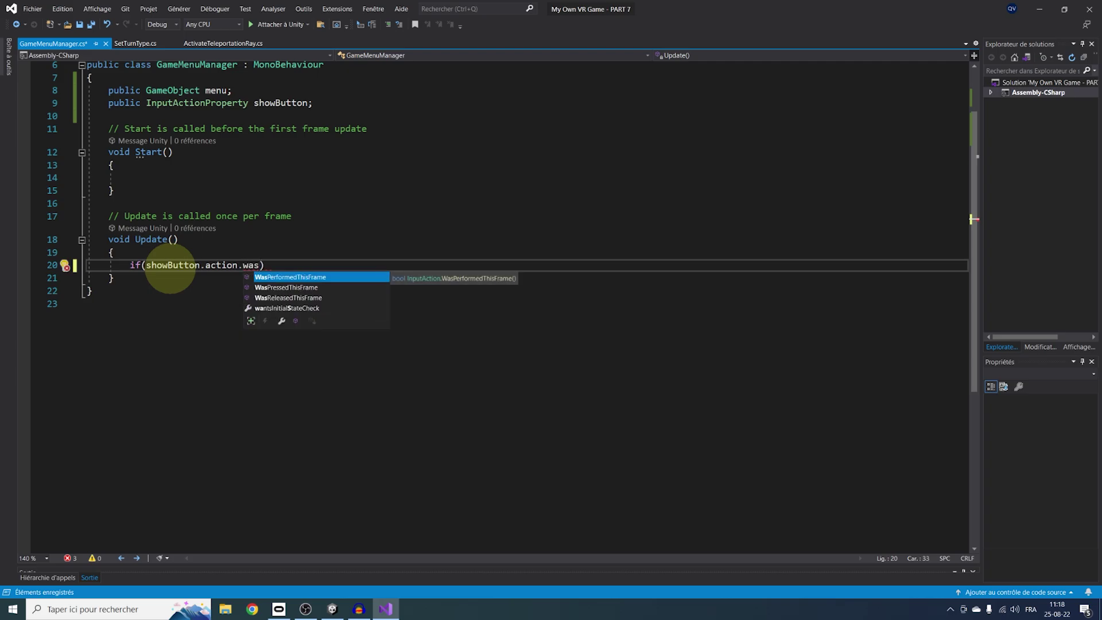
{"action": "key", "text": "Down"}
{"action": "key", "text": "Tab"}
{"action": "type", "text": "())"}
{"action": "key", "text": "Return"}
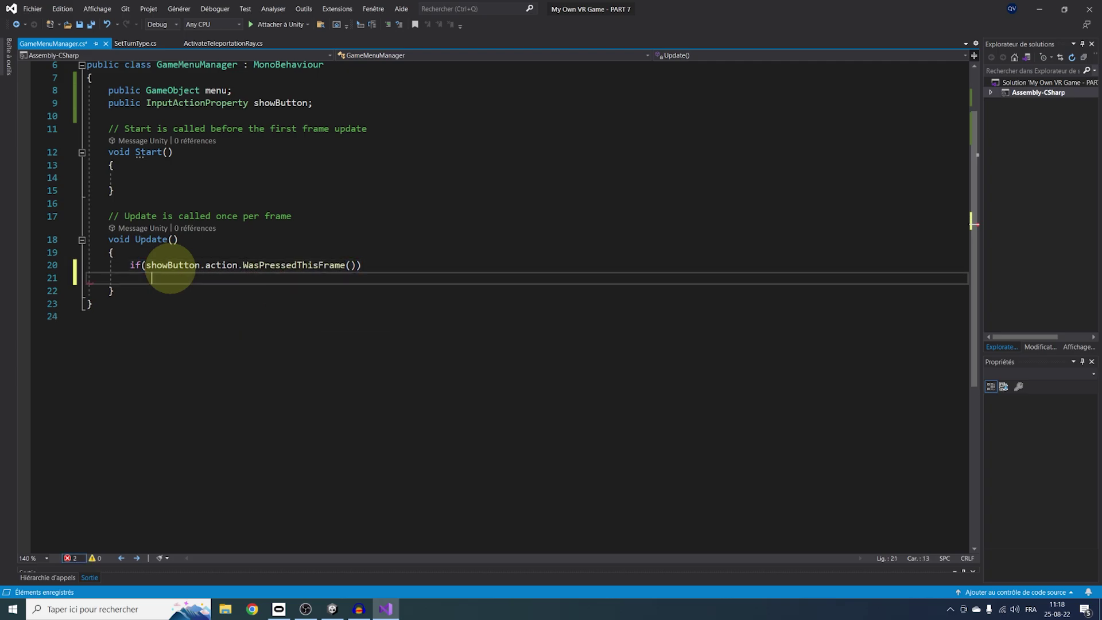
- Inside the if block, toggle the menu with menu.SetActive(!menu.activeSelf)
{"action": "type", "text": "{"}
{"action": "key", "text": "Return"}
{"action": "type", "text": "menu.SetActive"}
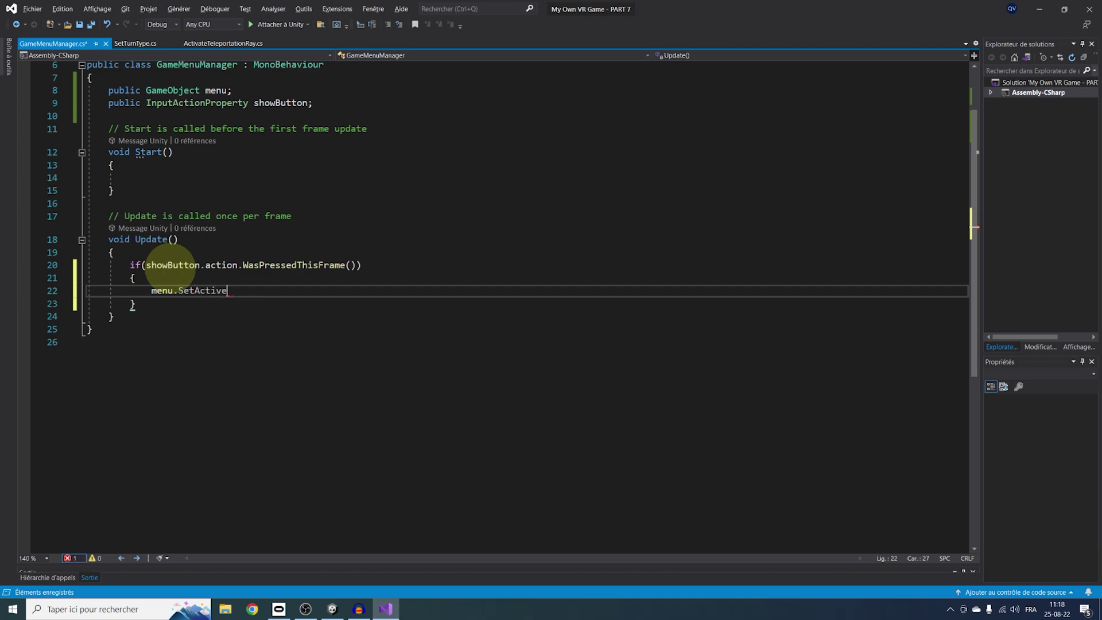
{"action": "type", "text": "(!menu.acti"}
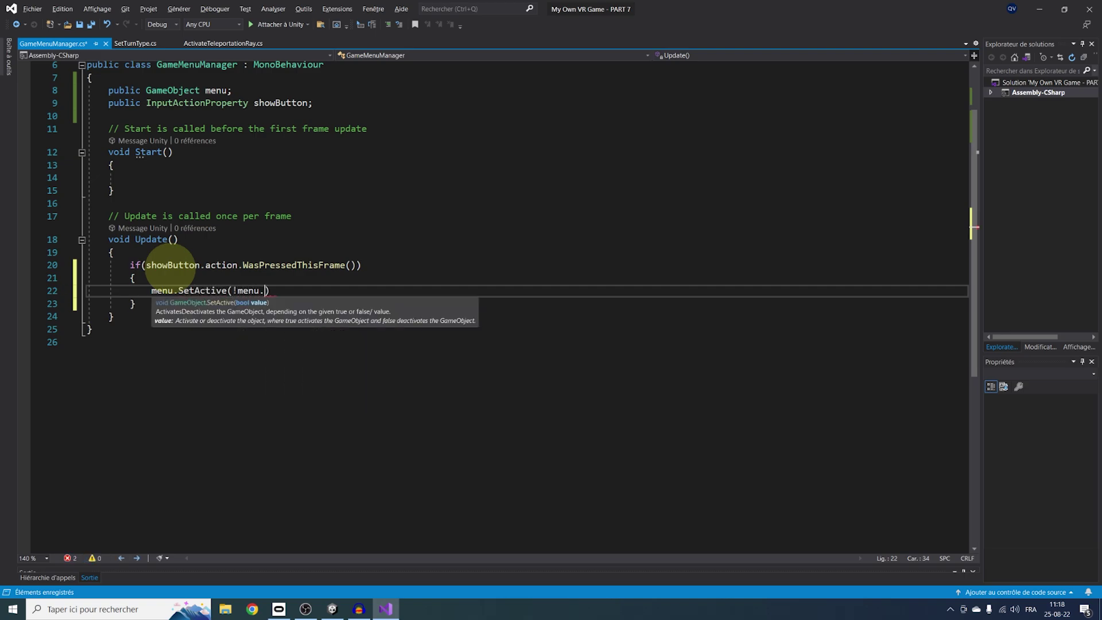
{"action": "key", "text": "Down"}
{"action": "key", "text": "Tab"}
{"action": "type", "text": ")"}
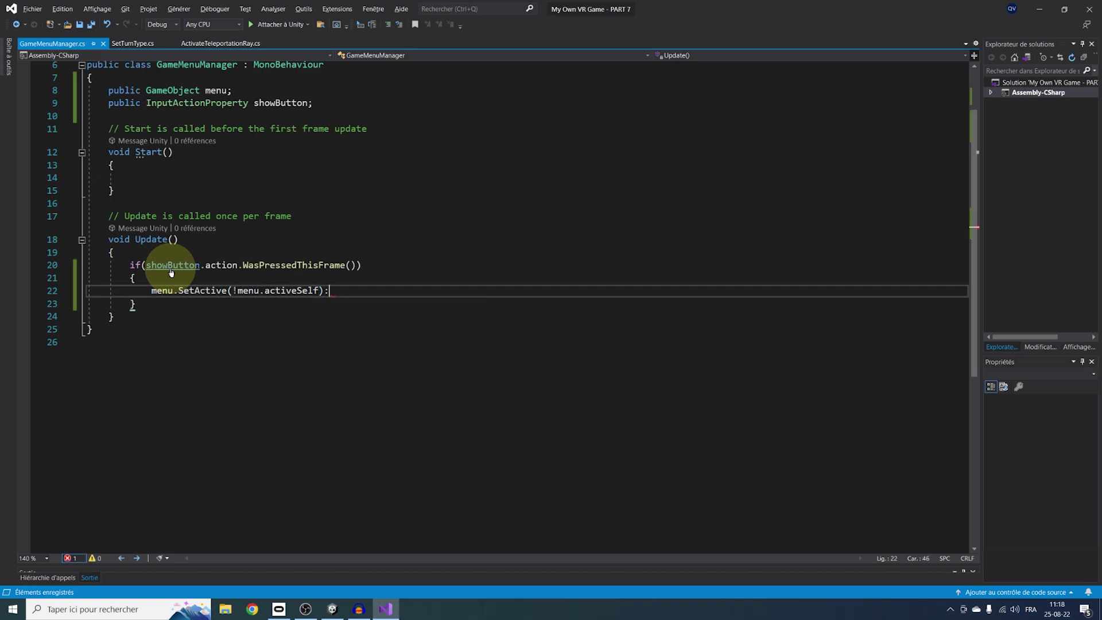
- Back in Unity, assign the Canvas to the Menu reference of Game Menu Manager and save the scene
{"action": "key", "text": "alt+Tab"}
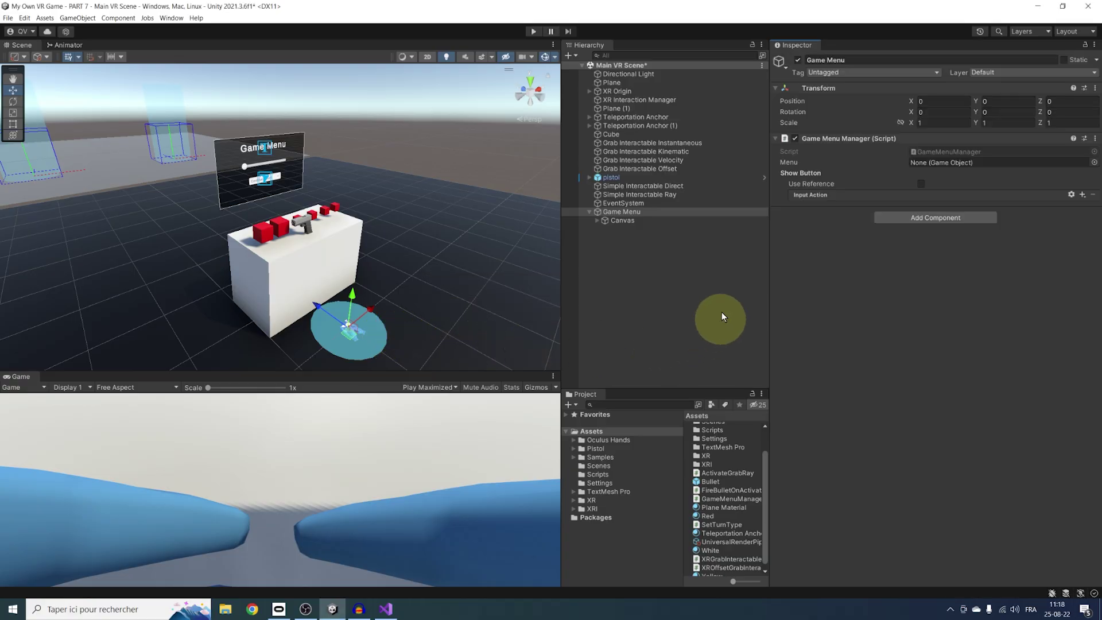
{"action": "left_click_drag", "start_coordinate": [623, 220], "coordinate": [942, 164]}
{"action": "key", "text": "ctrl+s"}
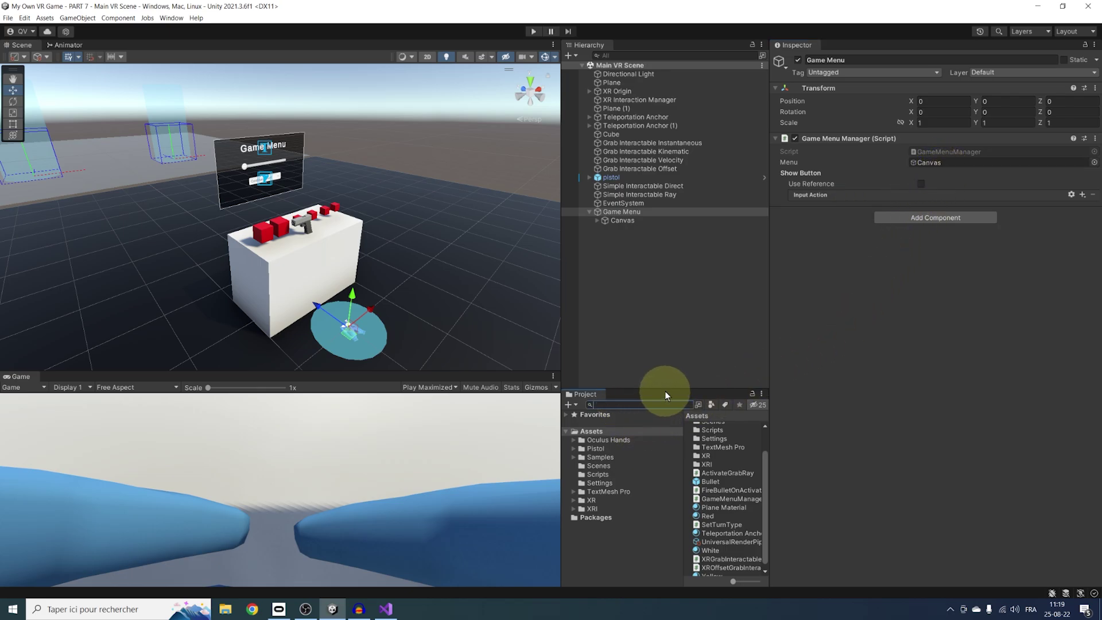
- Search the project assets for XRI Default and open the XRI Default Input Actions asset for editing
{"action": "left_click_drag", "start_coordinate": [664, 391], "coordinate": [652, 280]}
{"action": "left_click", "coordinate": [651, 289]}
{"action": "type", "text": "X"}
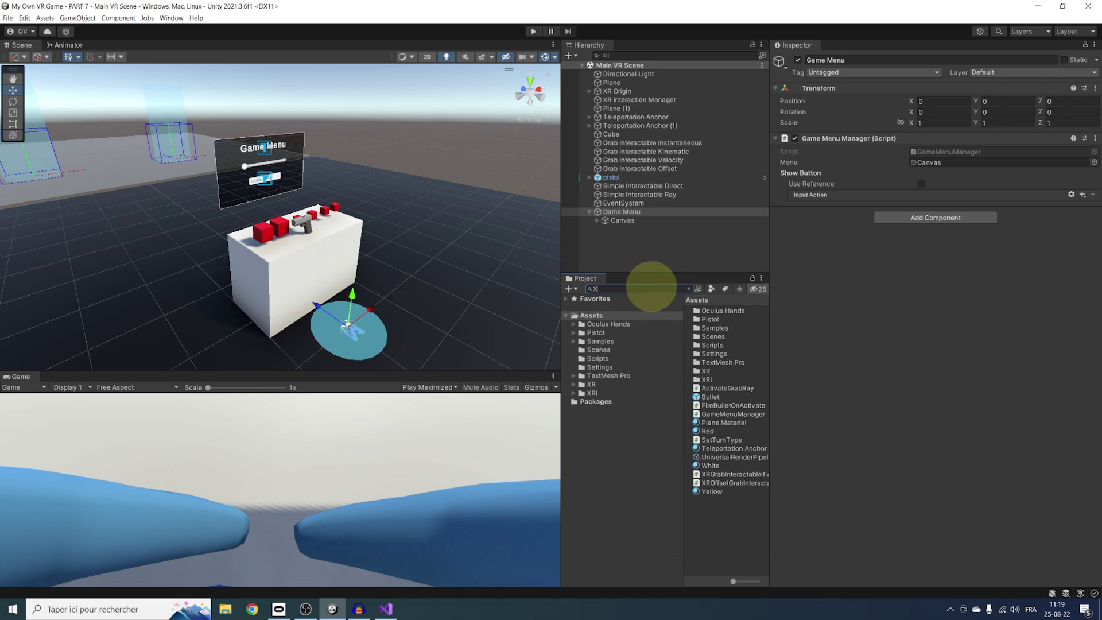
{"action": "type", "text": "RI Defaul"}
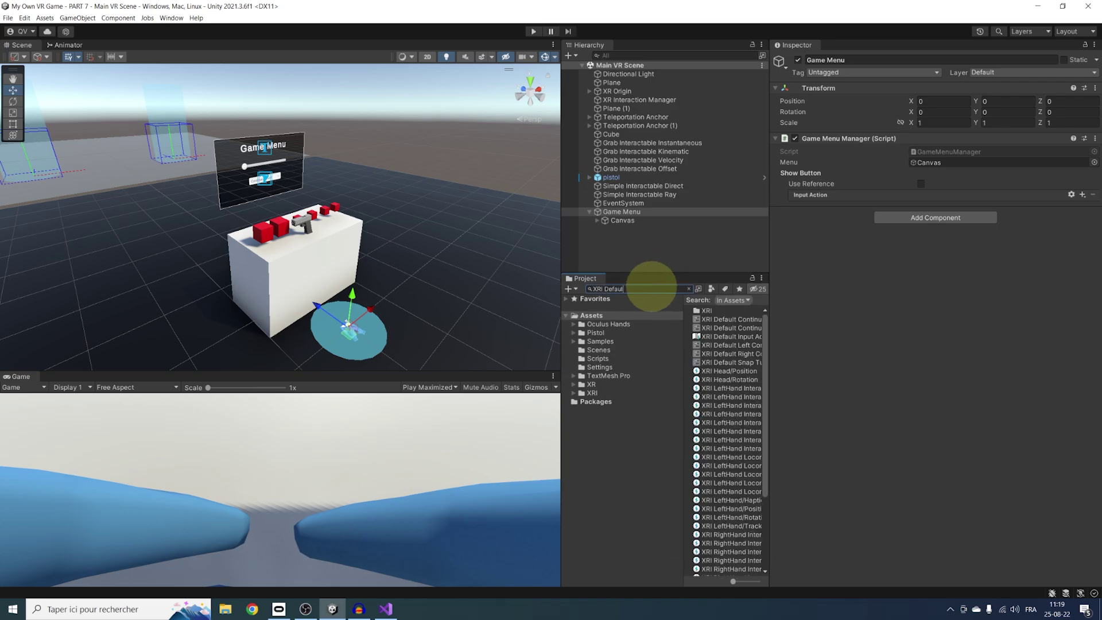
{"action": "type", "text": "t"}
{"action": "left_click", "coordinate": [723, 327]}
{"action": "left_click_drag", "start_coordinate": [770, 332], "coordinate": [817, 344]}
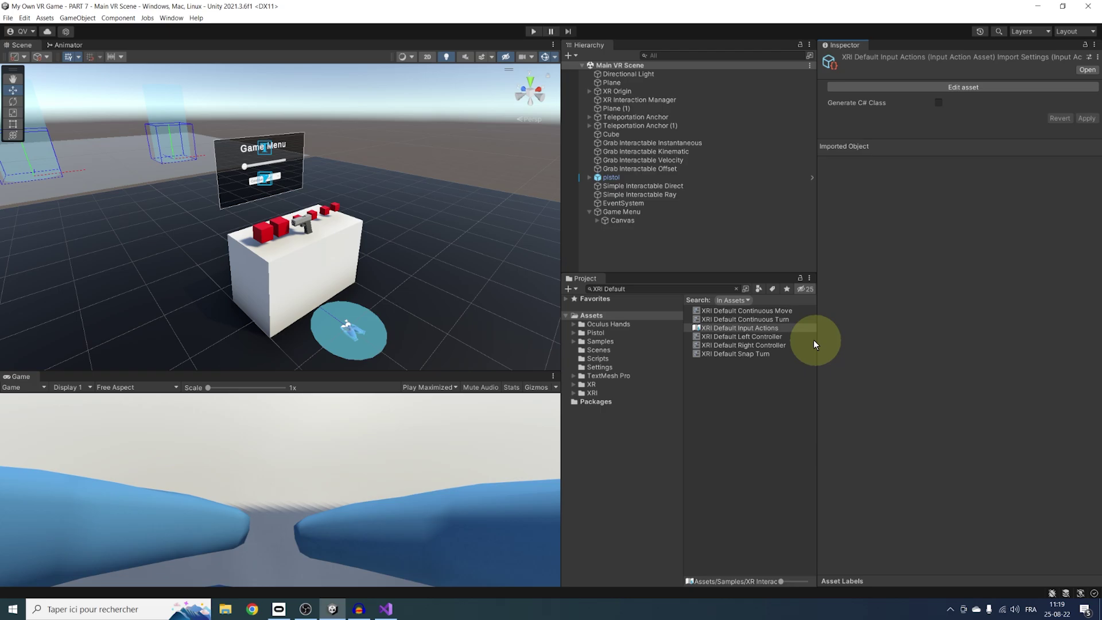
{"action": "double_click", "coordinate": [769, 334]}
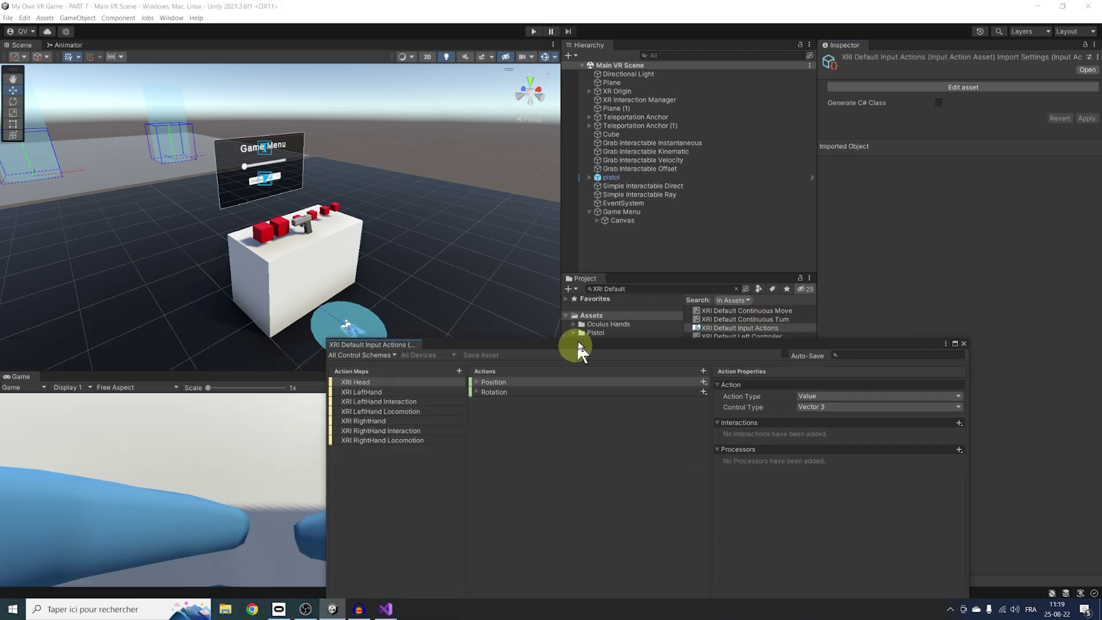
- Add a new action named Menu to the XRI LeftHand Interaction action map
{"action": "left_click_drag", "start_coordinate": [583, 343], "coordinate": [535, 185]}
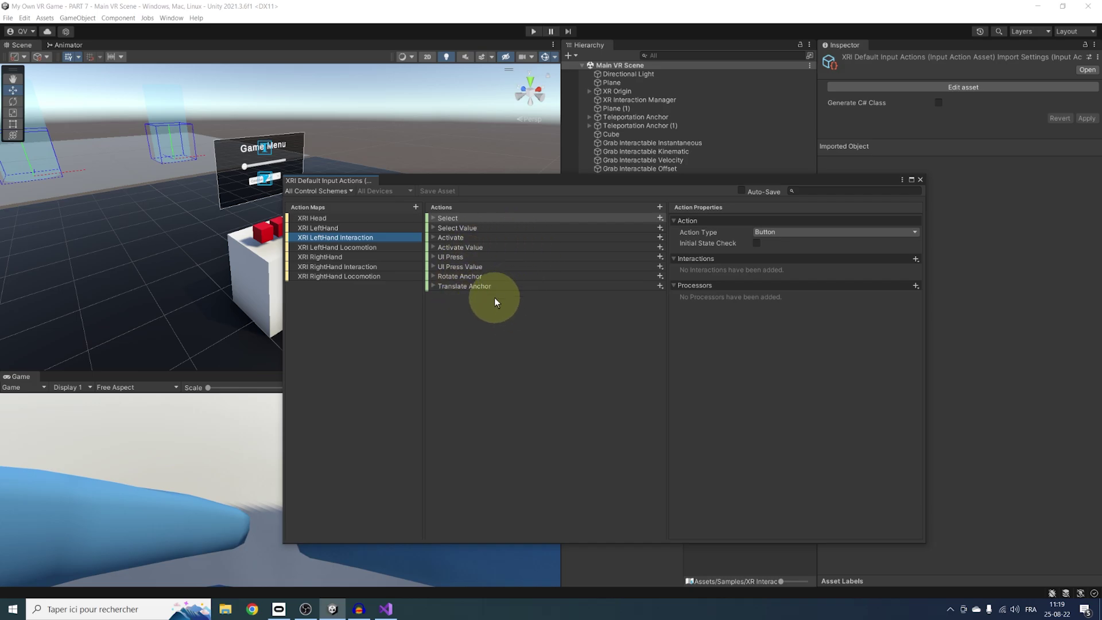
{"action": "left_click", "coordinate": [659, 207]}
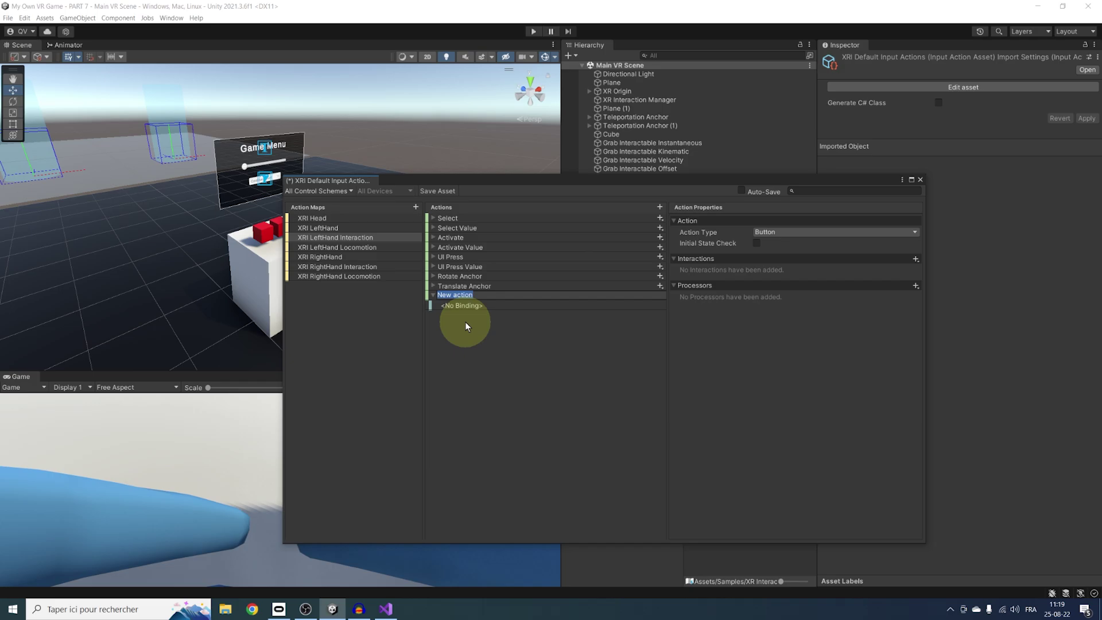
{"action": "type", "text": "Menu"}
{"action": "key", "text": "Return"}
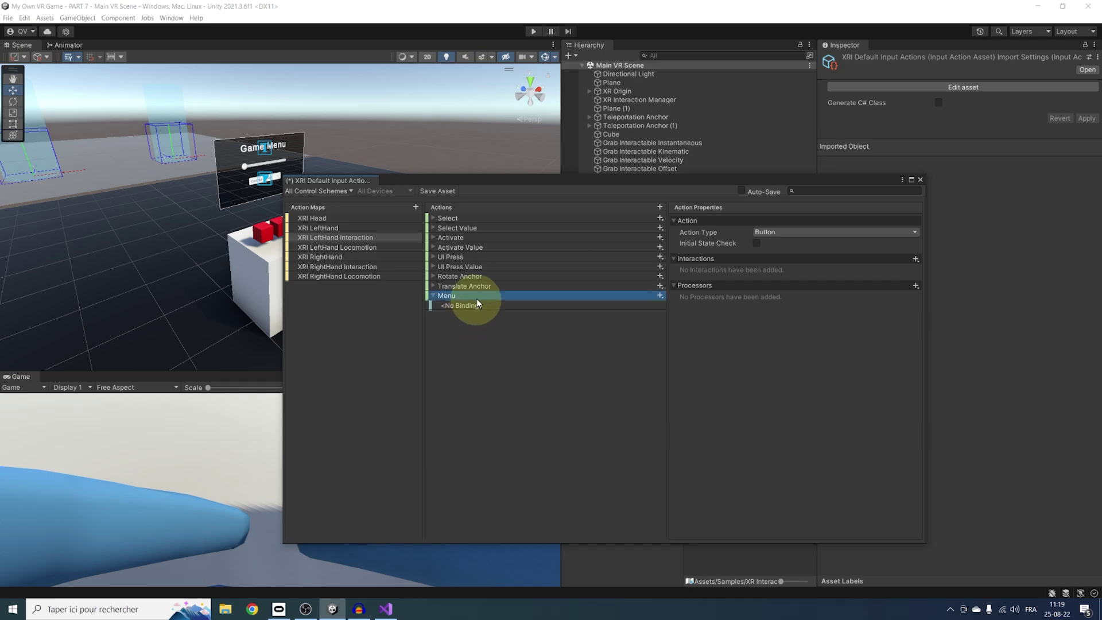
- Bind the Menu action to the left-hand XR Controller's optional menuButton control, then save the asset and close its editor
{"action": "left_click", "coordinate": [476, 306]}
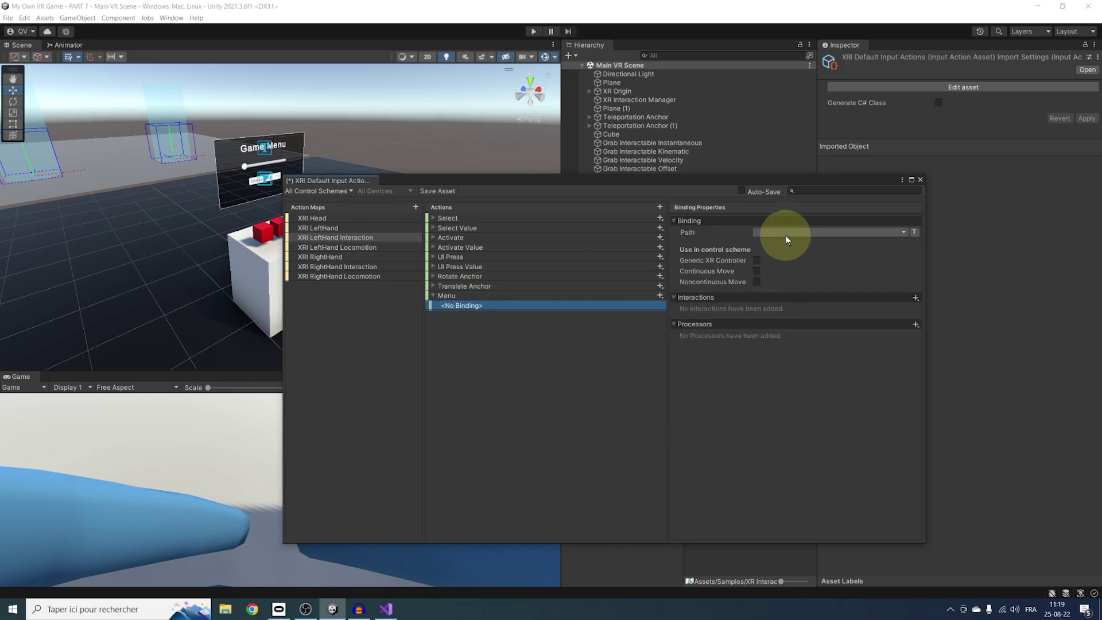
{"action": "left_click", "coordinate": [786, 233]}
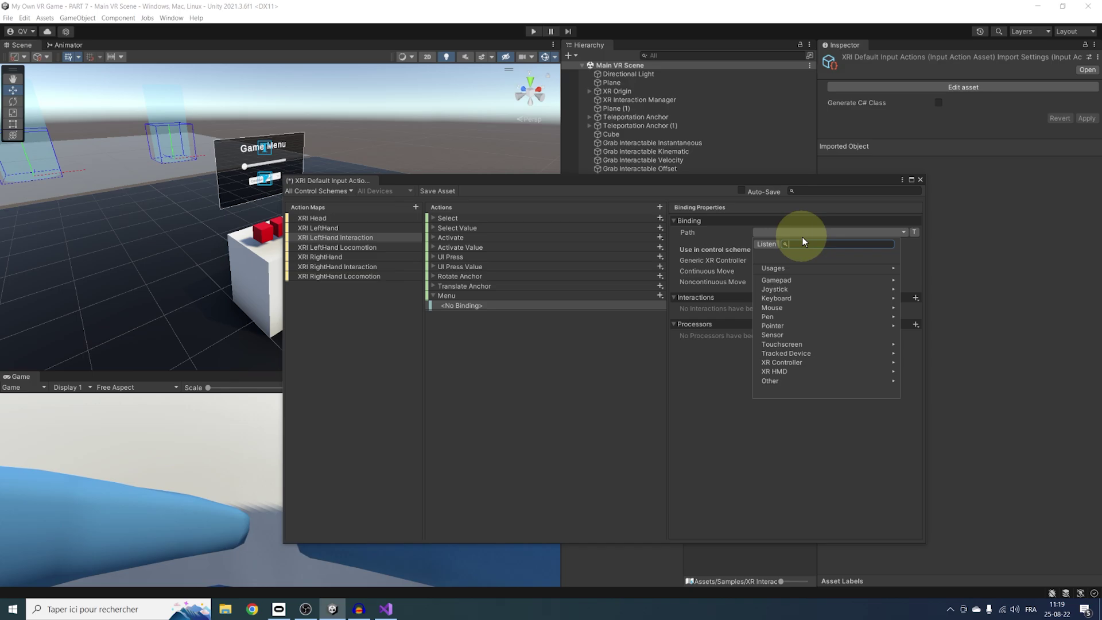
{"action": "left_click", "coordinate": [795, 360]}
{"action": "left_click", "coordinate": [801, 271]}
{"action": "left_click", "coordinate": [797, 287]}
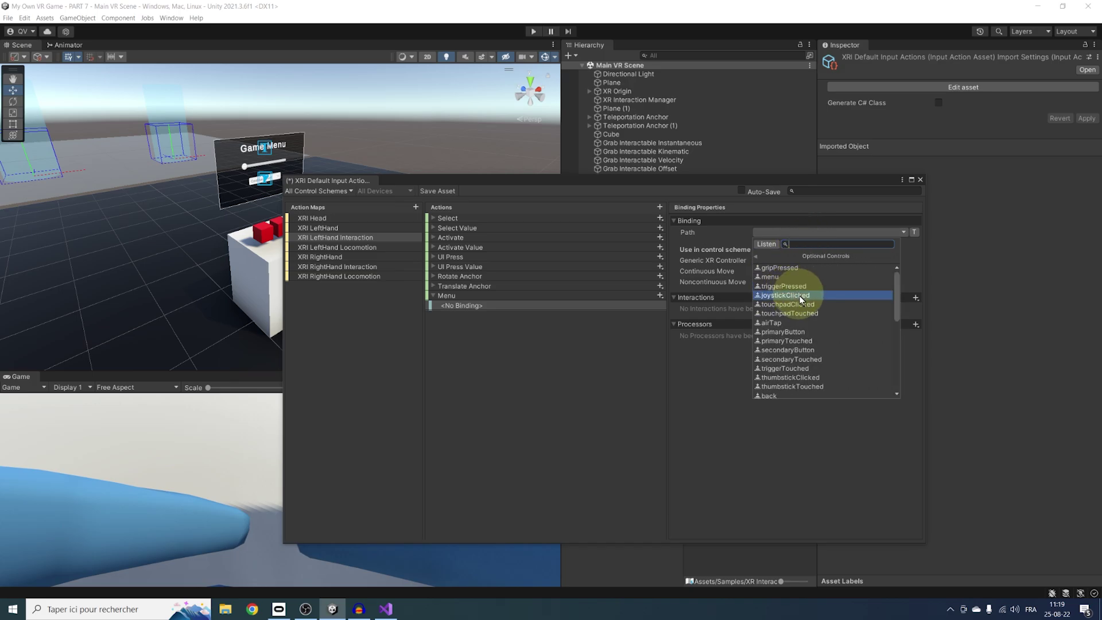
{"action": "scroll", "coordinate": [803, 370], "scroll_direction": "down", "scroll_amount": 5}
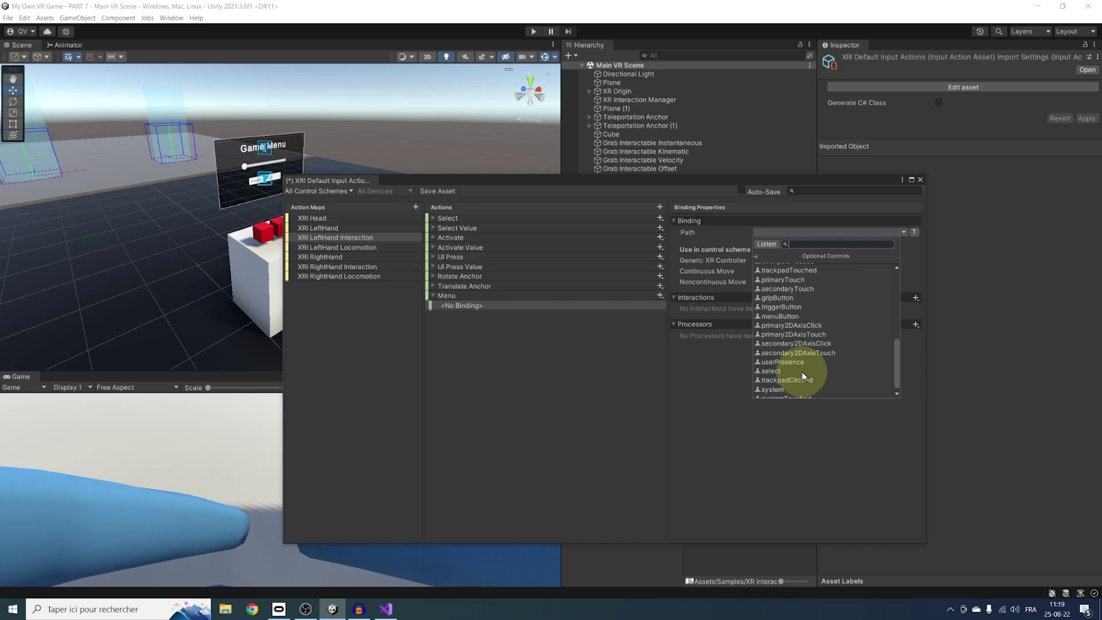
{"action": "left_click", "coordinate": [785, 316]}
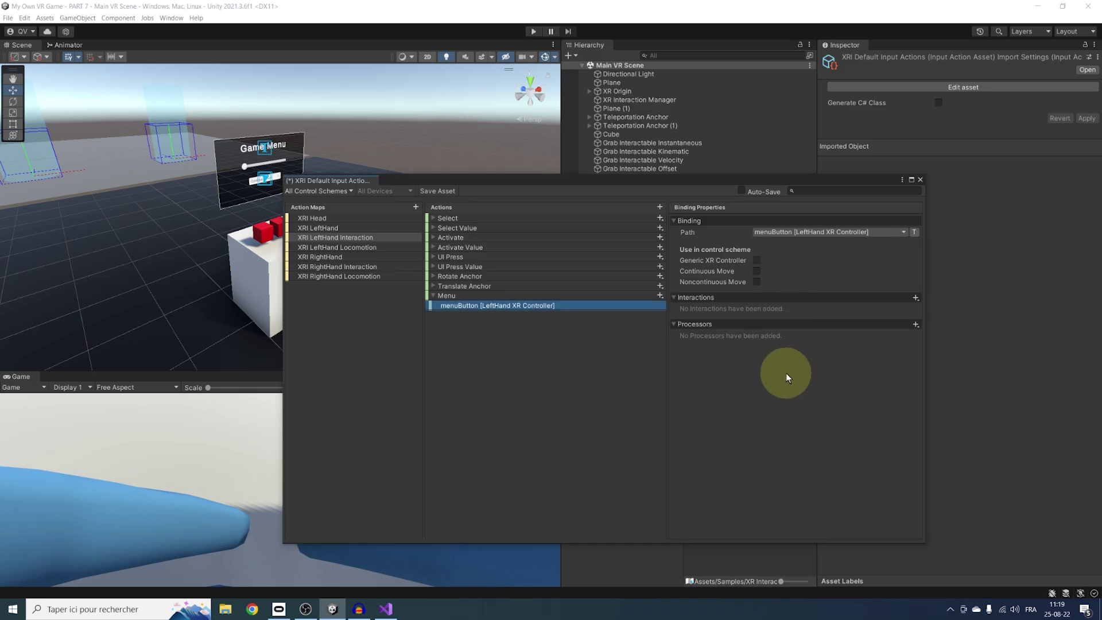
{"action": "left_click", "coordinate": [440, 194]}
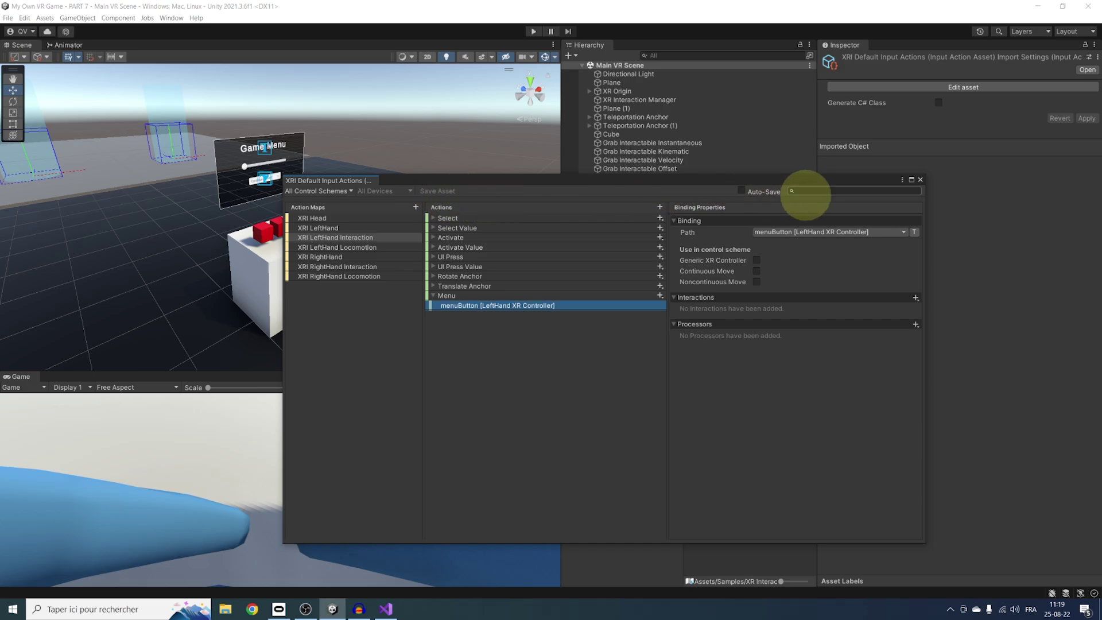
{"action": "left_click", "coordinate": [920, 180]}
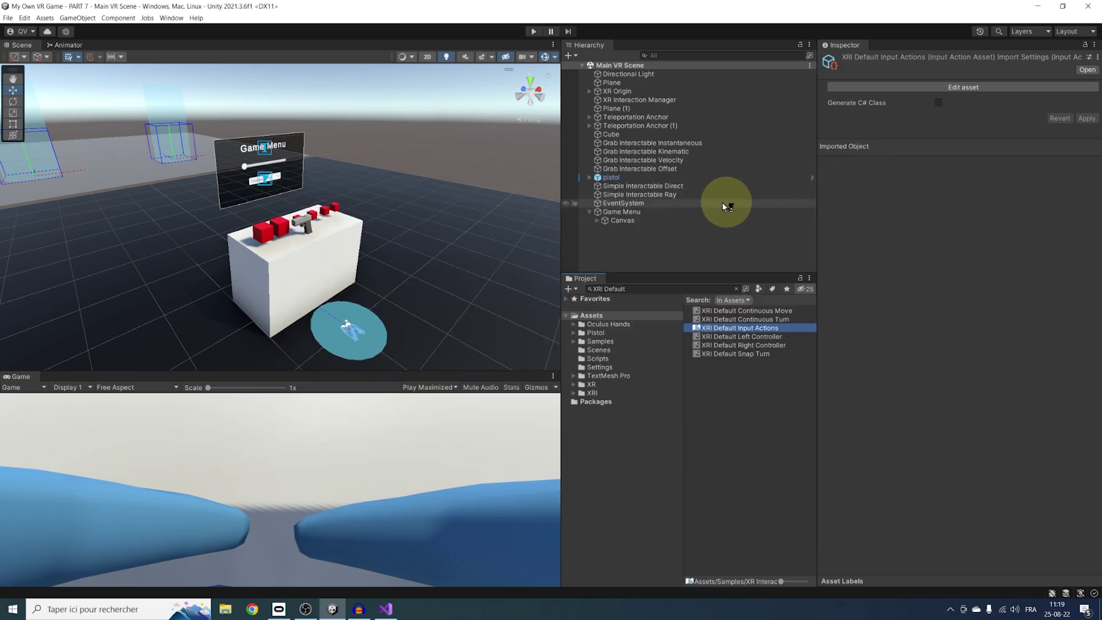
- On Game Menu, make Show Button use the reference XRI LeftHand Interaction/Menu and play the scene to test it
{"action": "left_click", "coordinate": [618, 213]}
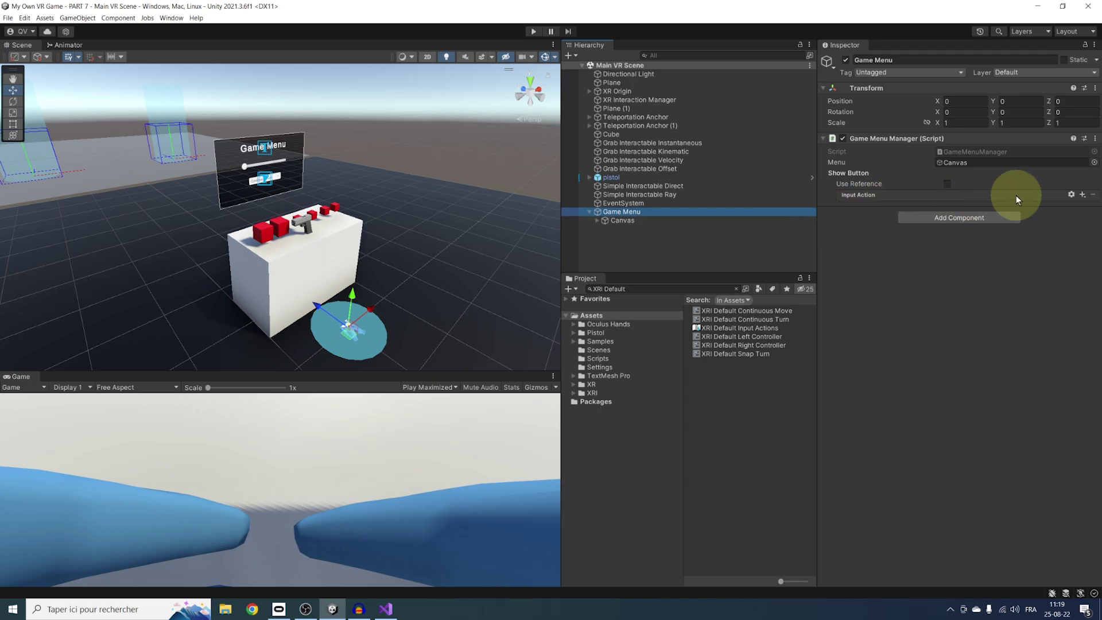
{"action": "left_click", "coordinate": [947, 183]}
{"action": "left_click", "coordinate": [1094, 195]}
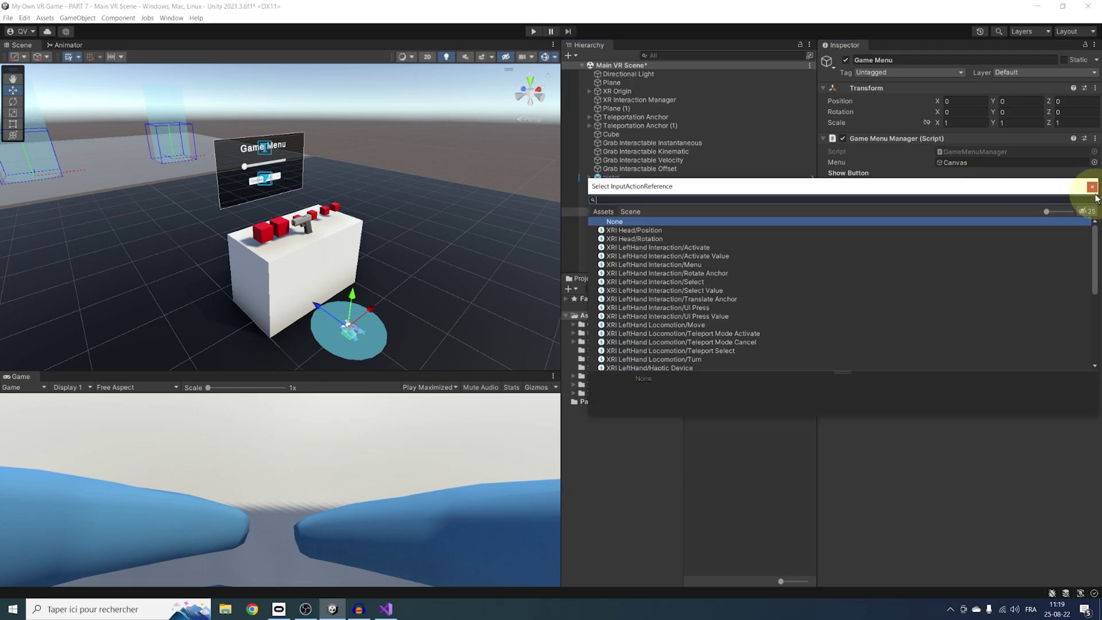
{"action": "type", "text": "menu"}
{"action": "double_click", "coordinate": [665, 230]}
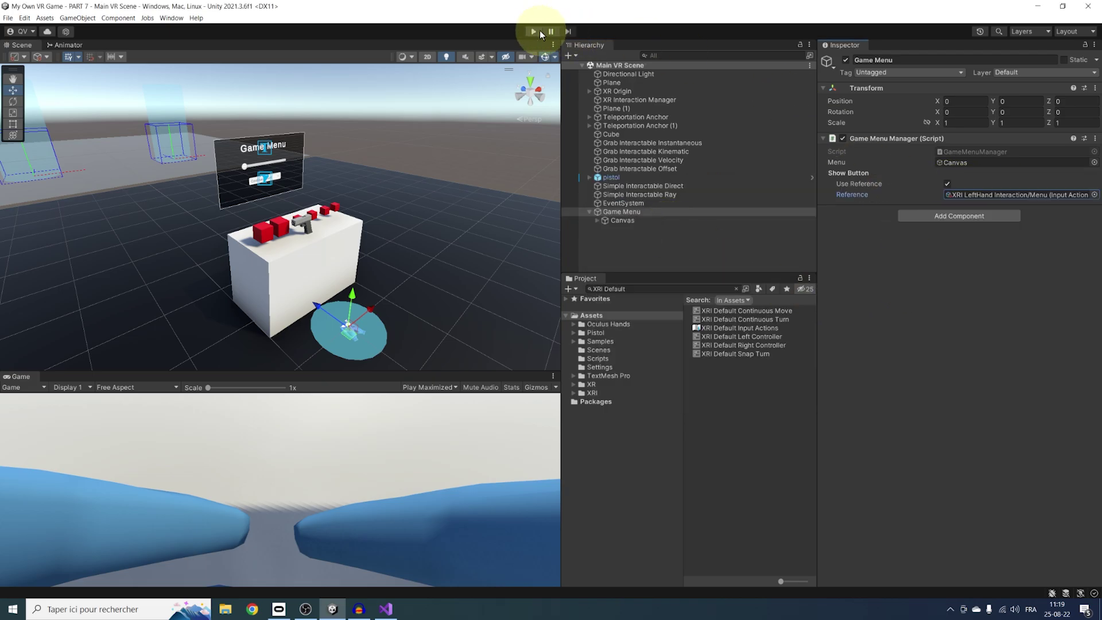
{"action": "left_click", "coordinate": [533, 31]}
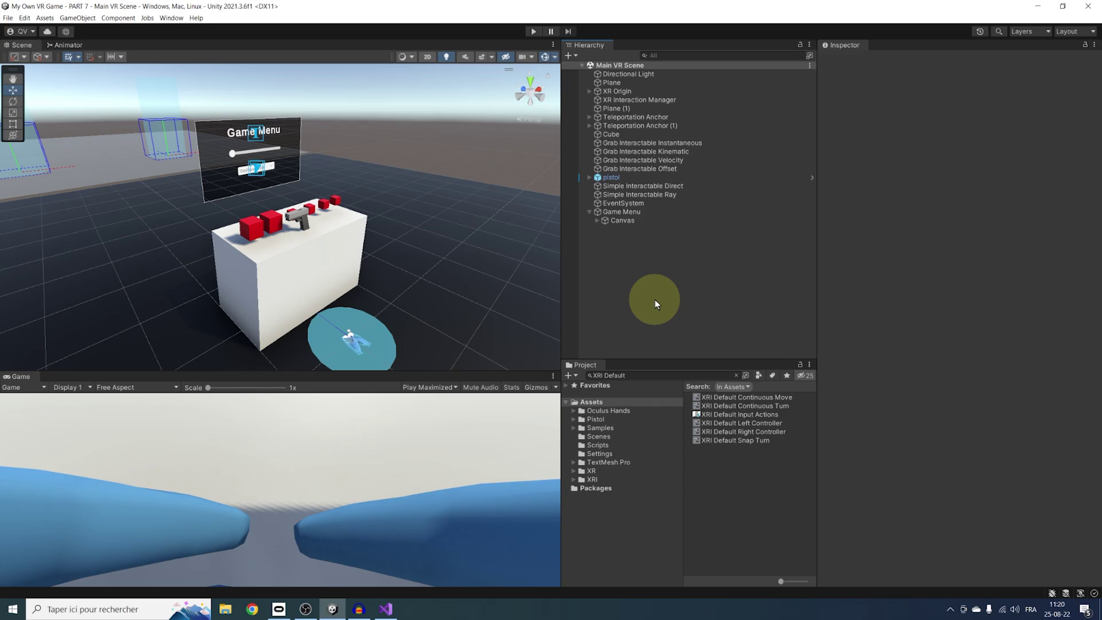
- Deactivate the Canvas object under Game Menu and save the scene
{"action": "left_click", "coordinate": [639, 220]}
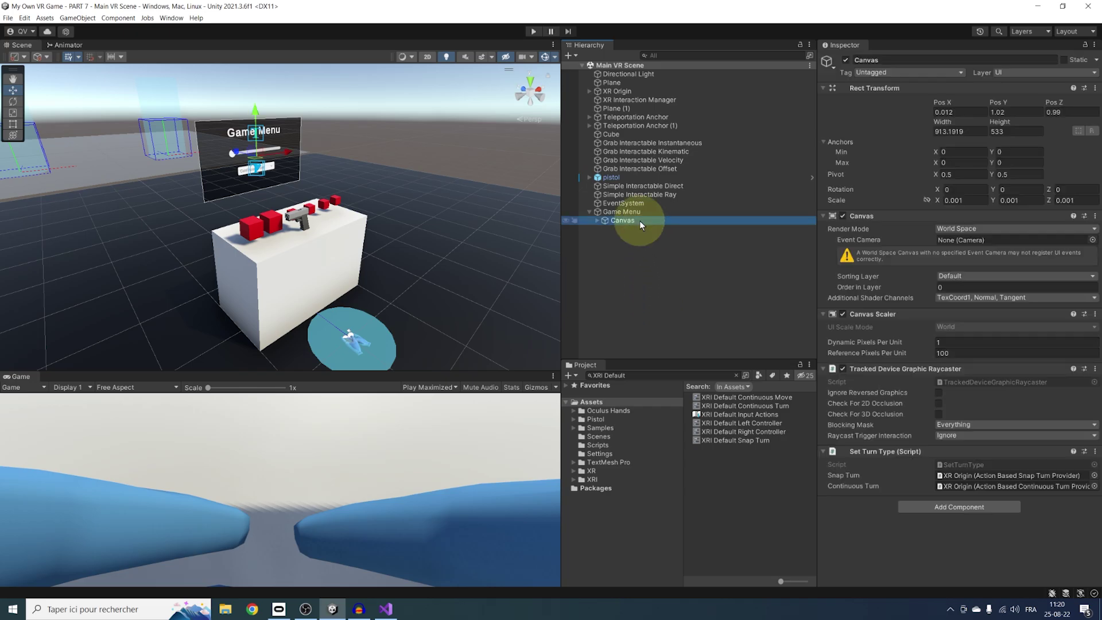
{"action": "left_click", "coordinate": [845, 61]}
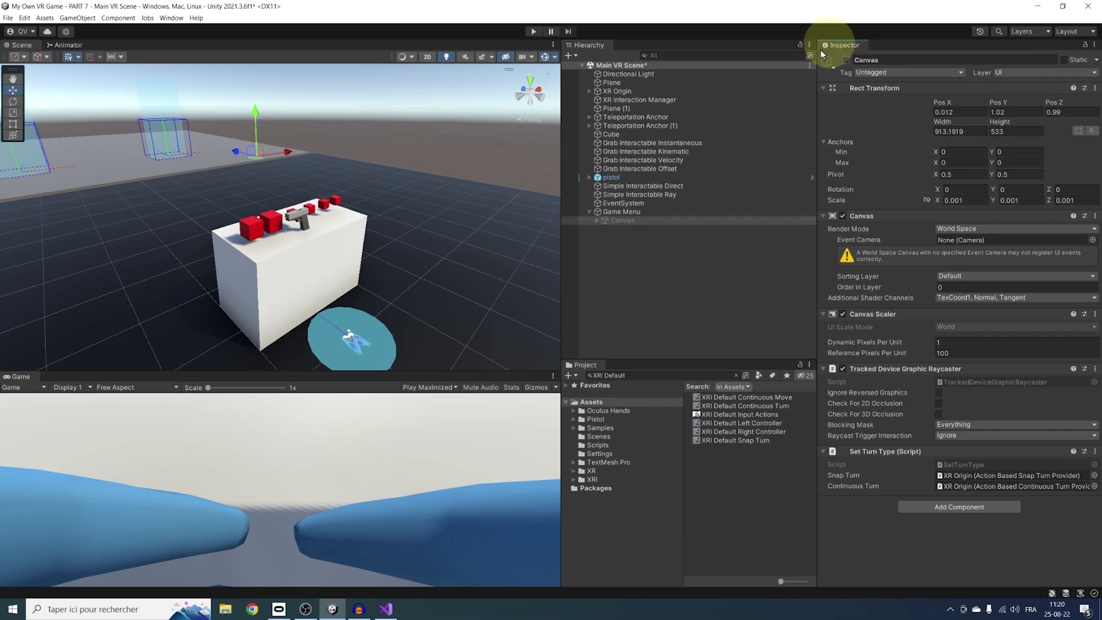
- Open Game Menu's GameMenuManager script in Visual Studio at a readable text size
{"action": "left_click", "coordinate": [643, 211]}
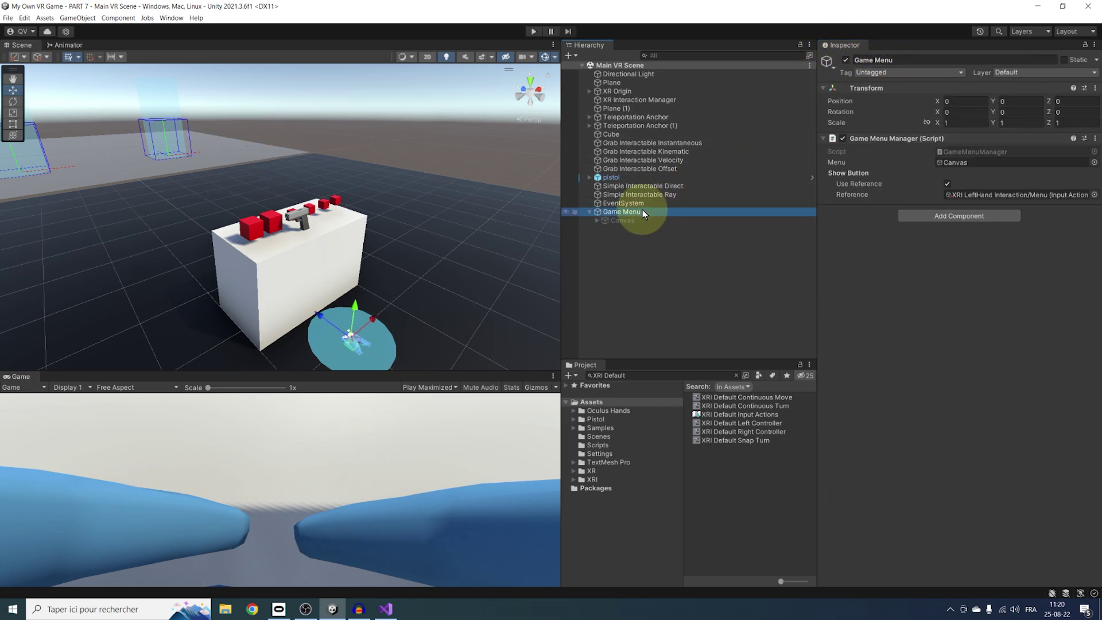
{"action": "double_click", "coordinate": [978, 148]}
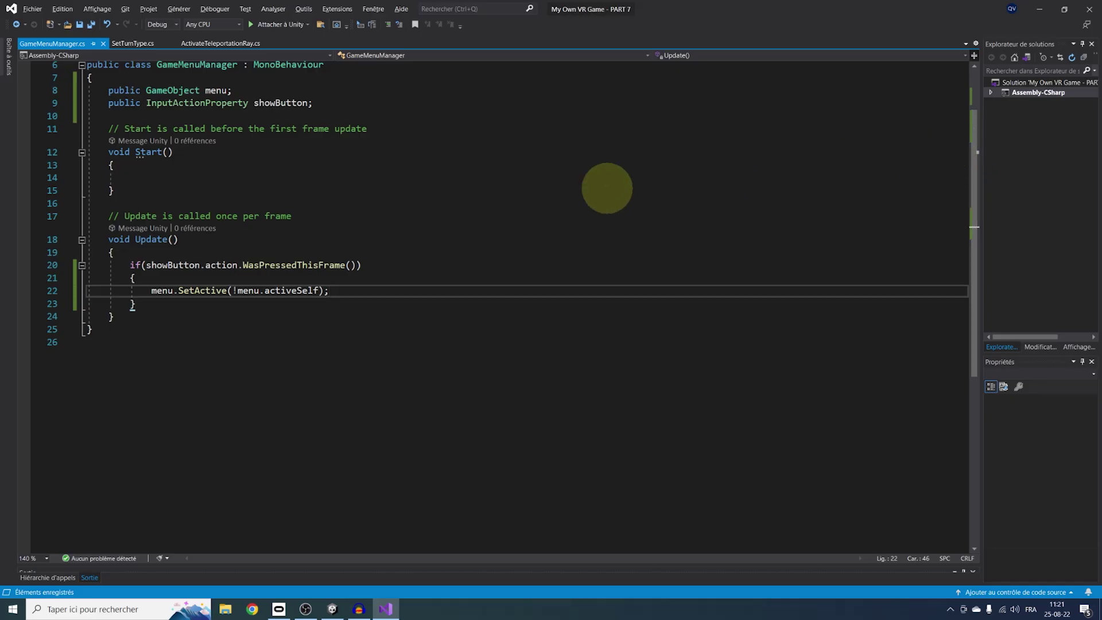
{"action": "scroll", "coordinate": [139, 302], "scroll_direction": "up", "scroll_amount": 5, "text": "ctrl"}
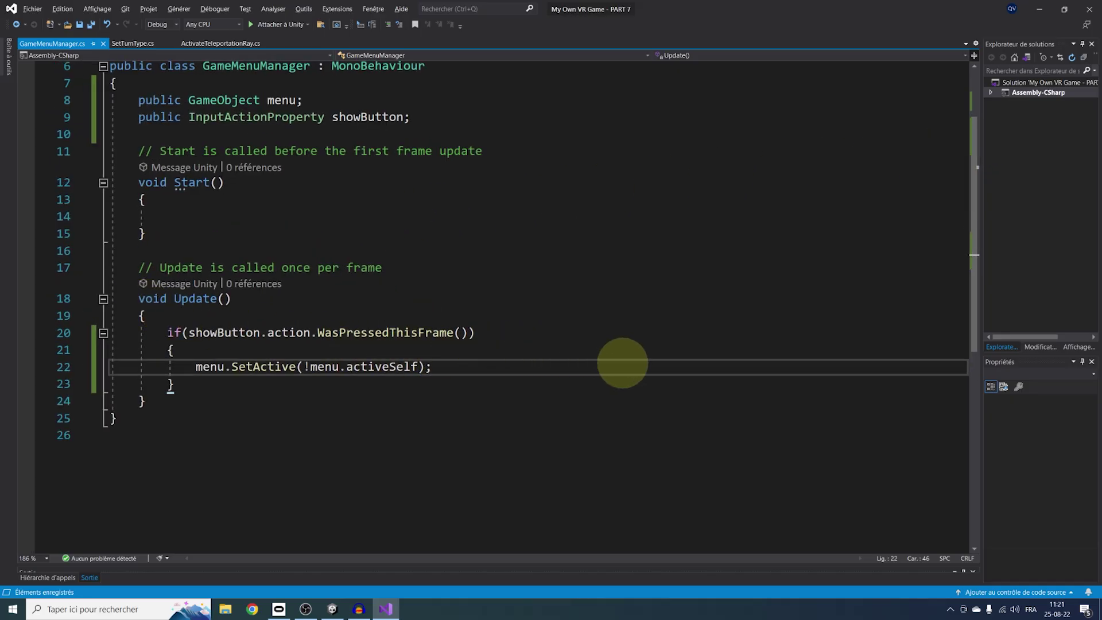
{"action": "scroll", "coordinate": [620, 364], "scroll_direction": "down", "scroll_amount": 1, "text": "ctrl"}
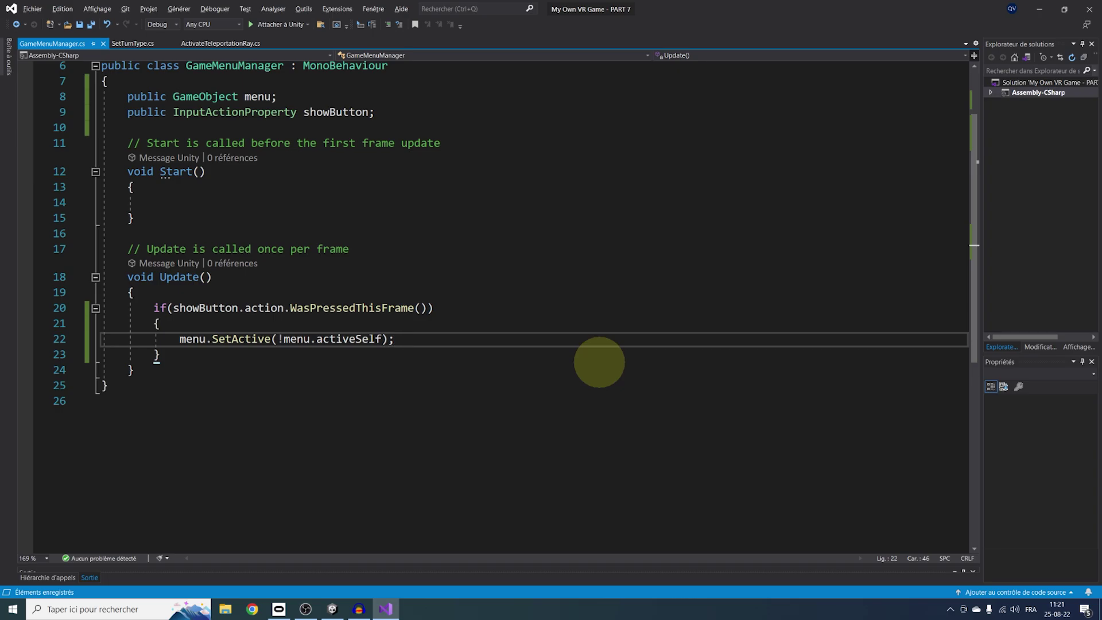
{"action": "scroll", "coordinate": [221, 302], "scroll_direction": "down", "scroll_amount": 1}
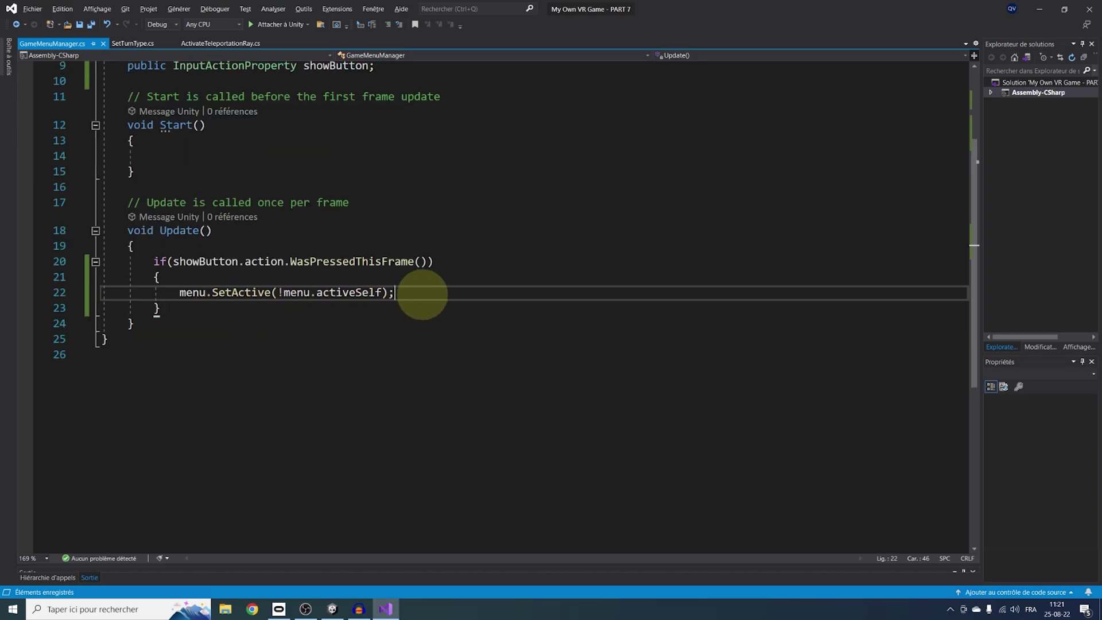
{"action": "scroll", "coordinate": [197, 216], "scroll_direction": "up", "scroll_amount": 3}
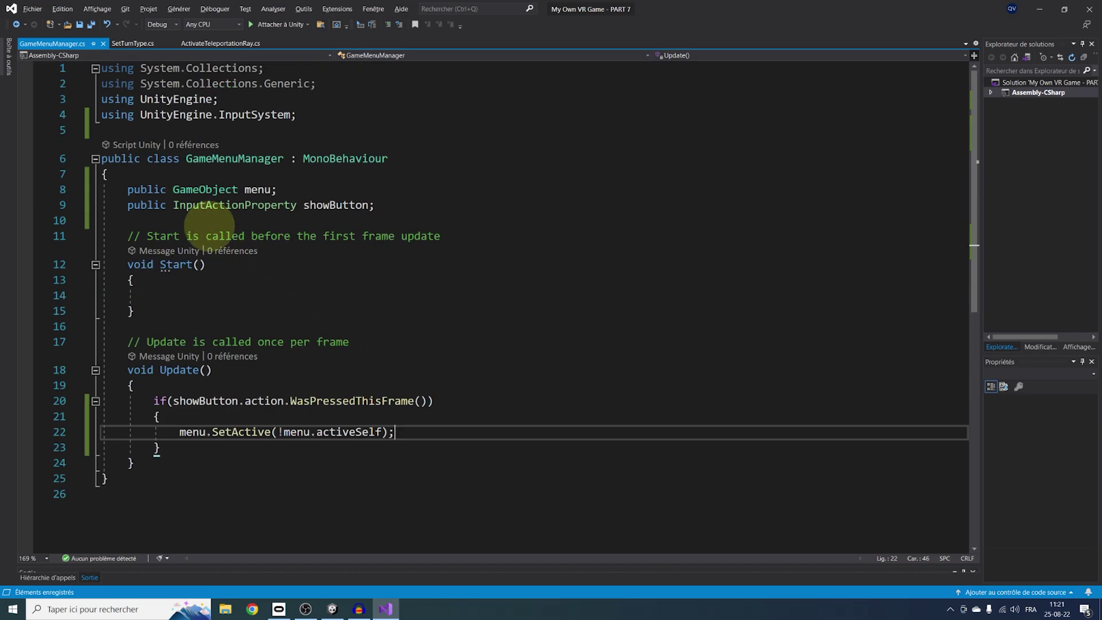
- Declare a public Transform variable named head above the menu variable in GameMenuManager
{"action": "left_click", "coordinate": [196, 220]}
{"action": "left_click", "coordinate": [195, 175]}
{"action": "key", "text": "Return"}
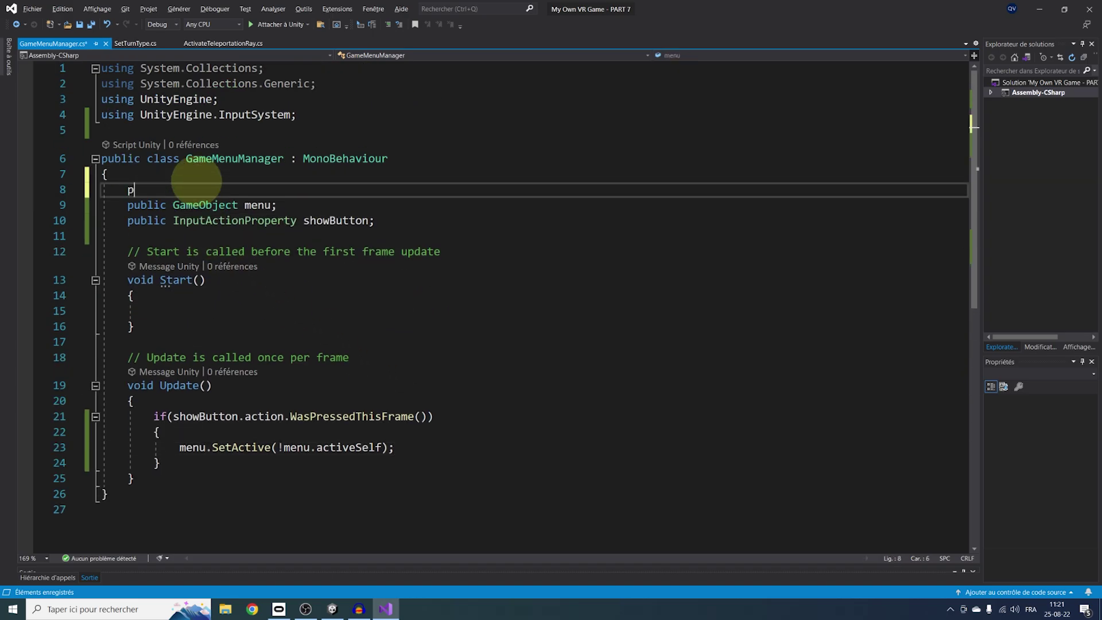
{"action": "type", "text": "public Transform he"}
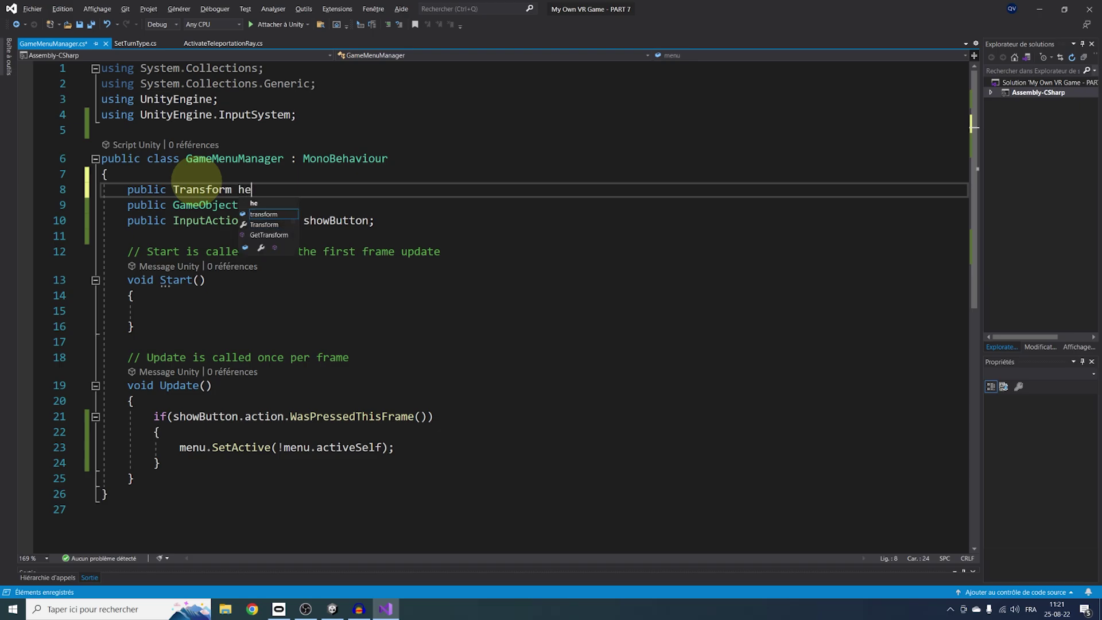
{"action": "type", "text": "ad;"}
{"action": "key", "text": "Return"}
{"action": "key", "text": "BackSpace"}
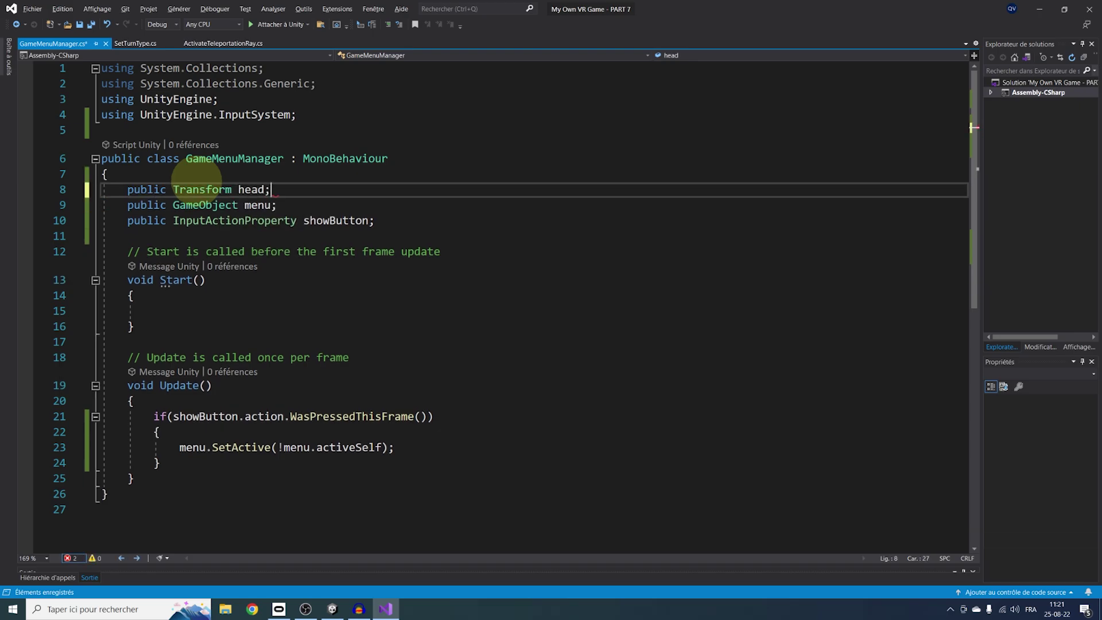
- Declare a public float named spawnDistance with the value 2 below head and save the script
{"action": "key", "text": "Return"}
{"action": "type", "text": "public float spawnDistance = 2;"}
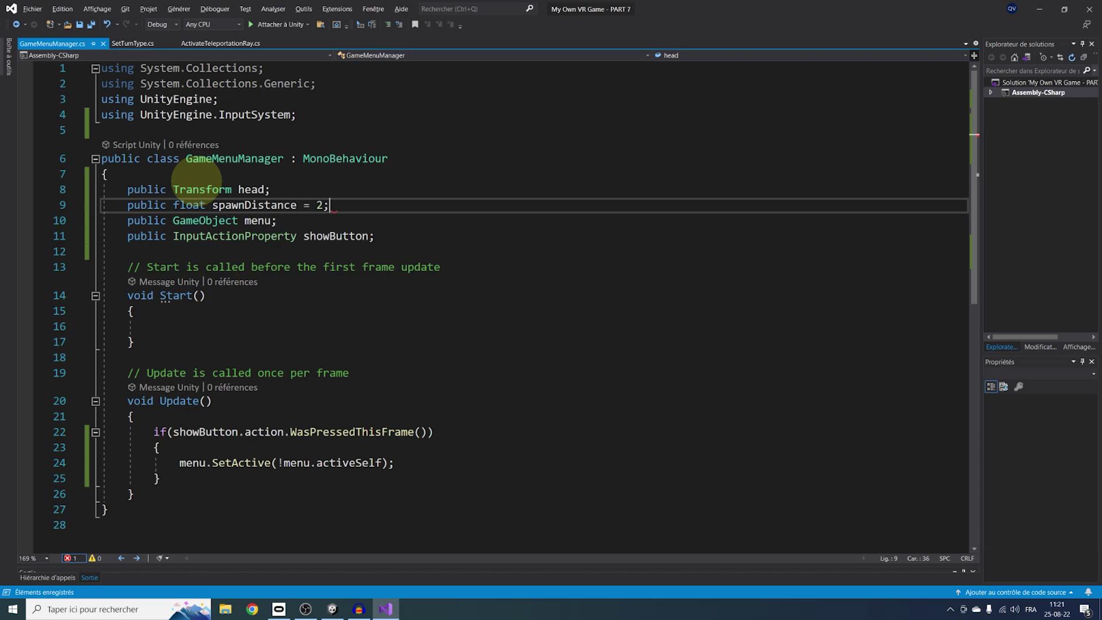
{"action": "scroll", "coordinate": [195, 175], "scroll_direction": "down", "scroll_amount": 1}
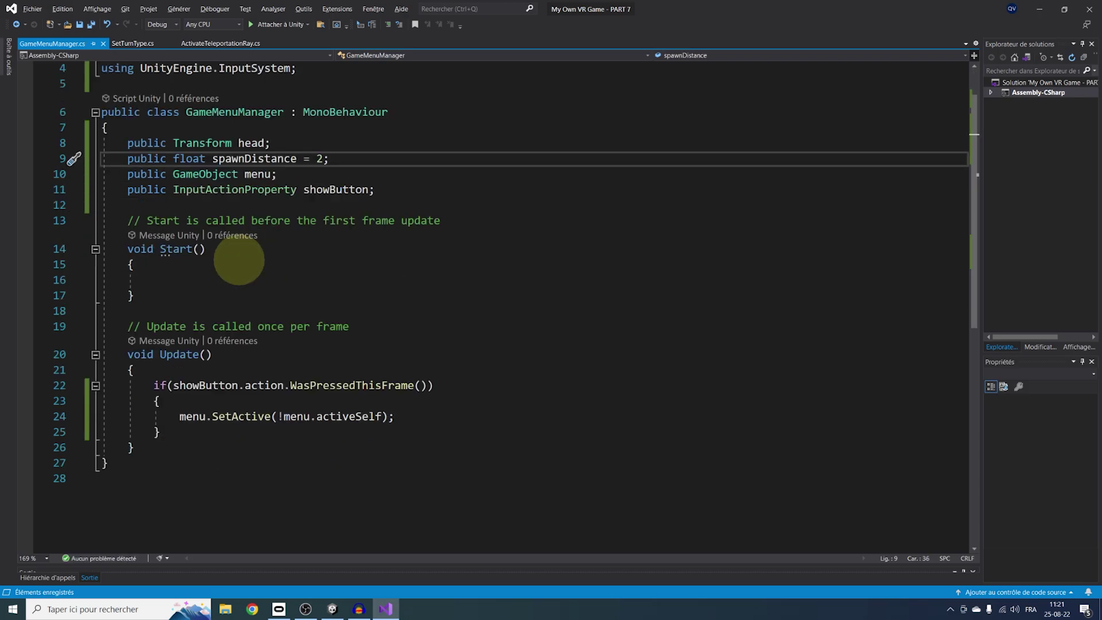
{"action": "double_click", "coordinate": [229, 158]}
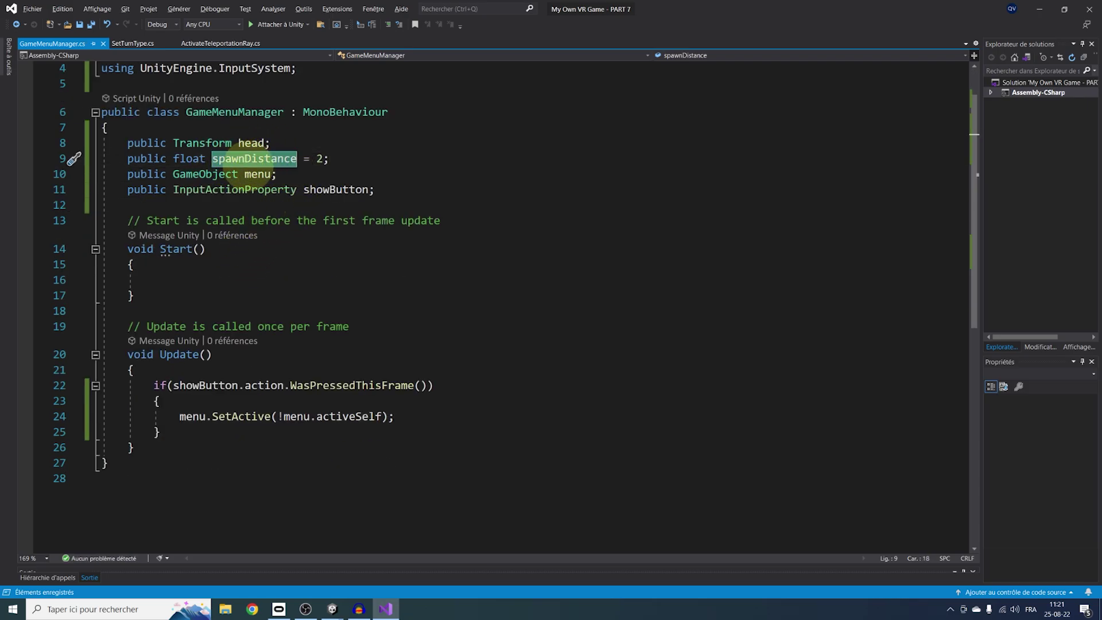
- Inside the button-press block, set menu.transform.position to head.position + new Vector3(head.forward.x, 0, head.forward.z).normalized * spawnDistance and save the script
{"action": "scroll", "coordinate": [254, 277], "scroll_direction": "down", "scroll_amount": 2}
{"action": "left_click", "coordinate": [427, 328]}
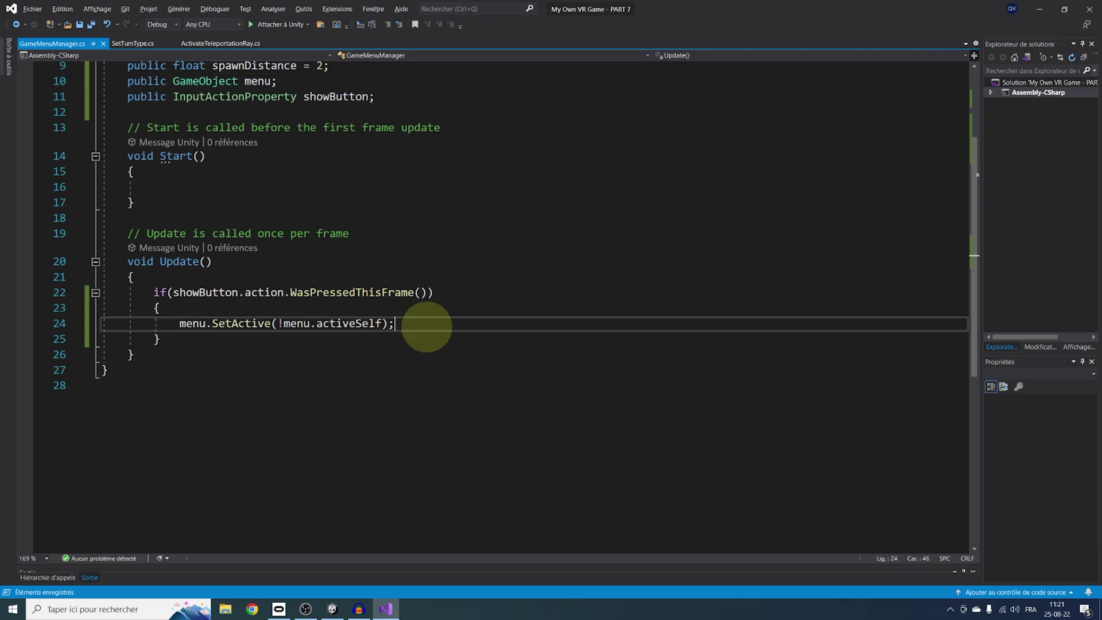
{"action": "key", "text": "Return"}
{"action": "key", "text": "Return"}
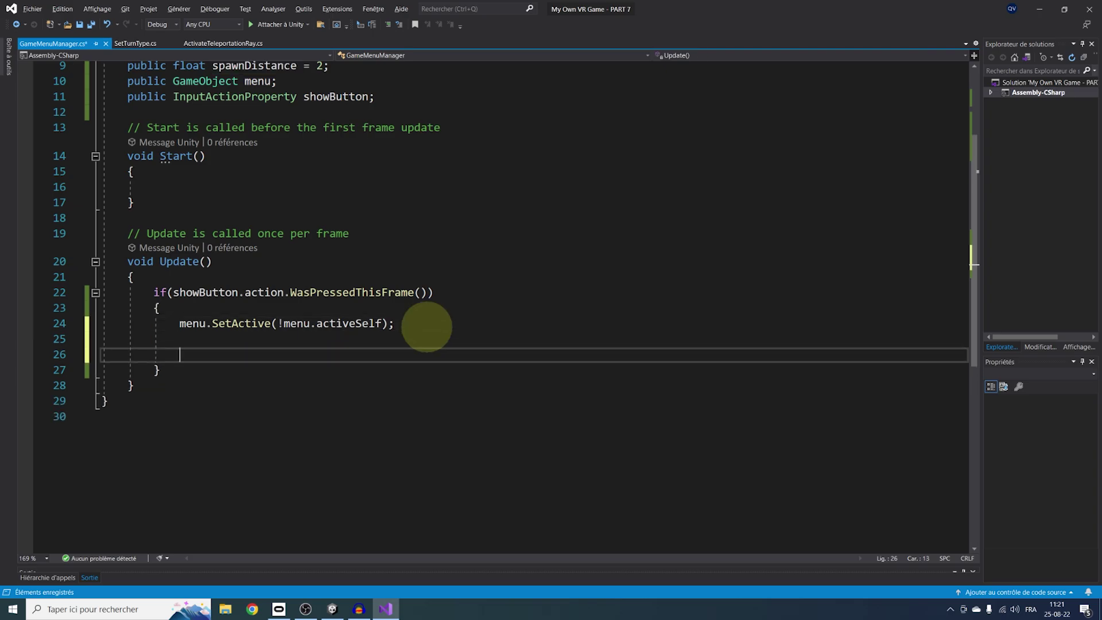
{"action": "type", "text": "menu"}
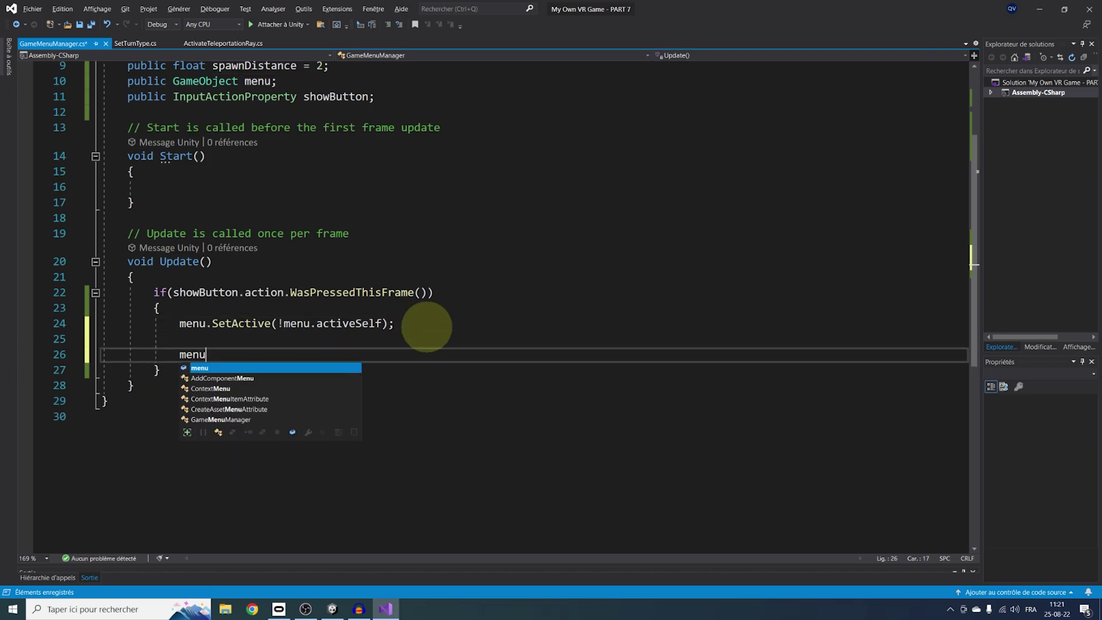
{"action": "type", "text": ".transform.position = "}
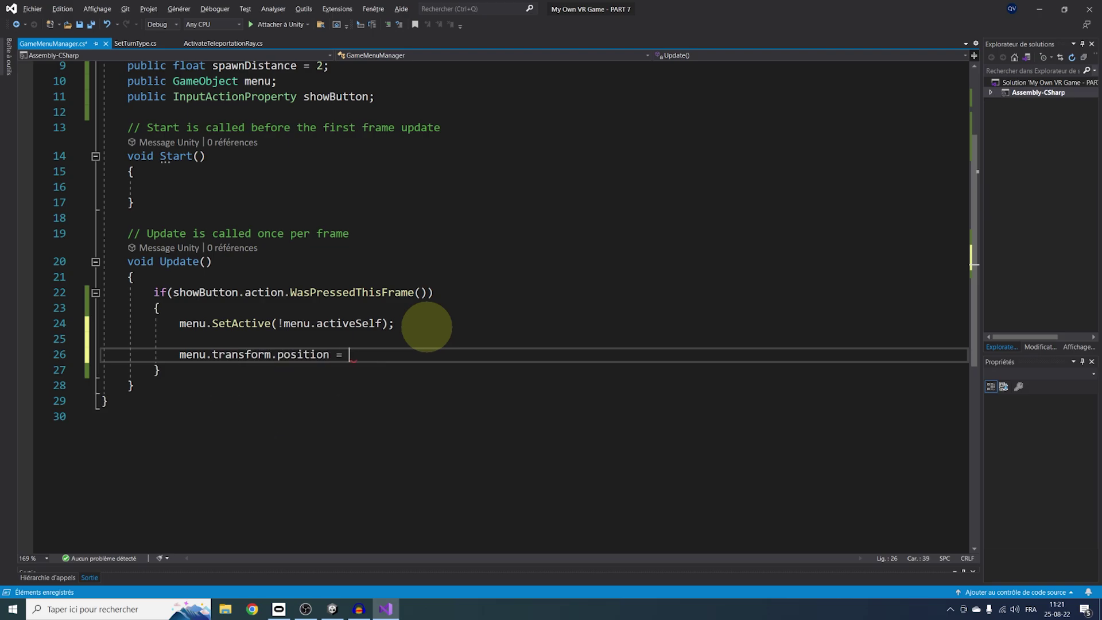
{"action": "type", "text": "head.position + "}
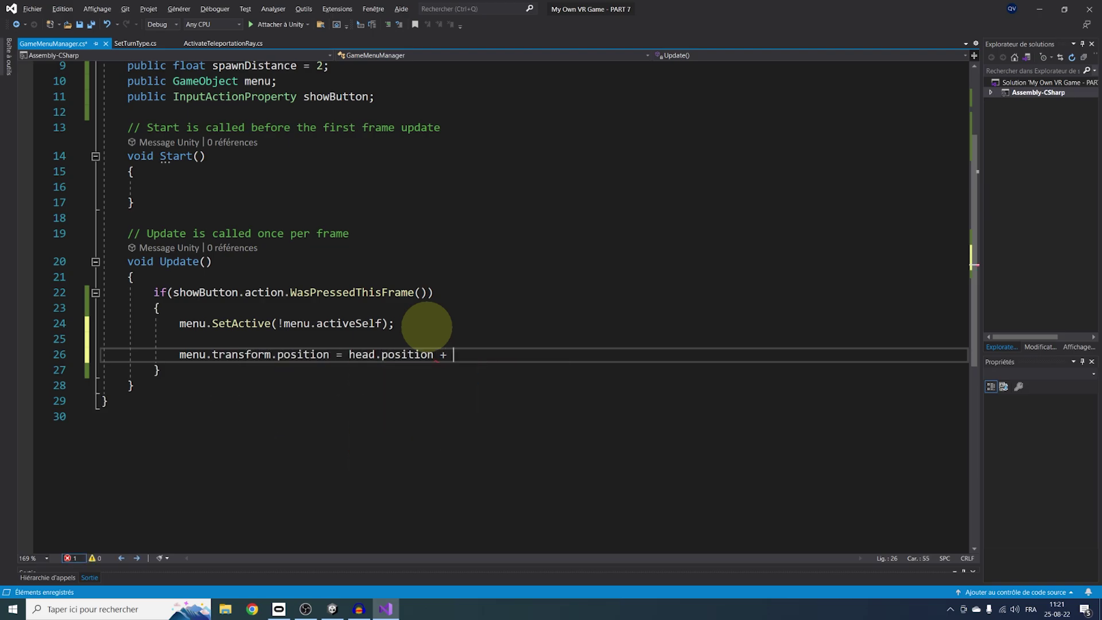
{"action": "type", "text": "nwe "}
{"action": "type", "text": "ew Vectp"}
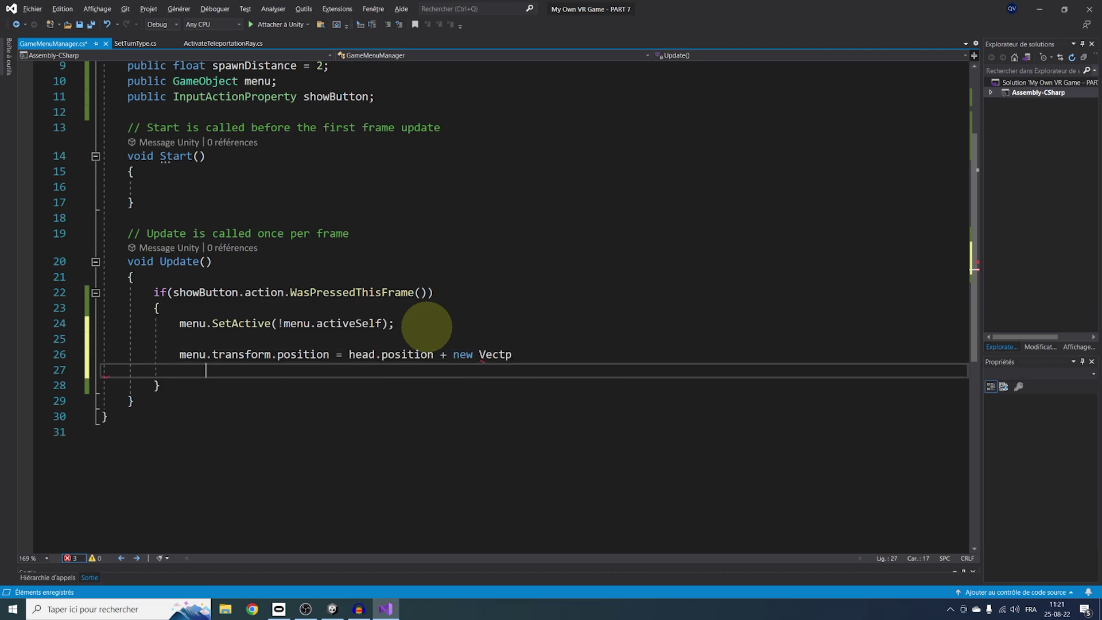
{"action": "type", "text": "(head.forward.x,"}
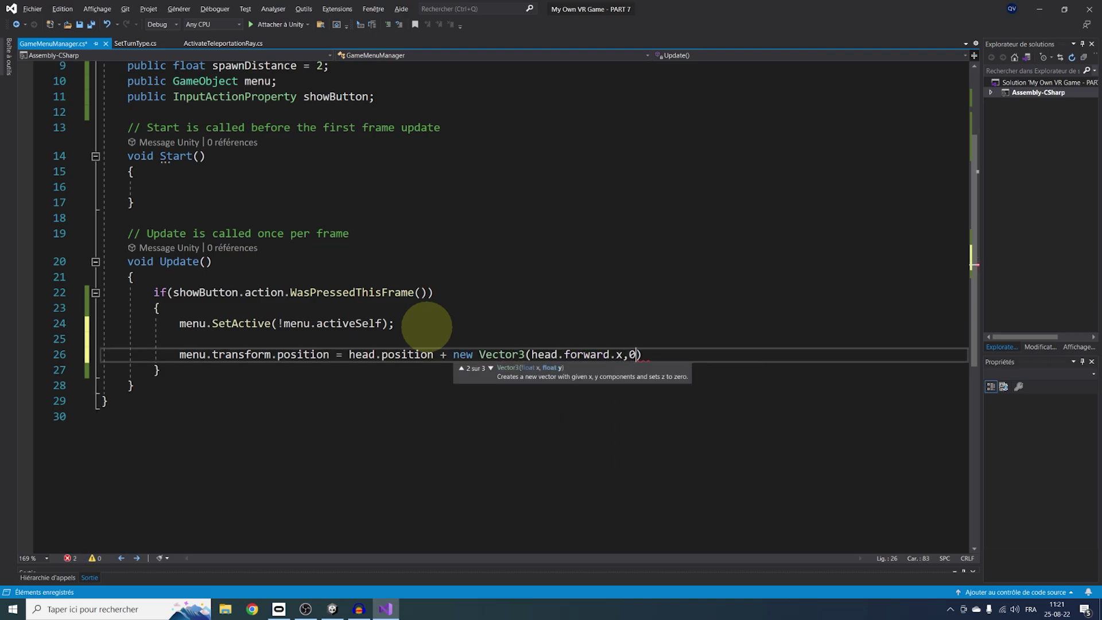
{"action": "type", "text": "0,head.forward.z)"}
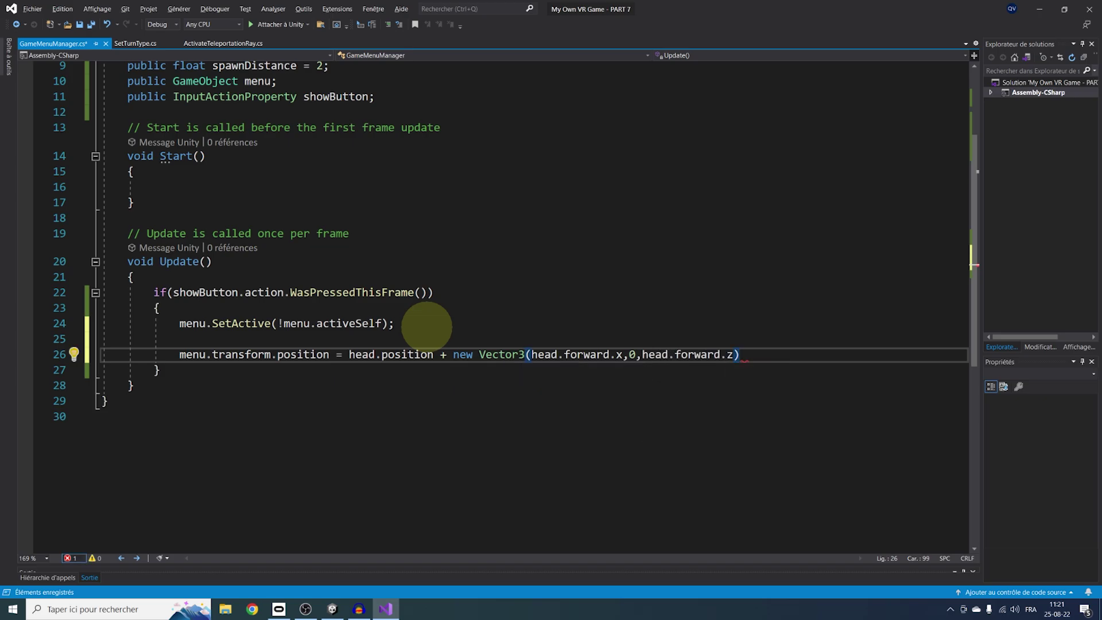
{"action": "type", "text": ".normalized *"}
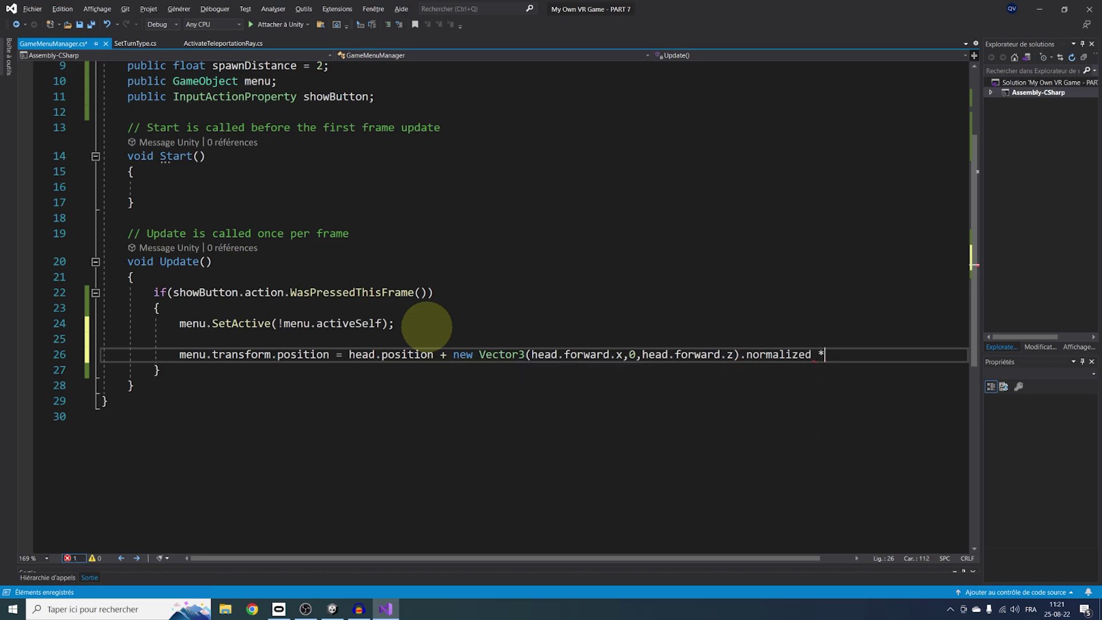
{"action": "type", "text": " spawnDistance;"}
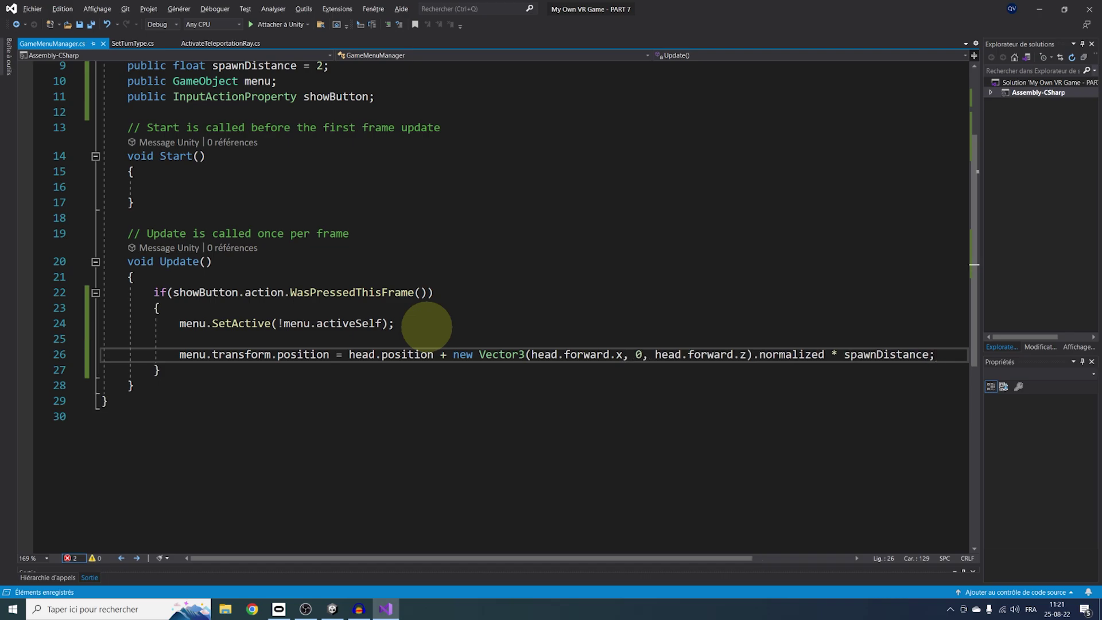
{"action": "scroll", "coordinate": [519, 368], "scroll_direction": "down", "scroll_amount": 1, "text": "ctrl"}
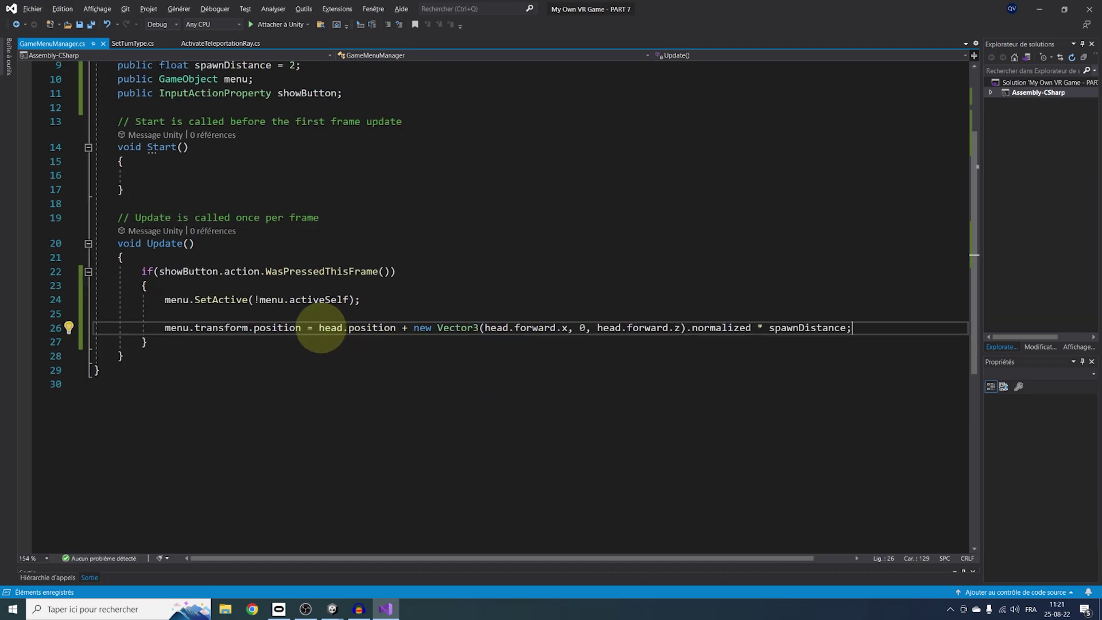
{"action": "left_click_drag", "start_coordinate": [319, 328], "coordinate": [750, 323]}
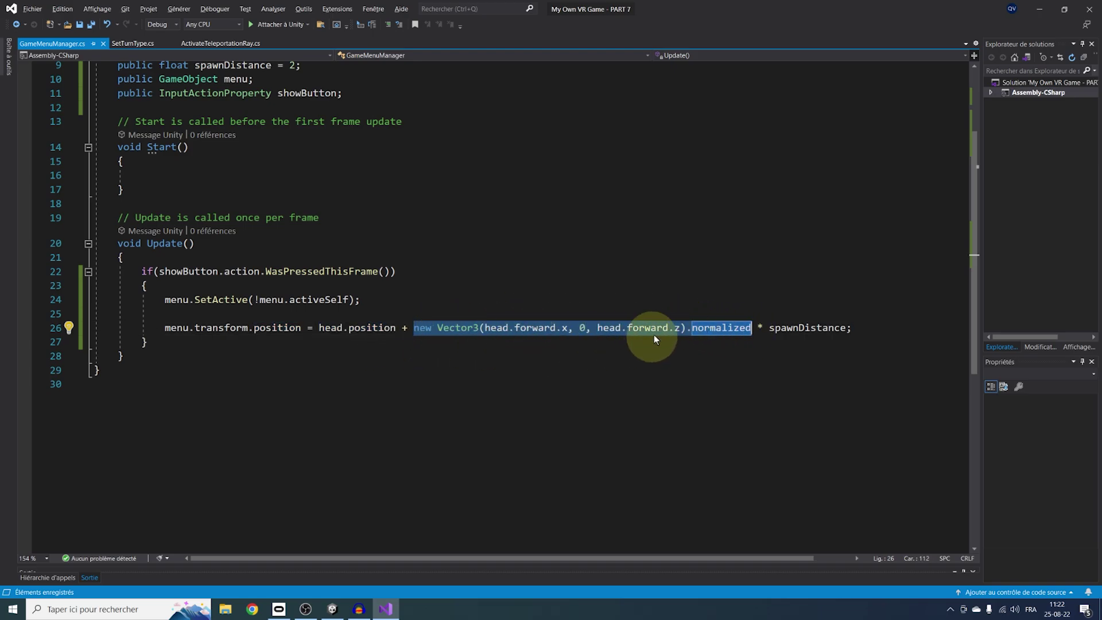
{"action": "left_click", "coordinate": [516, 337]}
{"action": "left_click_drag", "start_coordinate": [485, 328], "coordinate": [645, 328]}
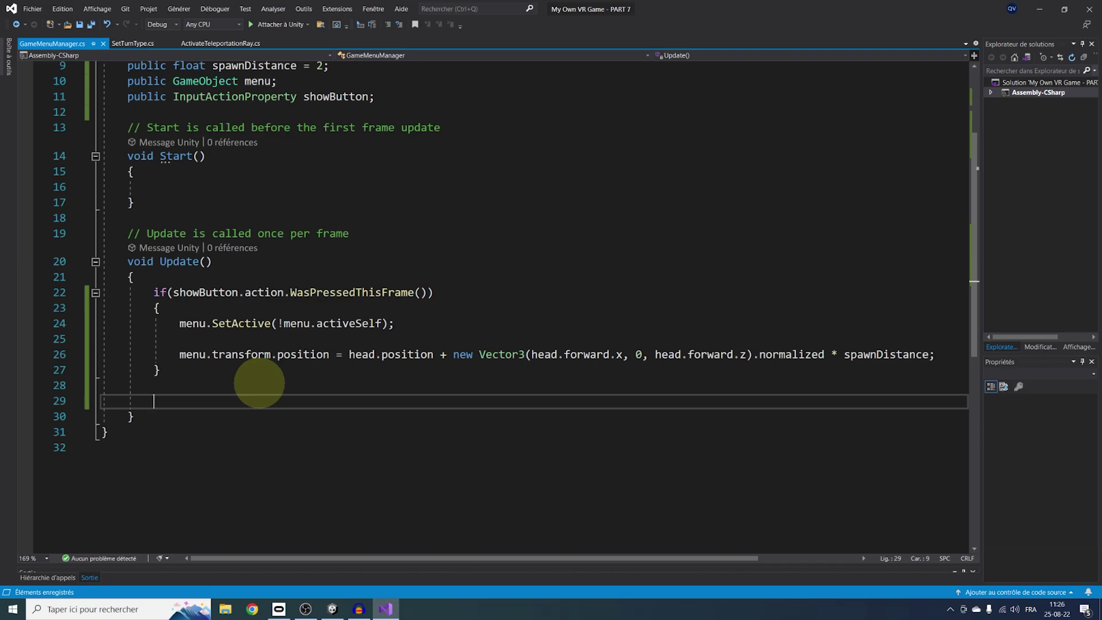
- Below the if block, add menu.transform.LookAt(new Vector3(head.position.x, menu.transform.position.y, head.position.z)); and menu.transform.forward *= -1; and save the script
{"action": "type", "text": "menu.tr"}
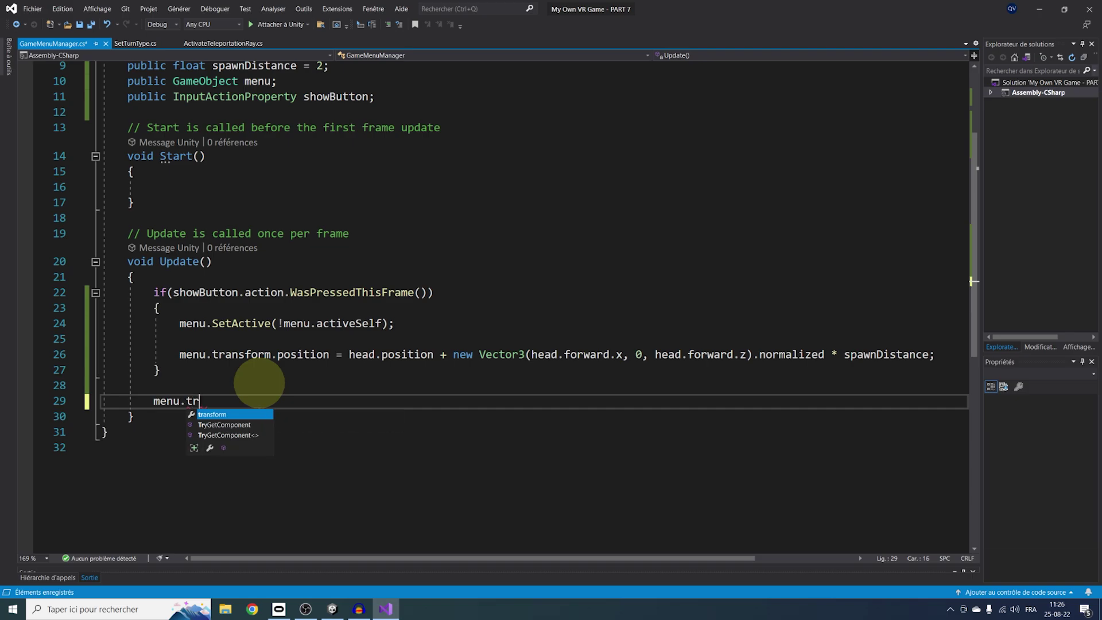
{"action": "type", "text": "ansform.lo"}
{"action": "type", "text": "kAt(new V"}
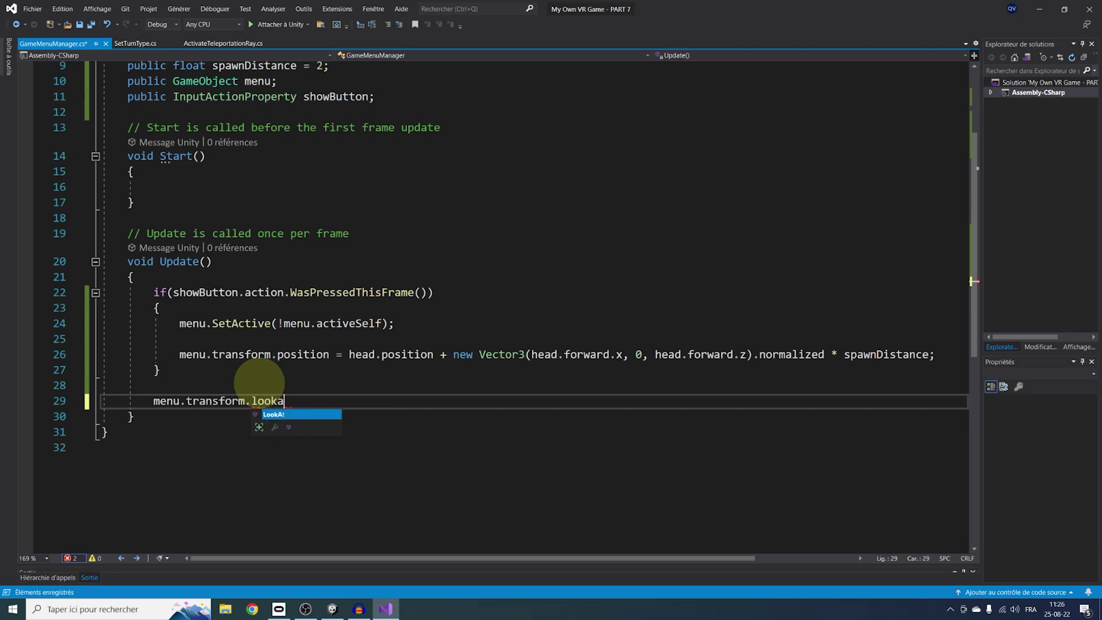
{"action": "type", "text": "ector3 (head.position"}
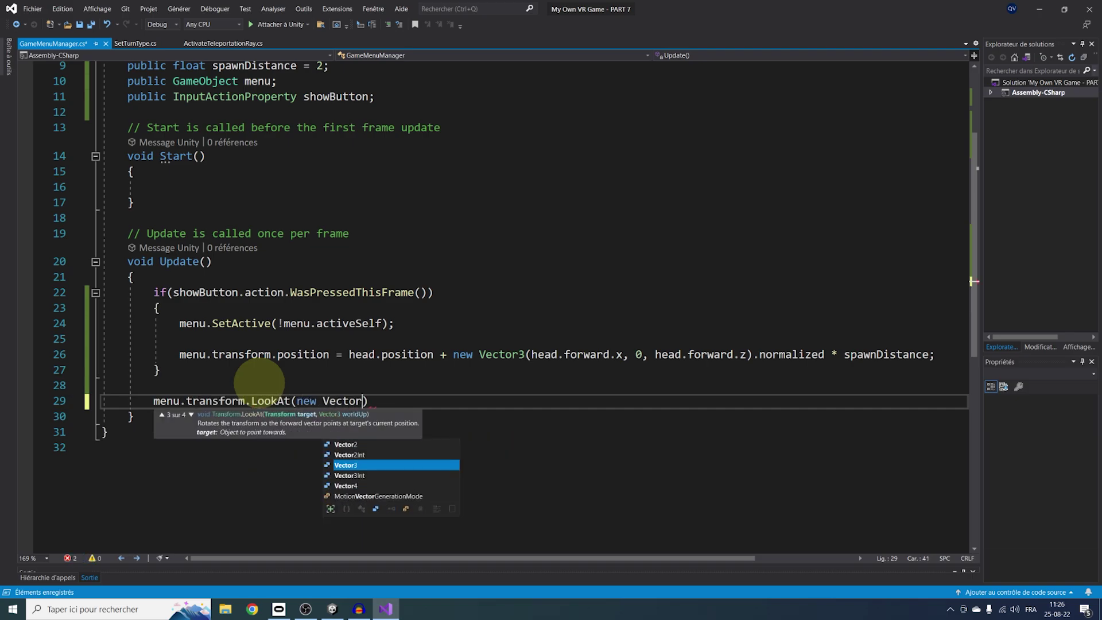
{"action": "type", "text": ".x, "}
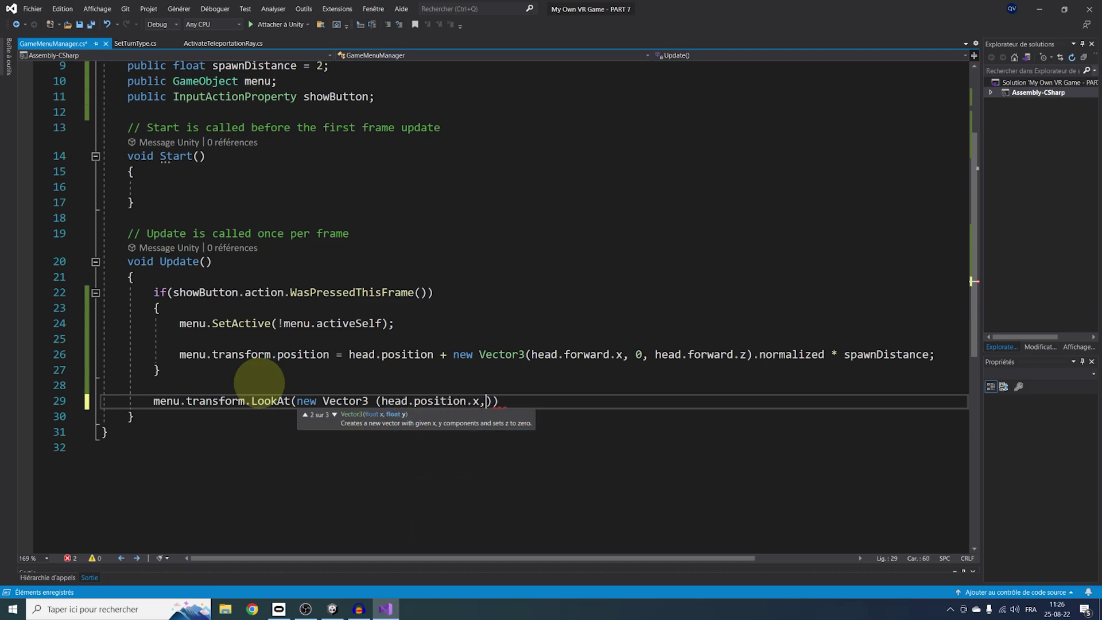
{"action": "type", "text": "menu.transform.position."}
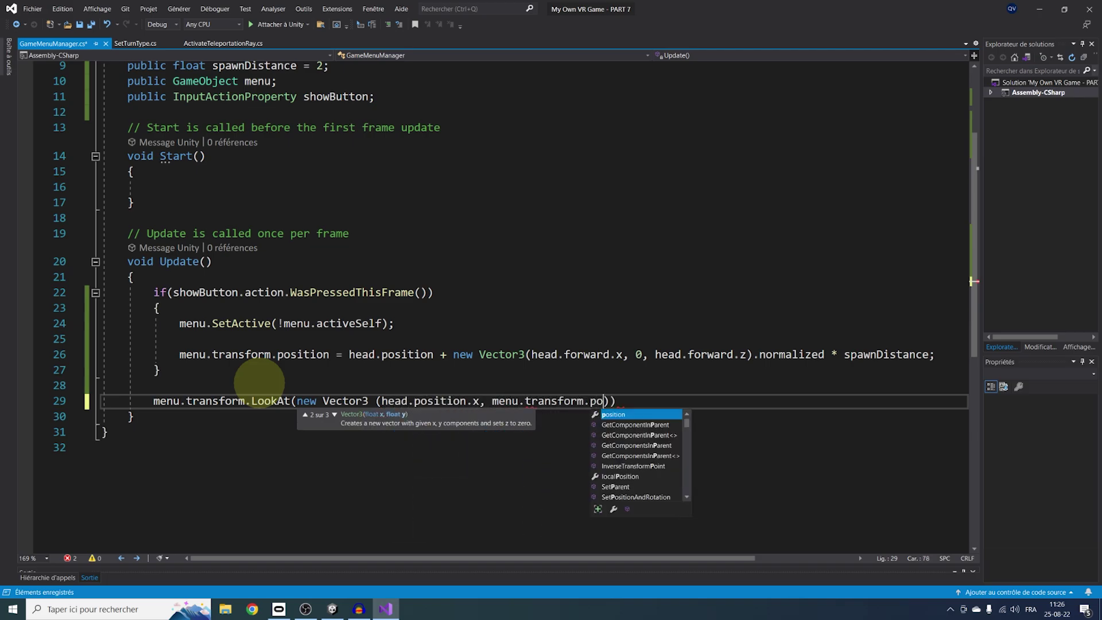
{"action": "type", "text": "y, head.position"}
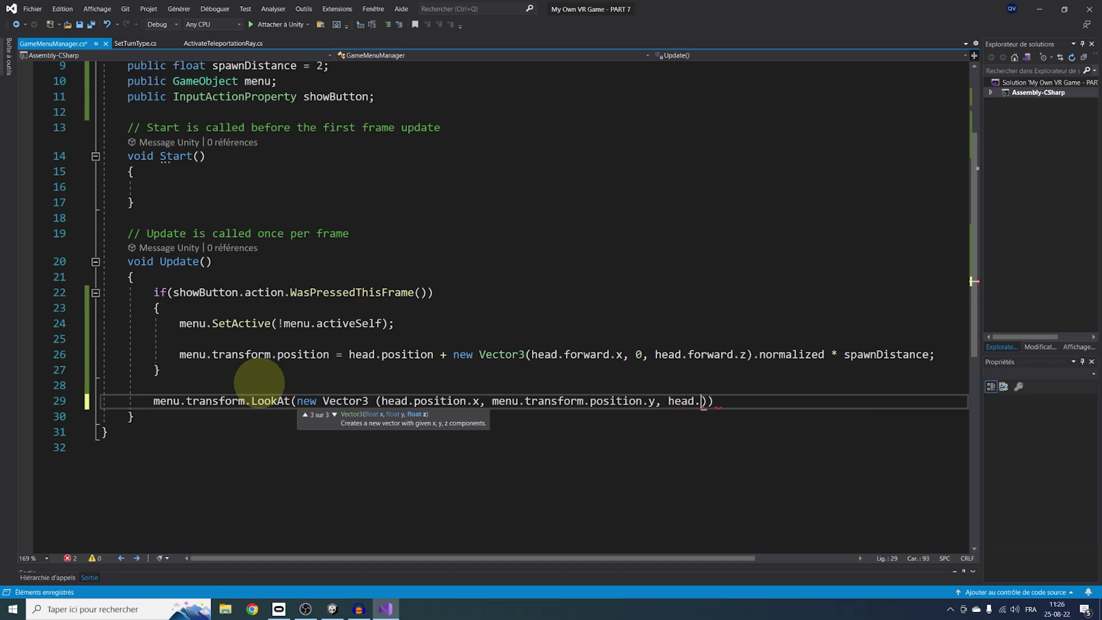
{"action": "type", "text": ".z));;"}
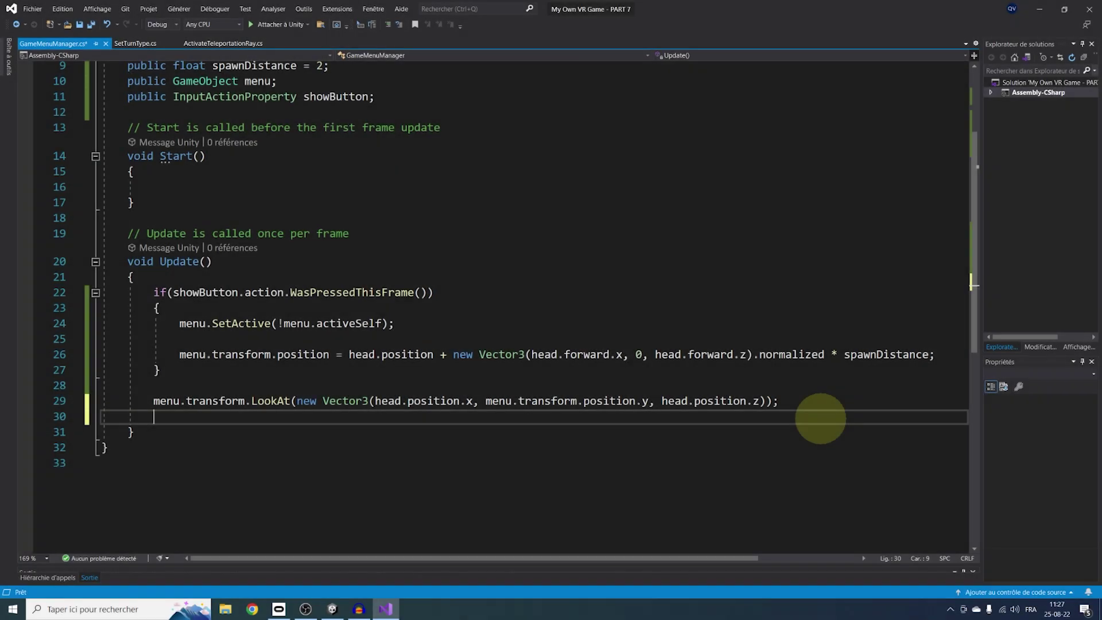
{"action": "scroll", "coordinate": [752, 443], "scroll_direction": "down", "scroll_amount": 1}
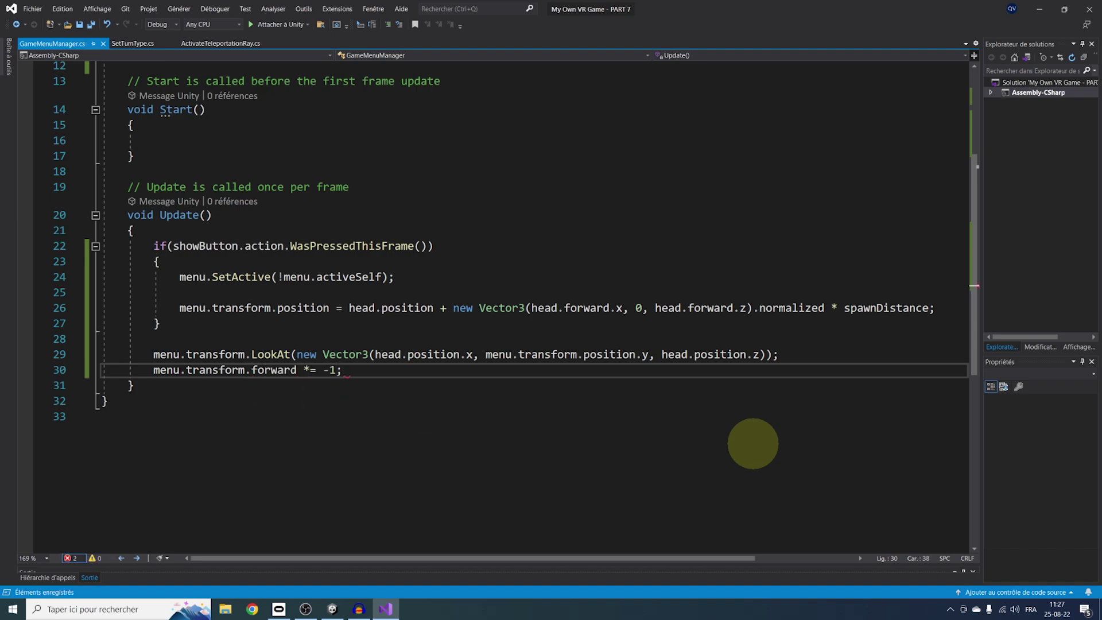
- Test the Game Menu in the running VR scene by raising its slider to about three quarters
{"action": "left_click", "coordinate": [412, 607]}
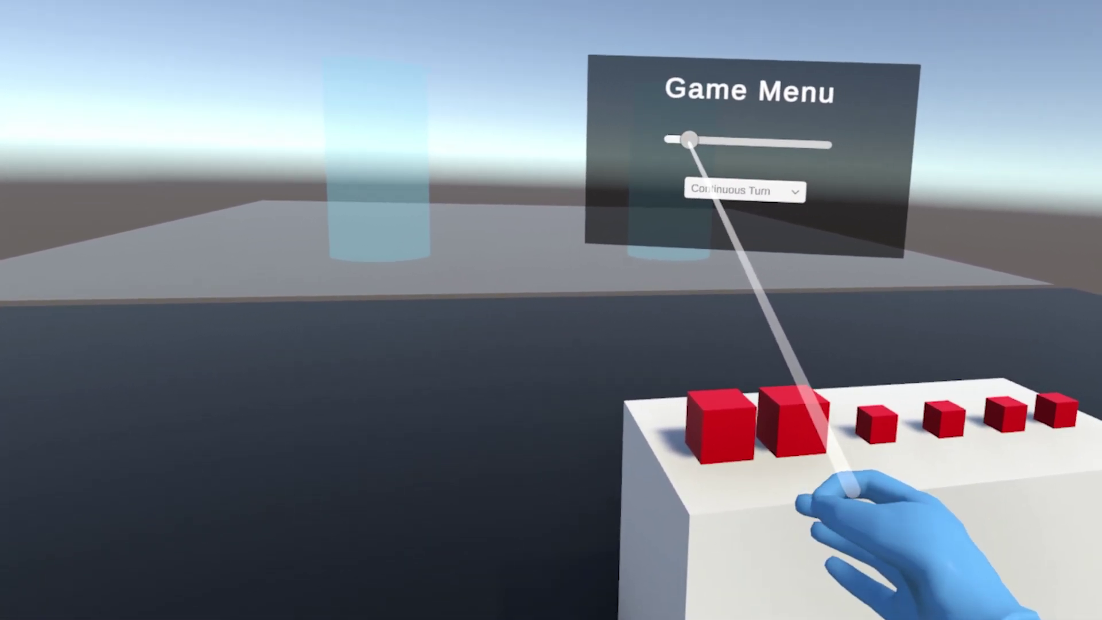
{"action": "left_click_drag", "start_coordinate": [689, 139], "coordinate": [747, 128]}
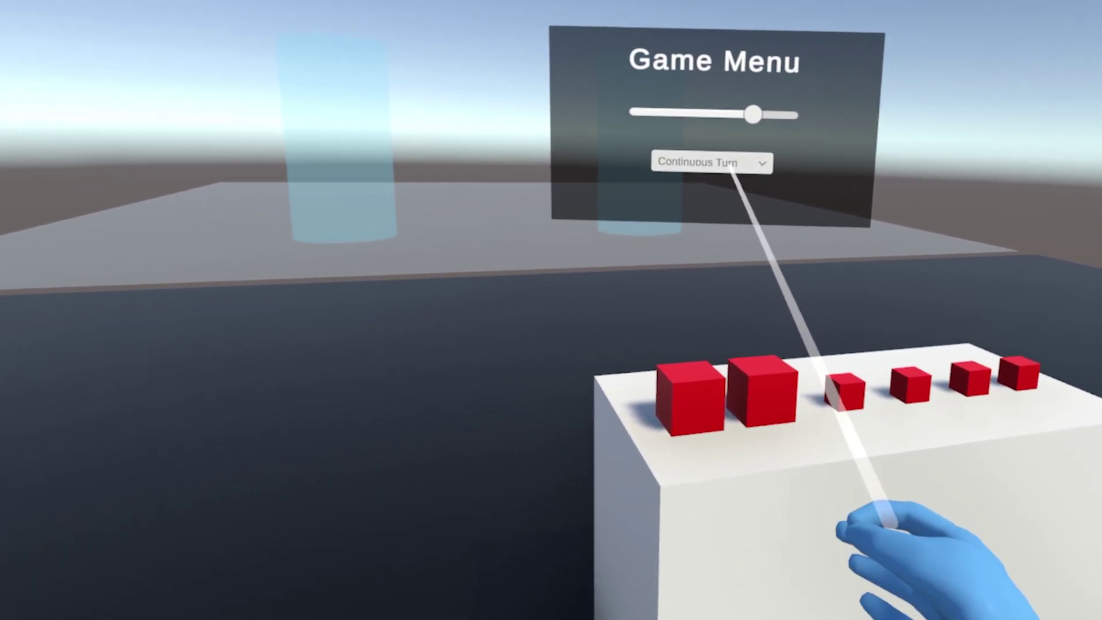